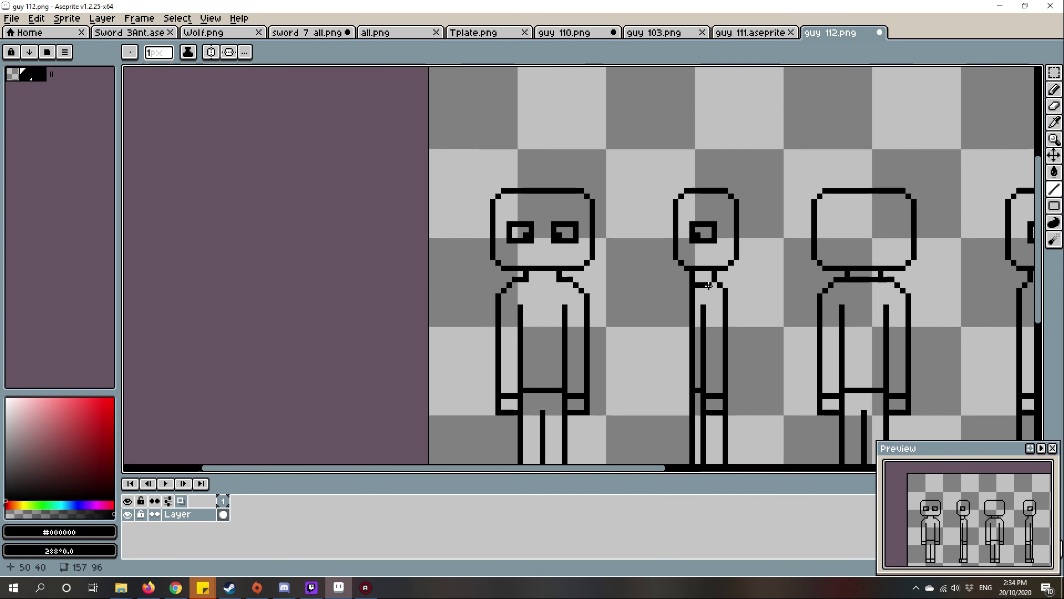
scroll(707, 284, "up", 2)
scroll(706, 283, "up", 2)
- Undo the last drawn line and return to the single-pixel Pencil
left_click(416, 283)
scroll(707, 283, "down", 3)
key("ctrl+z")
key("v")
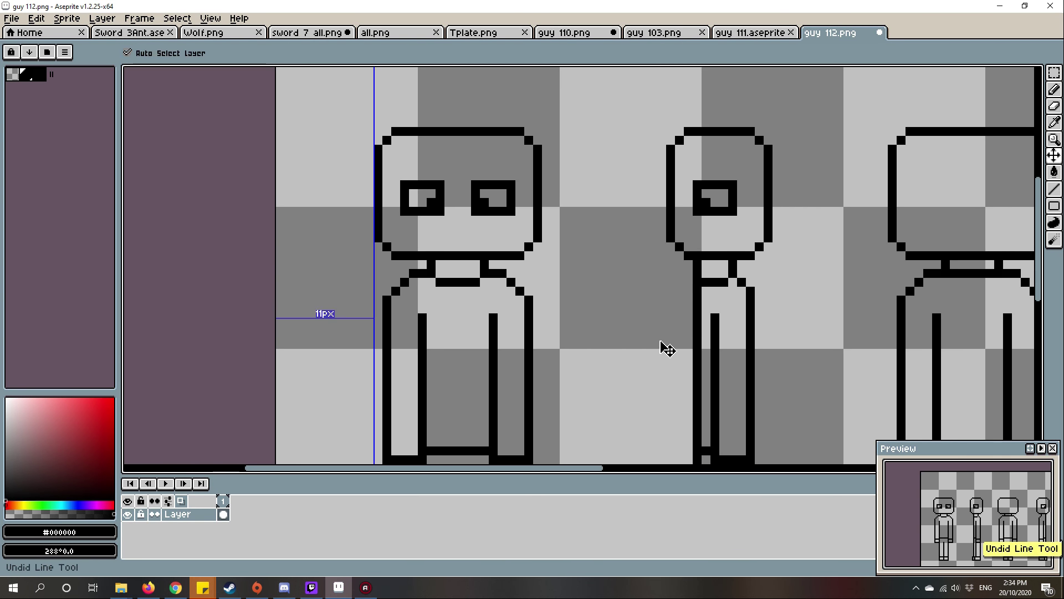
scroll(668, 348, "up", 2)
scroll(707, 291, "up", 1)
scroll(707, 291, "down", 4)
key("b")
scroll(779, 265, "up", 1)
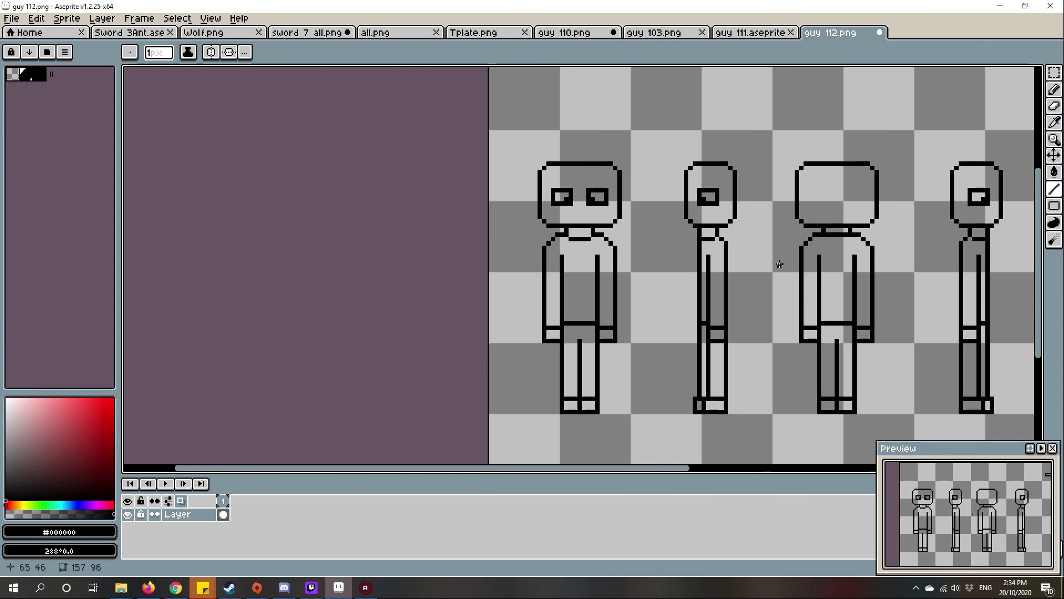
scroll(779, 265, "up", 2)
- Add a new layer, then add collar pixels on the original layer
right_click(188, 513)
left_click(226, 457)
double_click(187, 527)
key("Return")
left_click(224, 514)
scroll(433, 241, "up", 4)
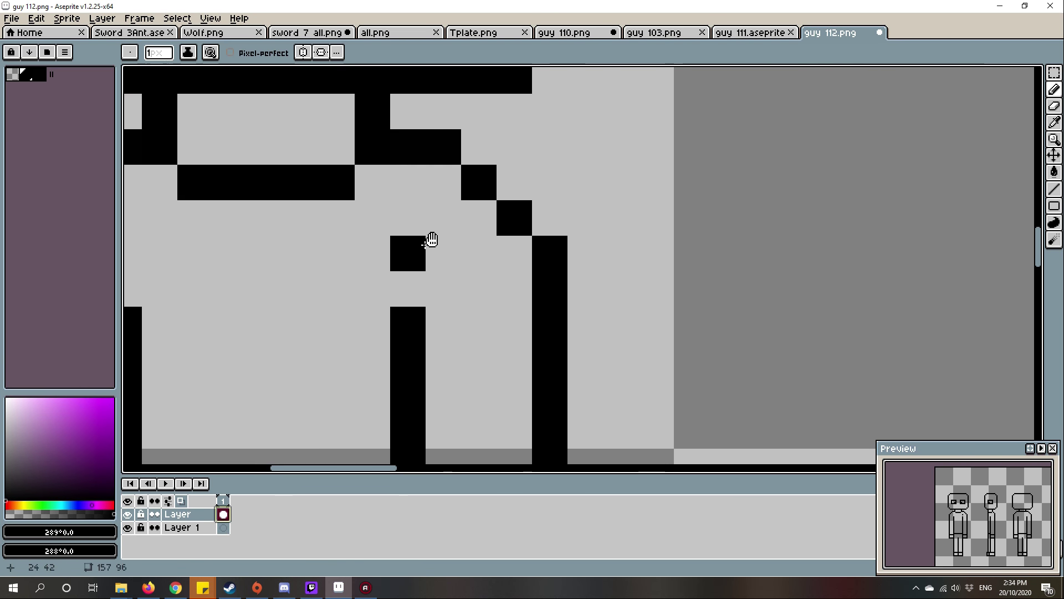
scroll(559, 286, "down", 1)
left_click(565, 275)
scroll(559, 286, "down", 2)
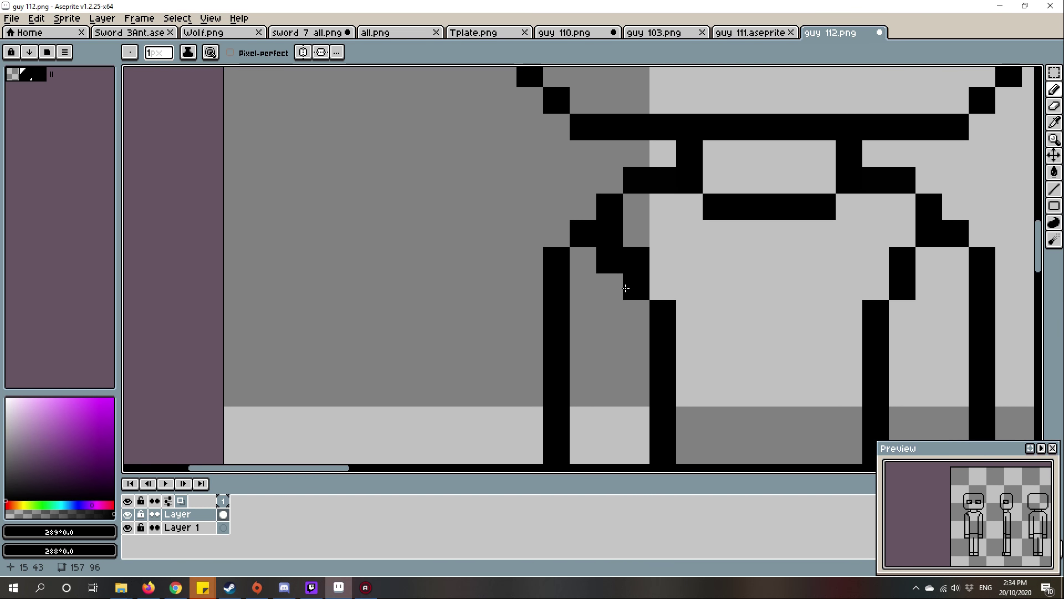
scroll(624, 287, "down", 2)
scroll(607, 267, "up", 3)
scroll(607, 268, "up", 2)
scroll(582, 274, "down", 3)
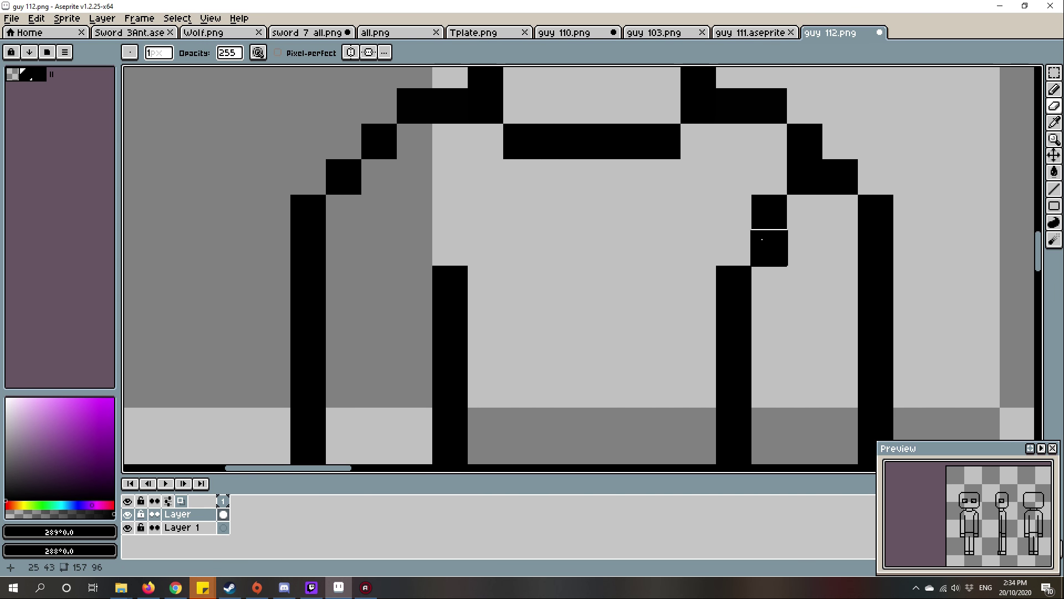
scroll(516, 267, "up", 2)
left_click(494, 240)
scroll(483, 251, "down", 3)
scroll(583, 233, "down", 2)
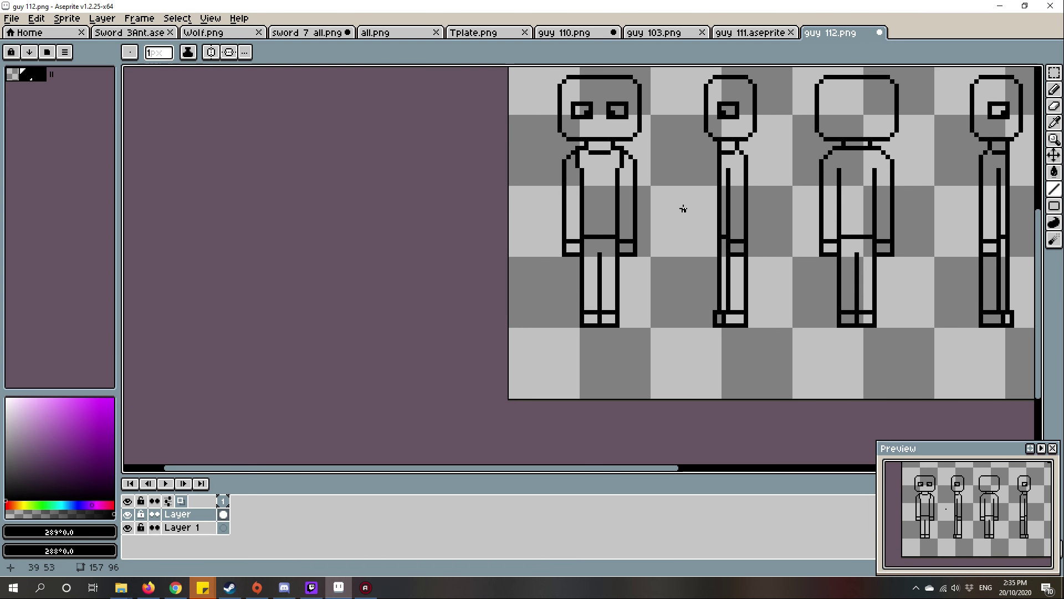
scroll(662, 215, "down", 1)
scroll(728, 192, "up", 1)
scroll(729, 192, "up", 1)
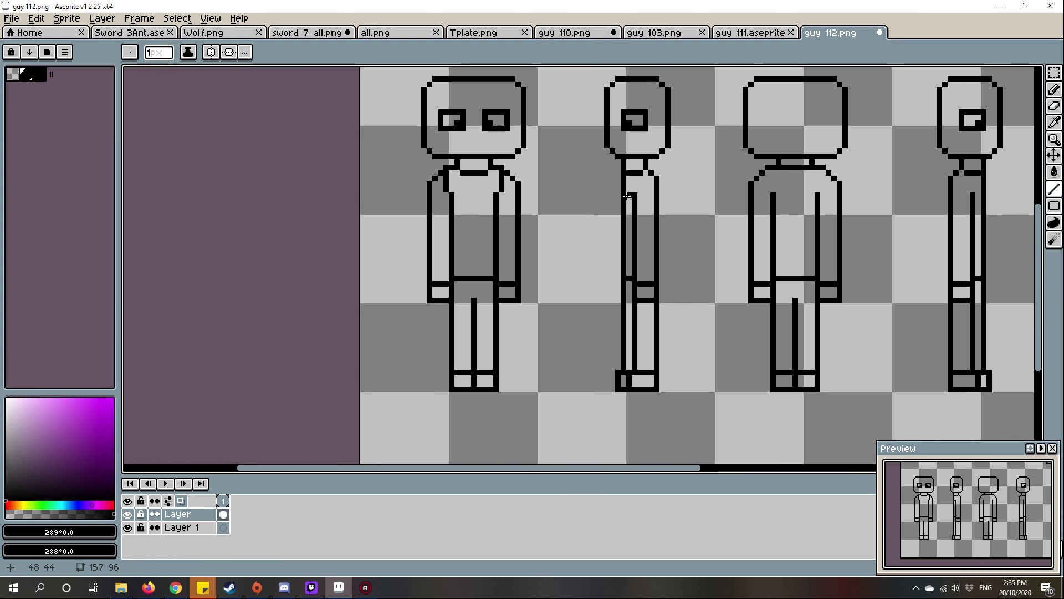
scroll(699, 233, "up", 2)
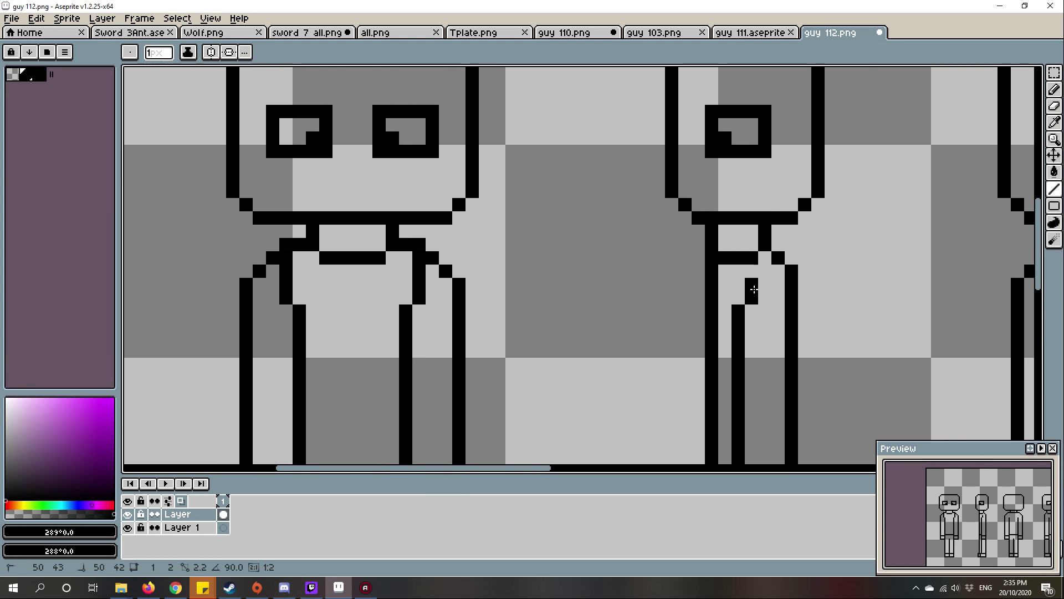
scroll(754, 263, "down", 3)
scroll(750, 282, "down", 1)
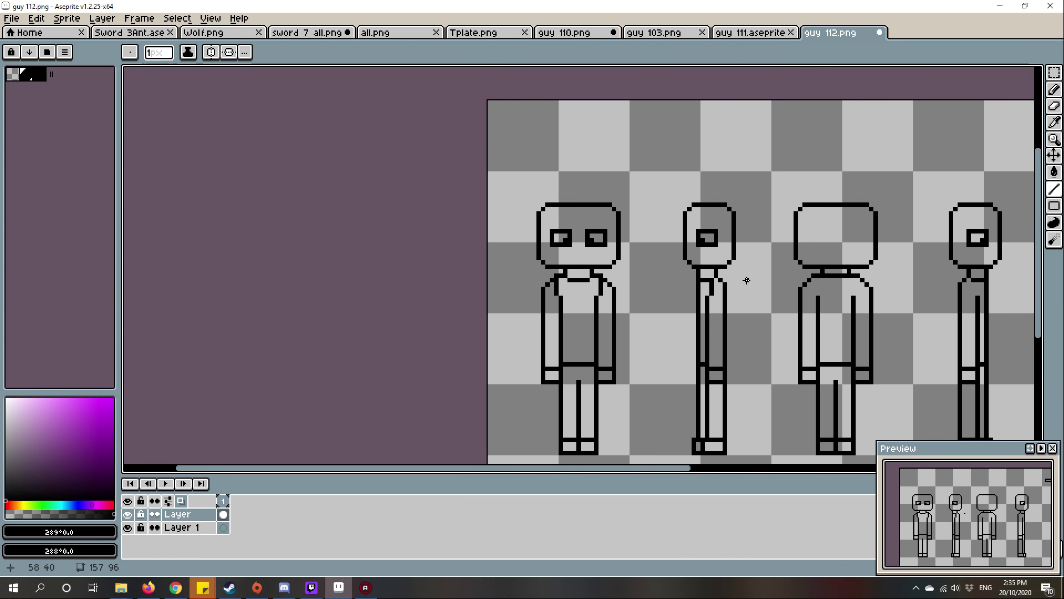
scroll(746, 281, "up", 1)
scroll(831, 282, "up", 1)
scroll(896, 289, "down", 1)
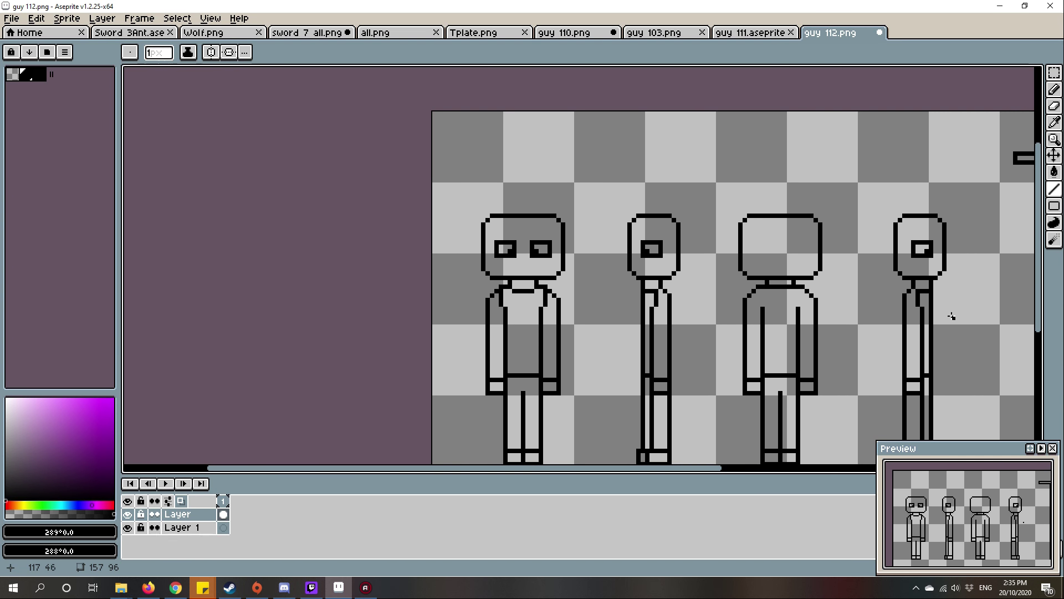
scroll(877, 341, "up", 3)
scroll(832, 292, "down", 3)
scroll(790, 274, "up", 3)
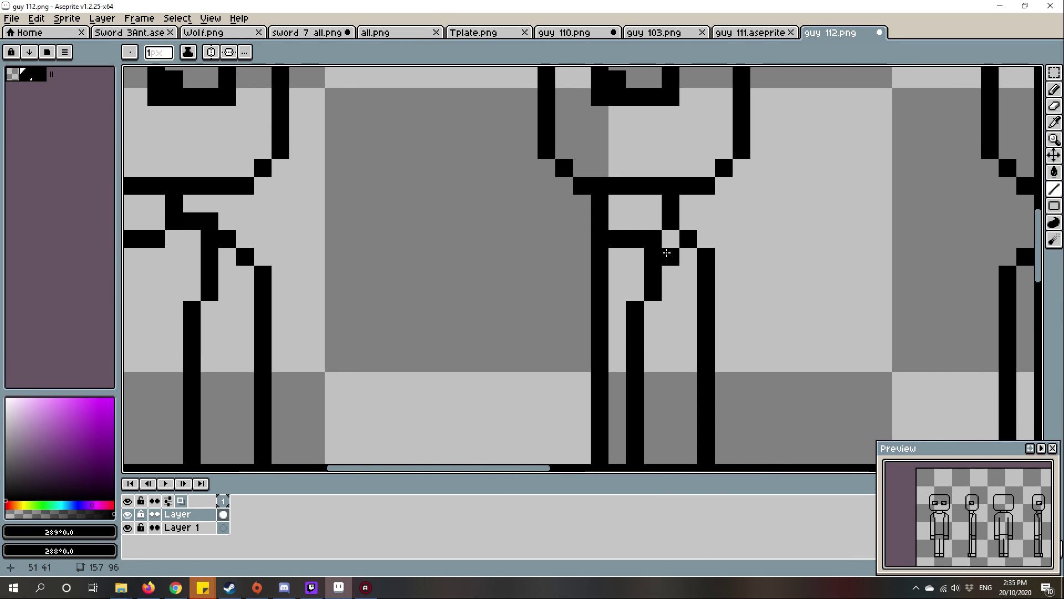
scroll(699, 256, "down", 2)
scroll(700, 255, "down", 1)
scroll(624, 275, "up", 2)
scroll(666, 275, "down", 1)
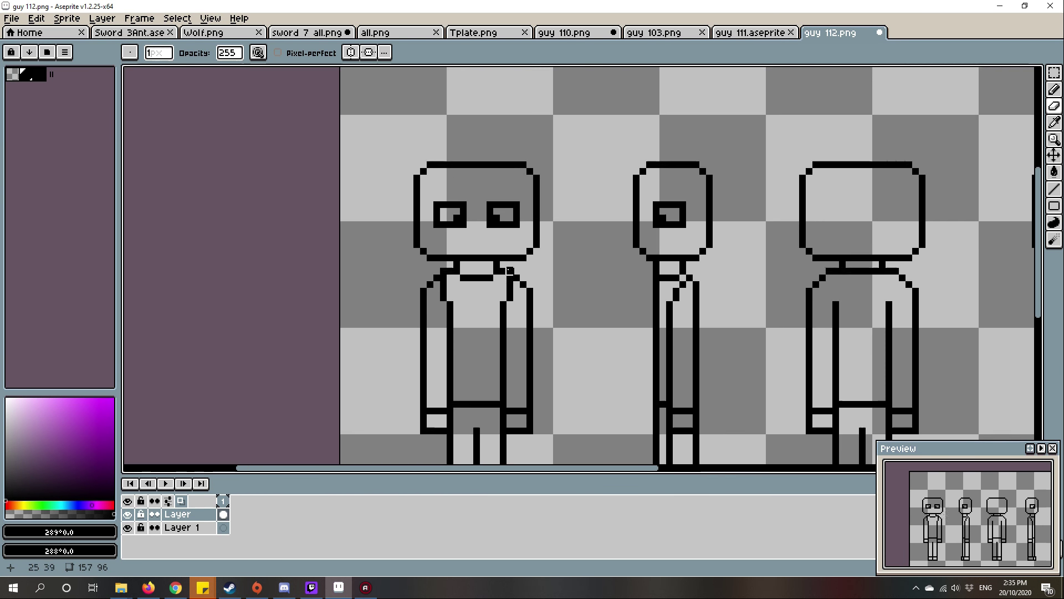
scroll(685, 278, "down", 1)
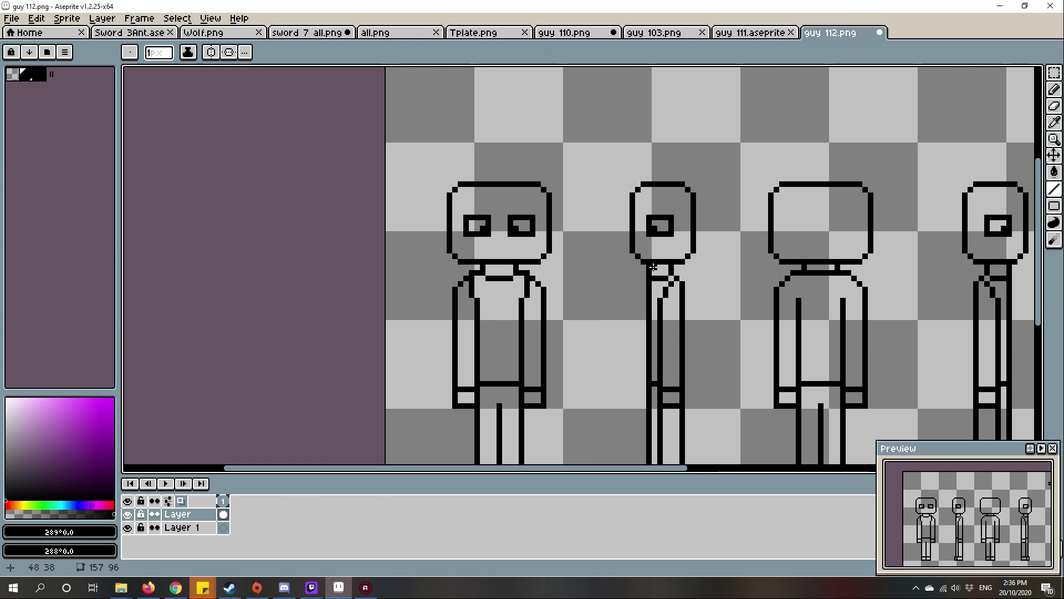
scroll(653, 267, "up", 3)
scroll(782, 350, "down", 3)
scroll(644, 250, "up", 4)
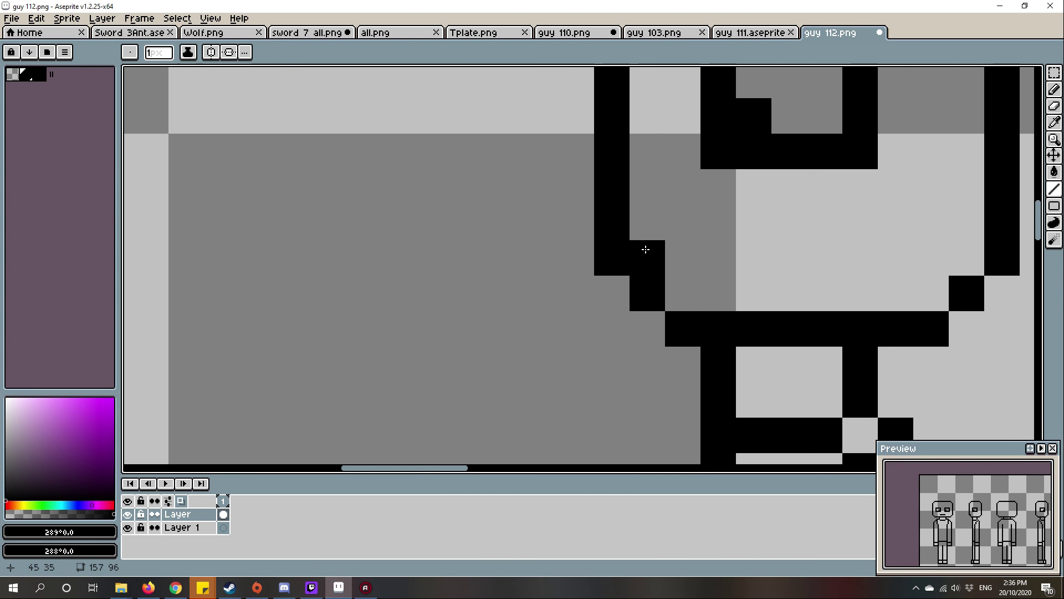
scroll(669, 252, "down", 1)
scroll(669, 252, "down", 4)
scroll(483, 266, "up", 3)
scroll(574, 300, "down", 3)
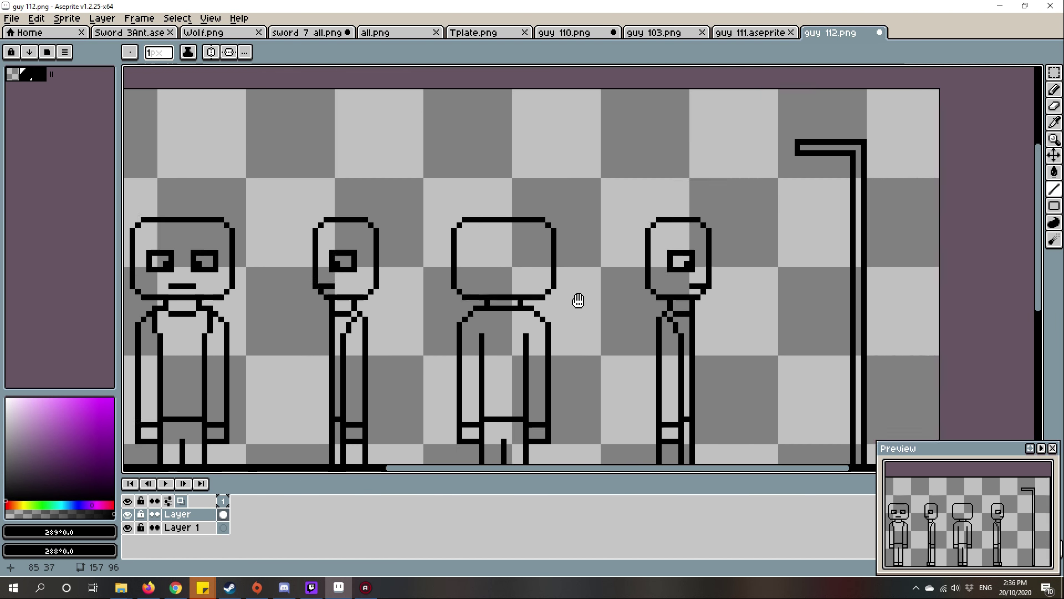
scroll(526, 307, "up", 1)
scroll(480, 319, "down", 1)
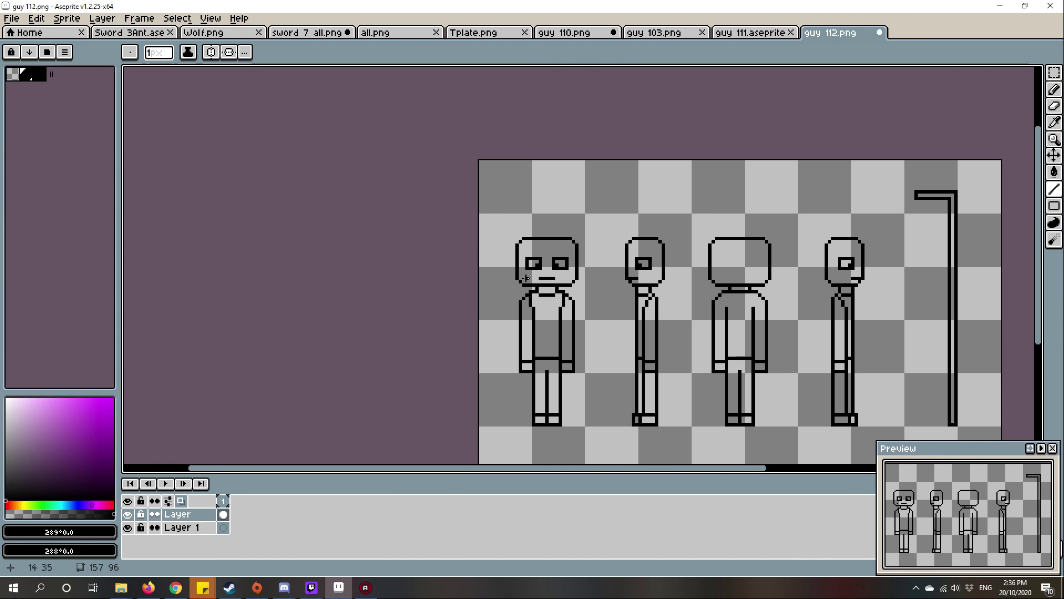
scroll(545, 331, "up", 2)
scroll(566, 324, "up", 3)
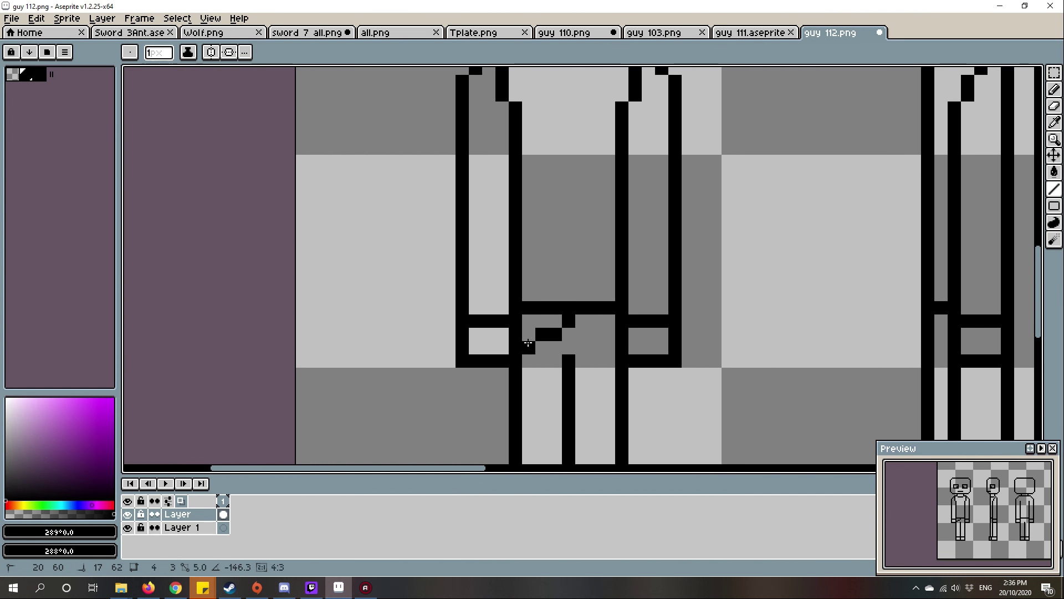
- Undo the stray diagonal crotch pixels and bring the whole sheet into view
key("ctrl+z")
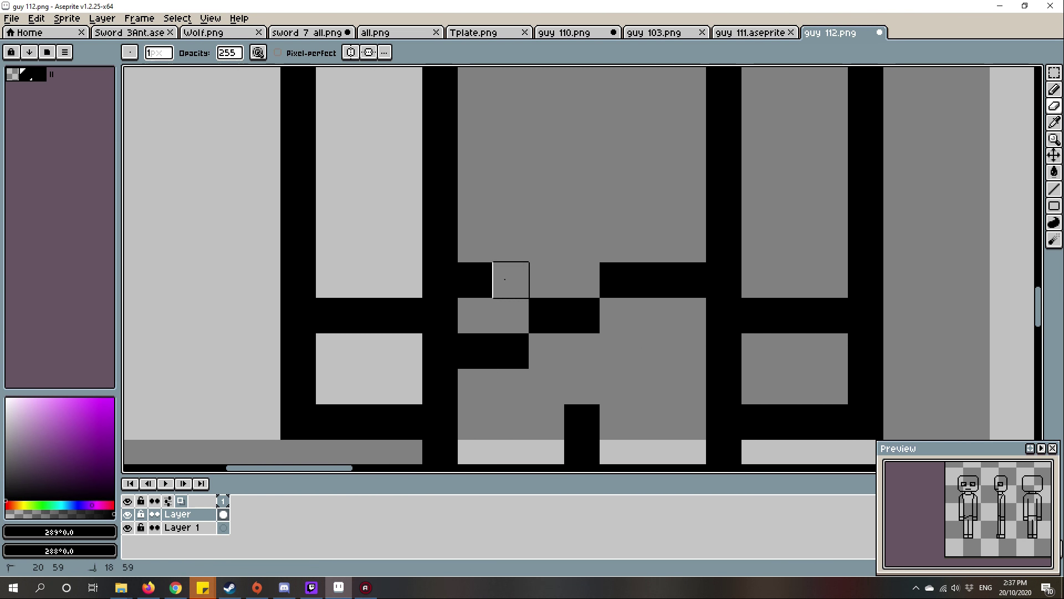
scroll(532, 300, "down", 3)
scroll(716, 269, "up", 1)
scroll(715, 267, "down", 3)
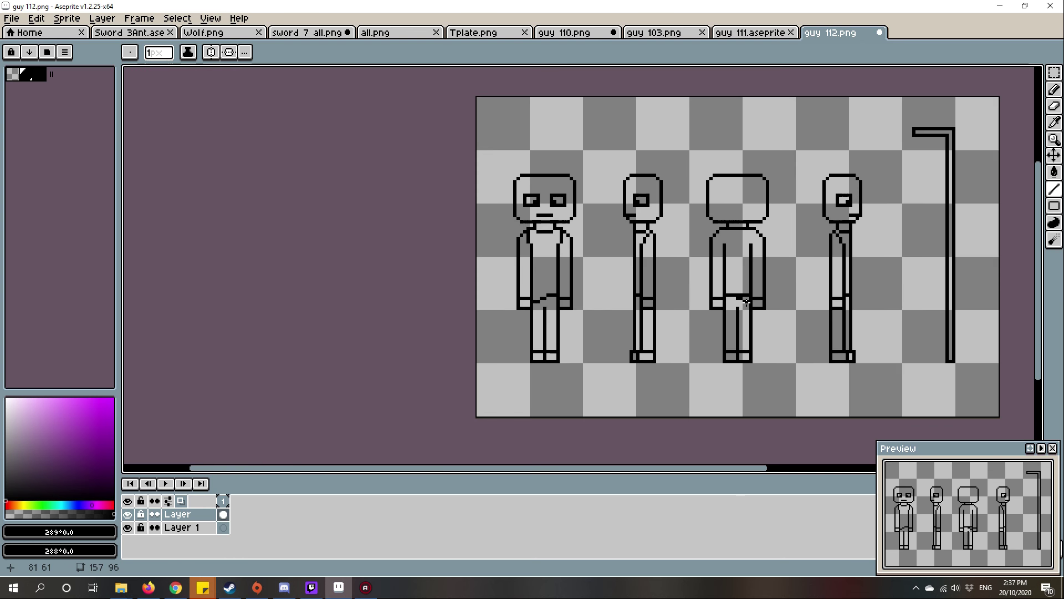
scroll(716, 291, "up", 3)
scroll(738, 361, "down", 3)
scroll(737, 362, "up", 4)
scroll(750, 296, "down", 1)
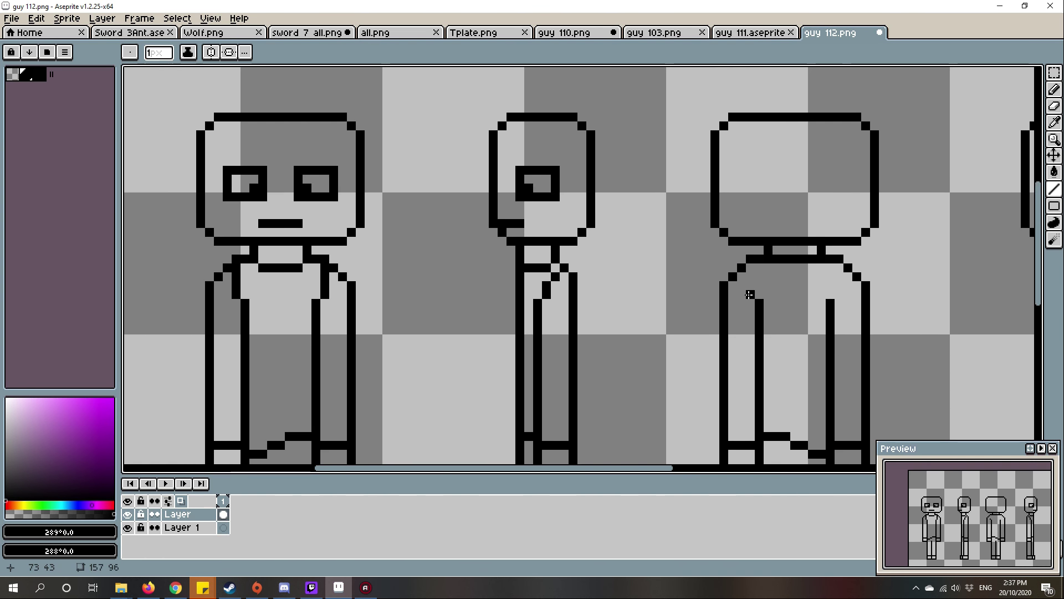
scroll(839, 286, "down", 3)
scroll(732, 312, "up", 1)
scroll(732, 311, "down", 4)
scroll(705, 298, "up", 5)
scroll(699, 298, "up", 4)
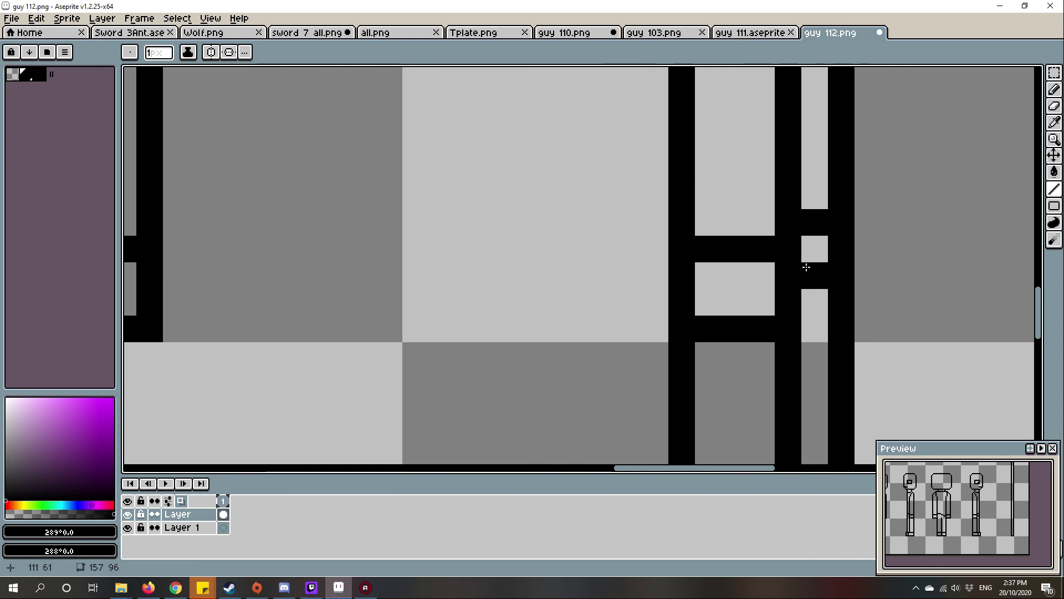
scroll(748, 292, "down", 6)
left_click_drag(793, 312, 795, 389)
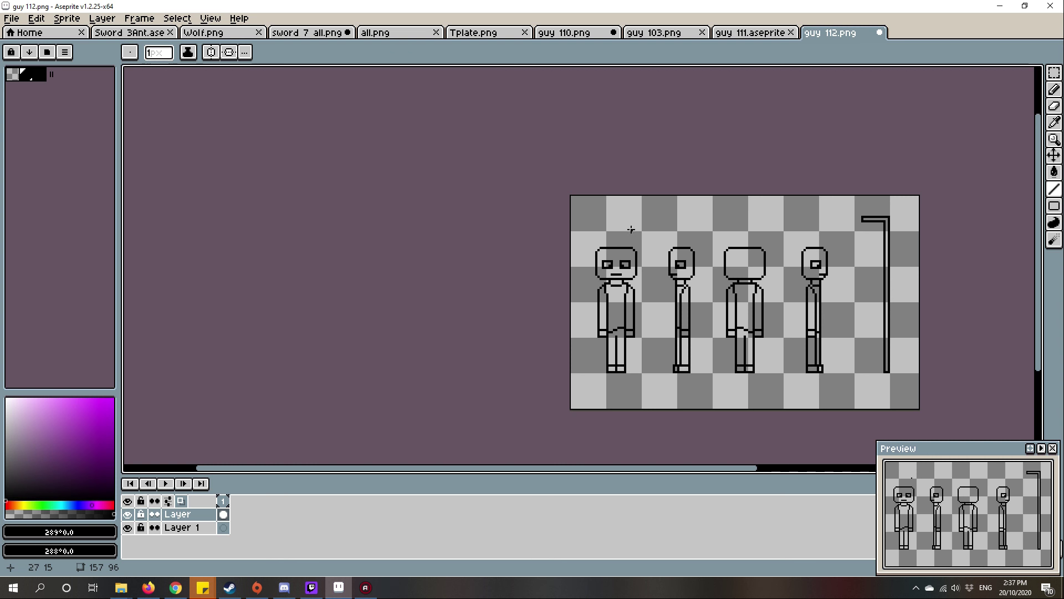
scroll(627, 232, "up", 3)
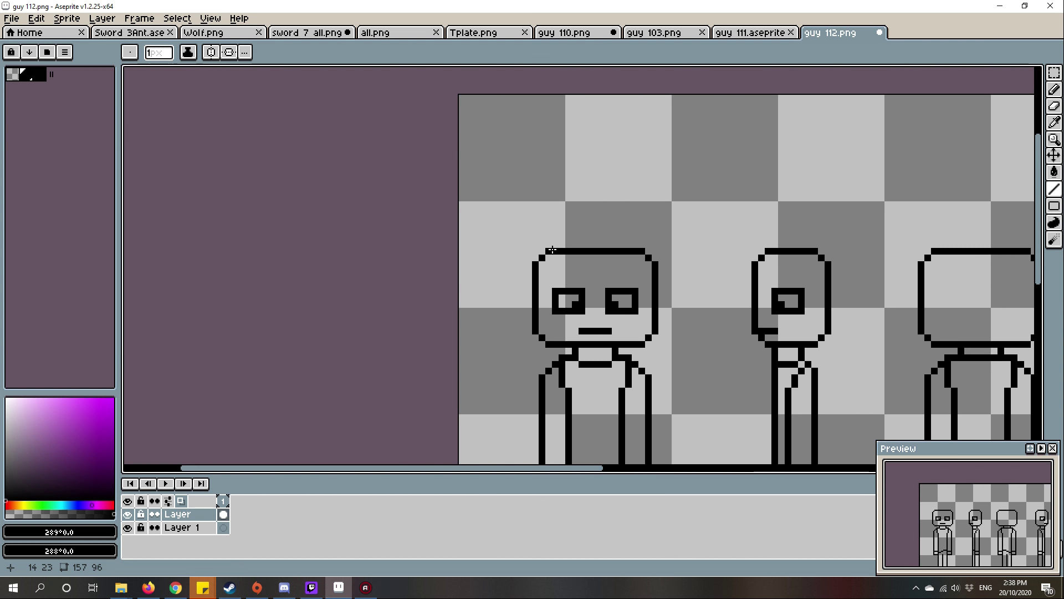
scroll(583, 311, "up", 3)
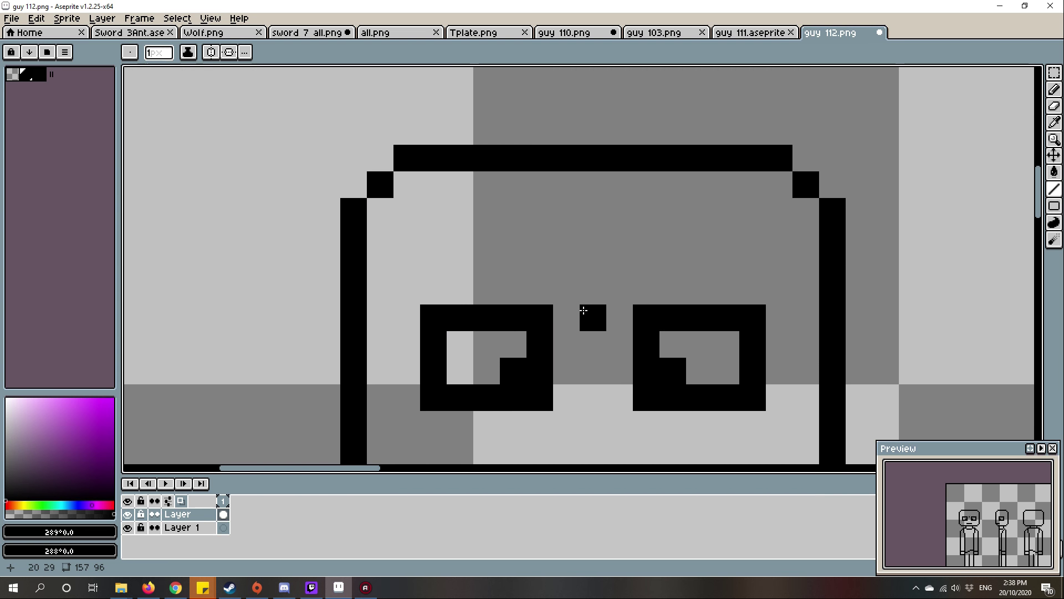
- Draw the front view's eyebrows, brow-and-nose line and right face-edge pixels
left_click(598, 336)
left_click_drag(565, 291, 619, 292)
scroll(598, 316, "down", 1)
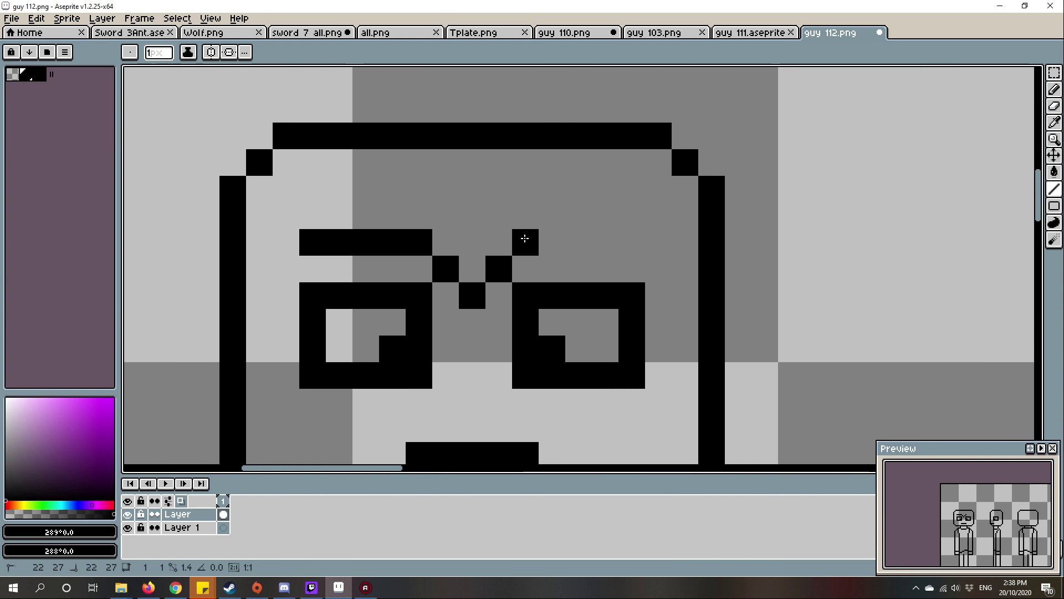
mouse_move(541, 250)
left_mouse_down()
mouse_move(651, 238)
mouse_move(700, 316)
left_mouse_up()
left_click(673, 264)
scroll(674, 264, "down", 2)
scroll(722, 364, "down", 1)
- Draw hair down both sides of the front head, joined by a top hairline
left_click_drag(759, 391, 759, 163)
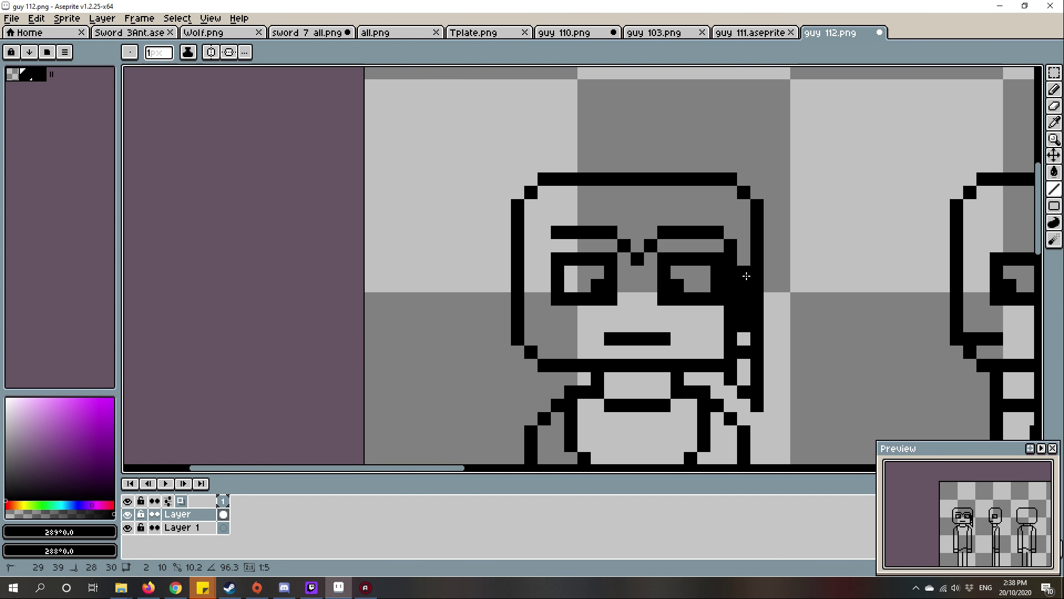
scroll(758, 162, "up", 1)
left_click_drag(762, 202, 578, 203)
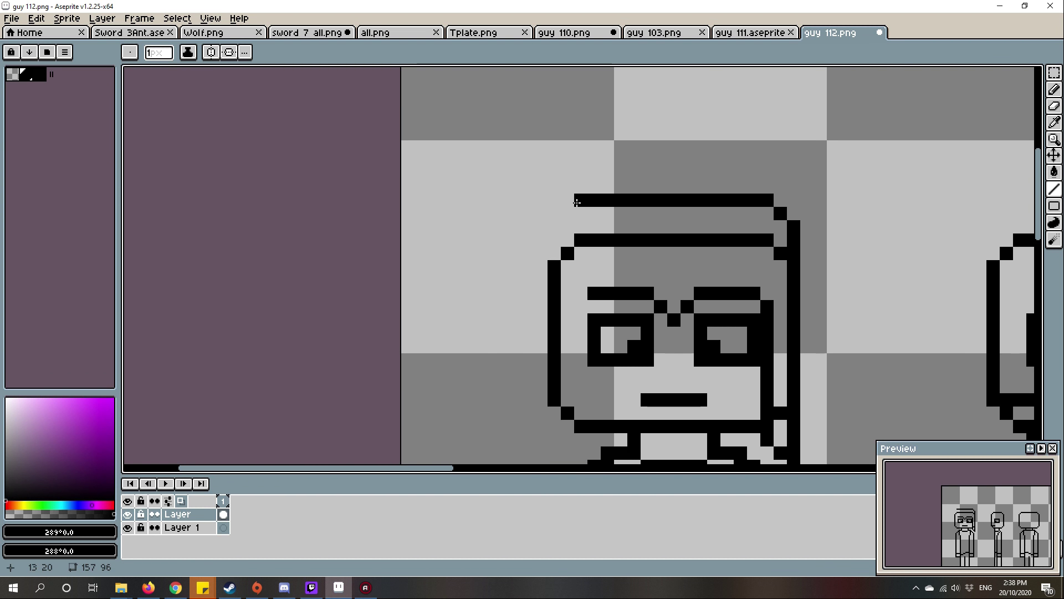
scroll(592, 278, "down", 1)
left_click_drag(549, 241, 549, 371)
scroll(605, 270, "up", 1)
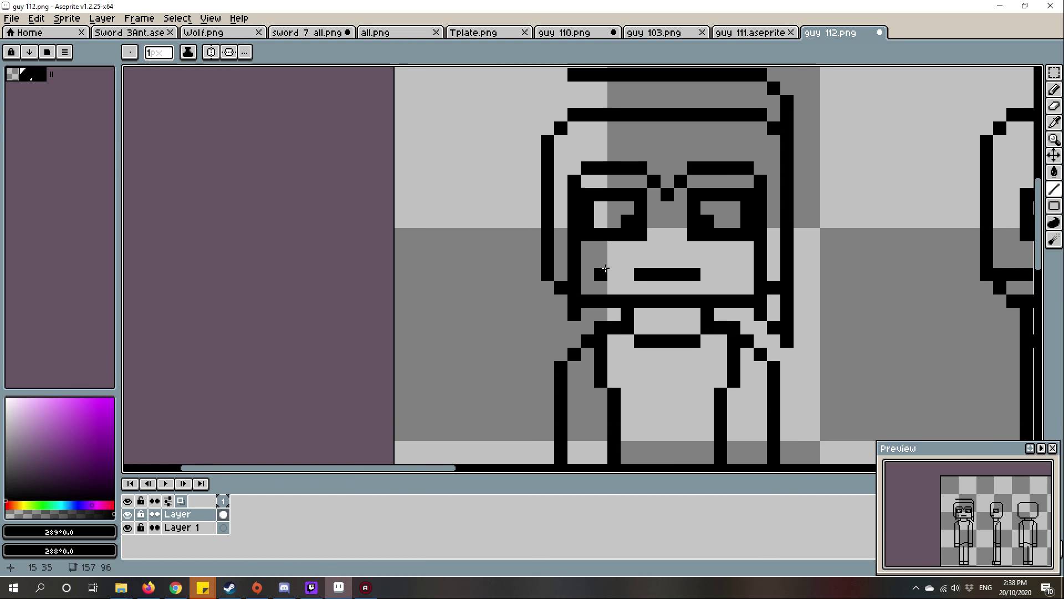
scroll(545, 341, "down", 1)
scroll(516, 349, "down", 2)
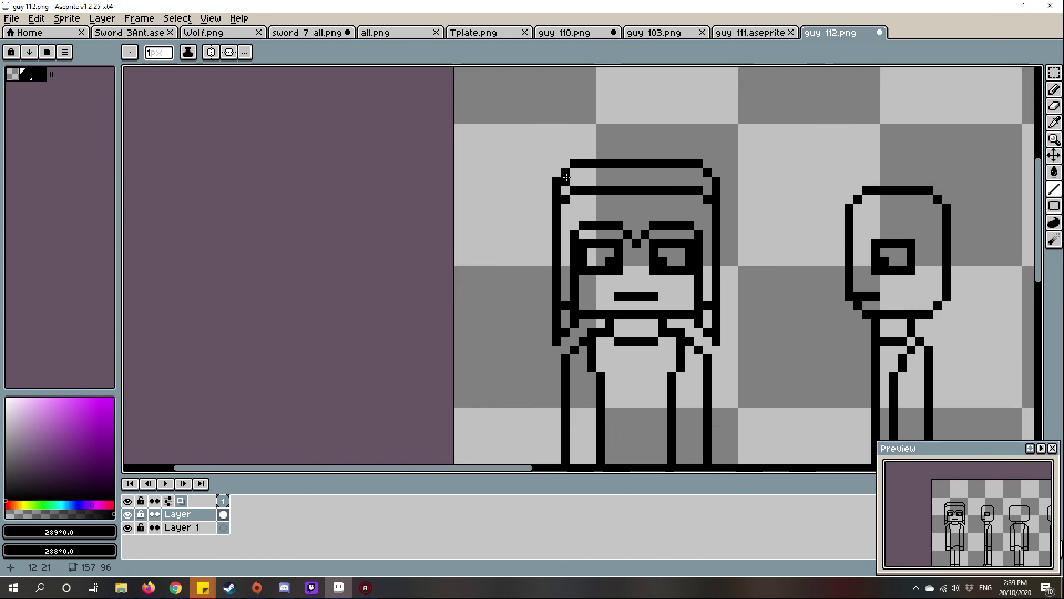
scroll(582, 216, "up", 3)
scroll(600, 250, "up", 1)
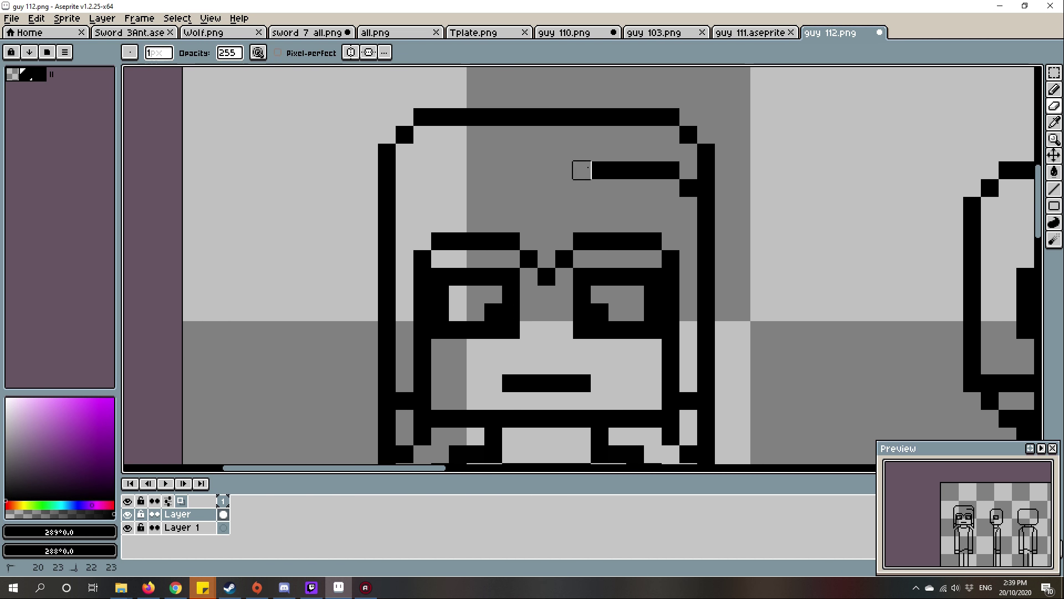
scroll(622, 265, "up", 1)
scroll(622, 265, "down", 1)
scroll(622, 265, "down", 2)
- Draw a long hair strand down the side-view head's right side, then make Layer 1 active
key("m")
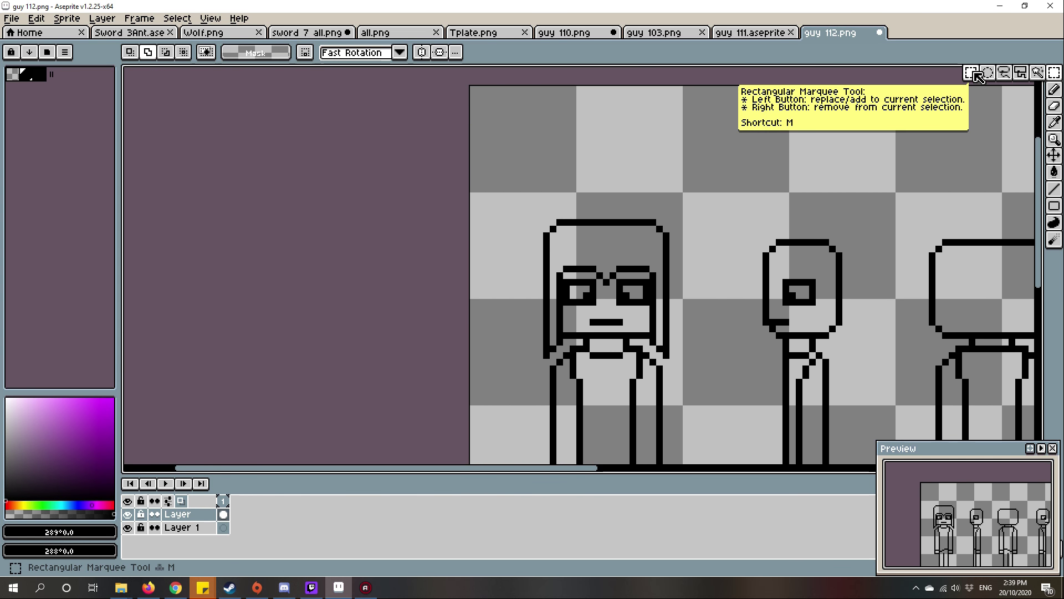
left_click_drag(474, 151, 706, 248)
key("ctrl+d")
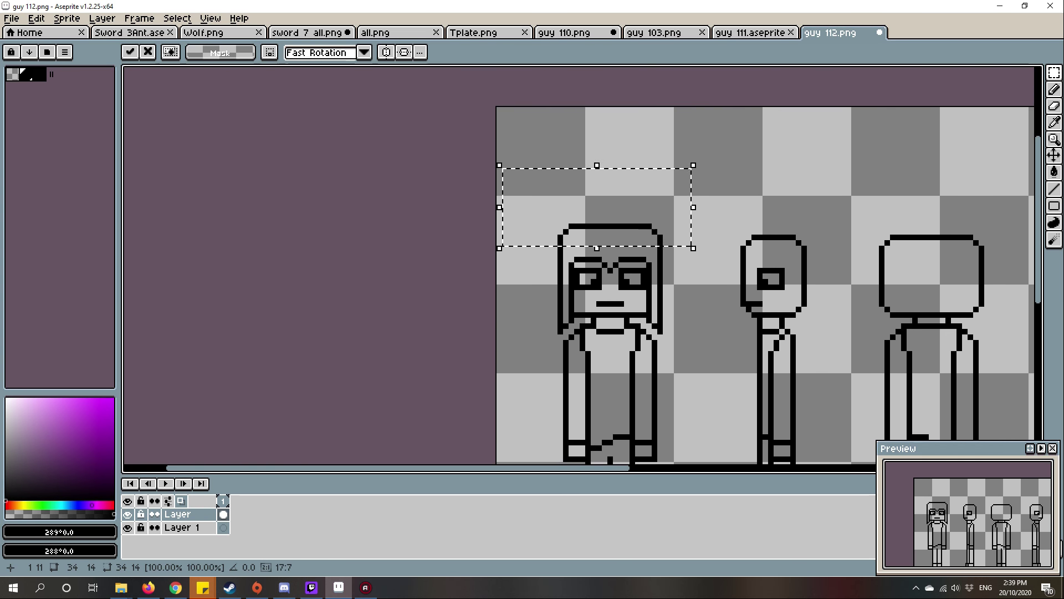
scroll(649, 250, "down", 2)
scroll(659, 275, "up", 3)
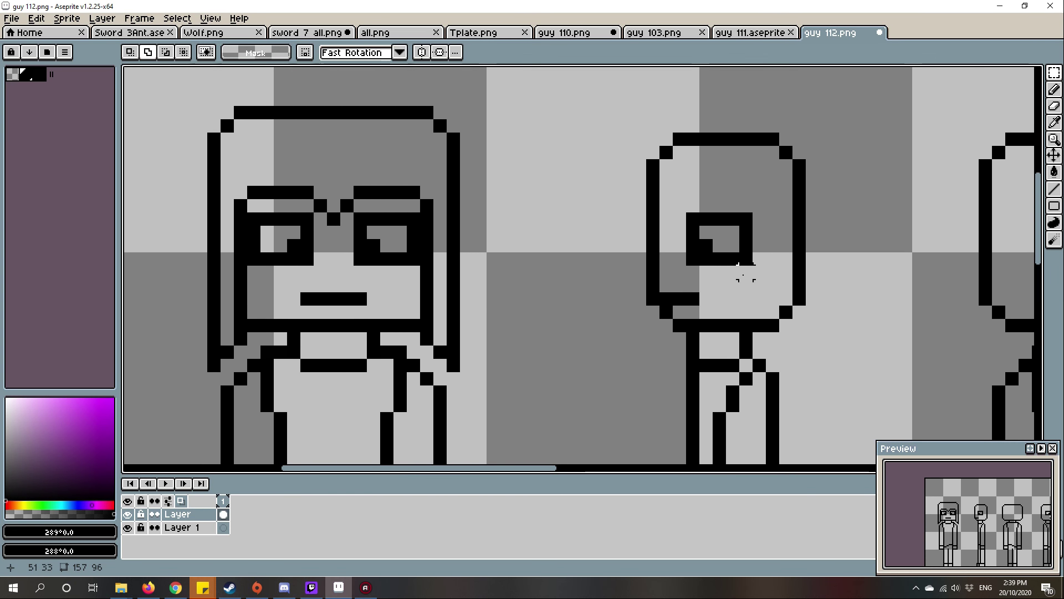
key("b")
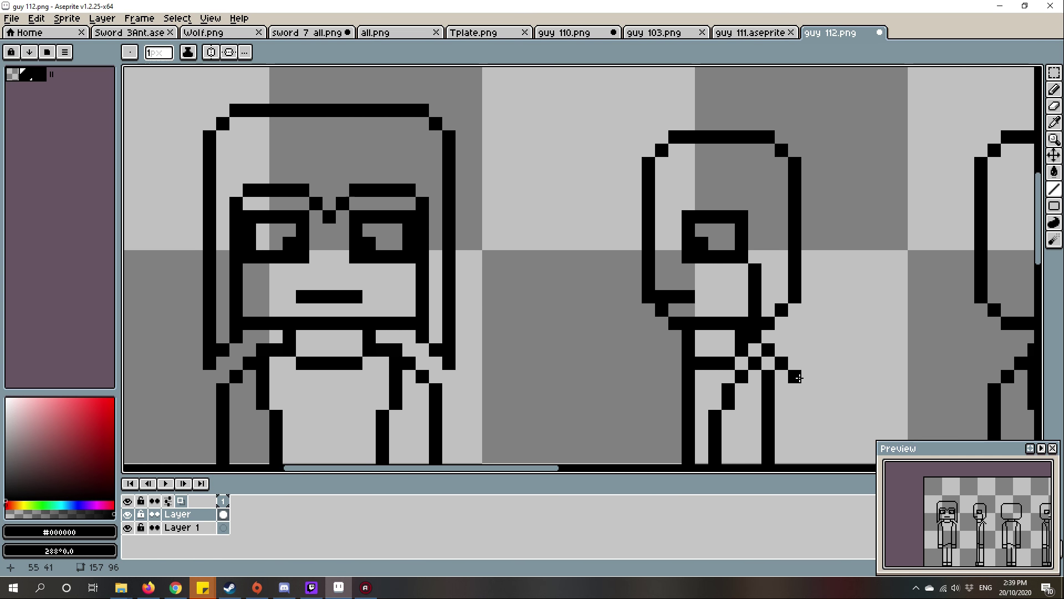
left_click_drag(798, 377, 811, 150)
scroll(857, 242, "up", 2)
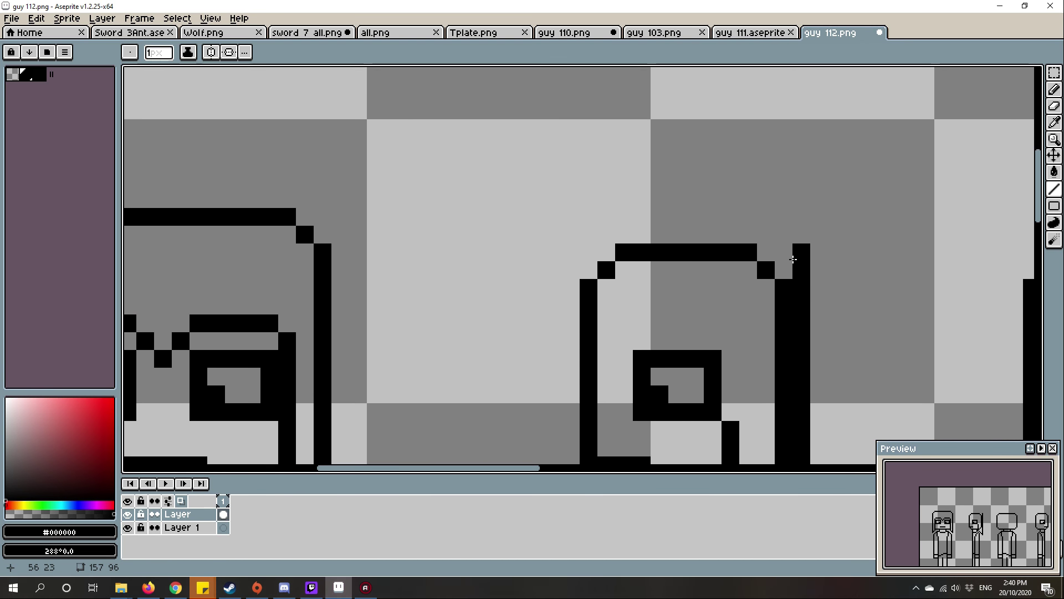
scroll(800, 257, "down", 3)
left_click(181, 528)
- Draw magenta guide lines on Layer 1 along the head tops and shoulders
left_click(169, 381, "alt")
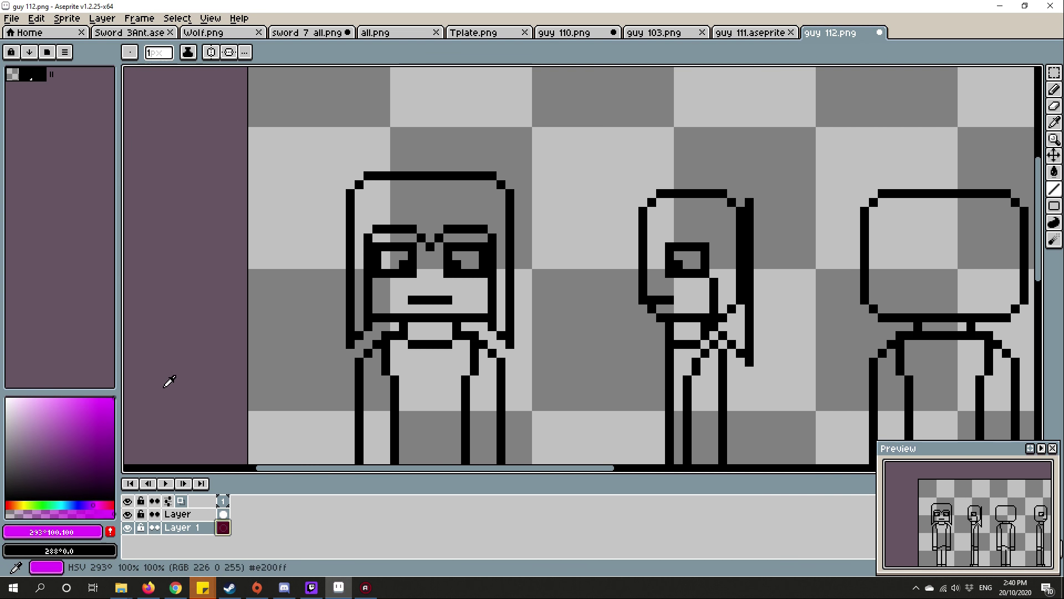
double_click(203, 533)
key("Escape")
scroll(383, 225, "up", 2)
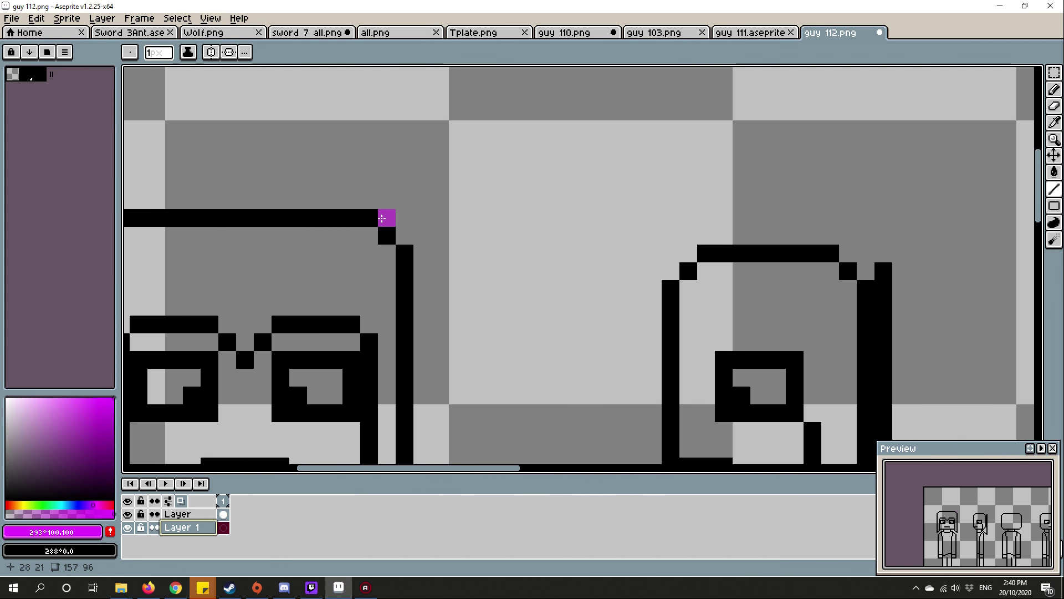
left_click_drag(349, 213, 1034, 214)
scroll(583, 249, "down", 2)
scroll(416, 233, "up", 2)
scroll(499, 249, "down", 2)
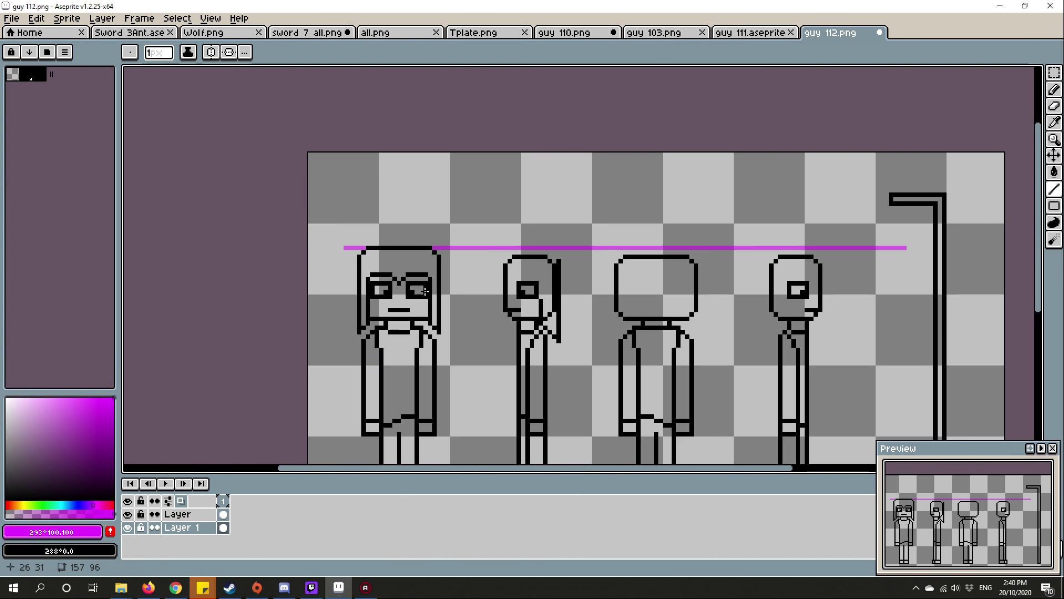
scroll(502, 308, "up", 2)
scroll(274, 250, "up", 2)
left_click_drag(134, 309, 1034, 307)
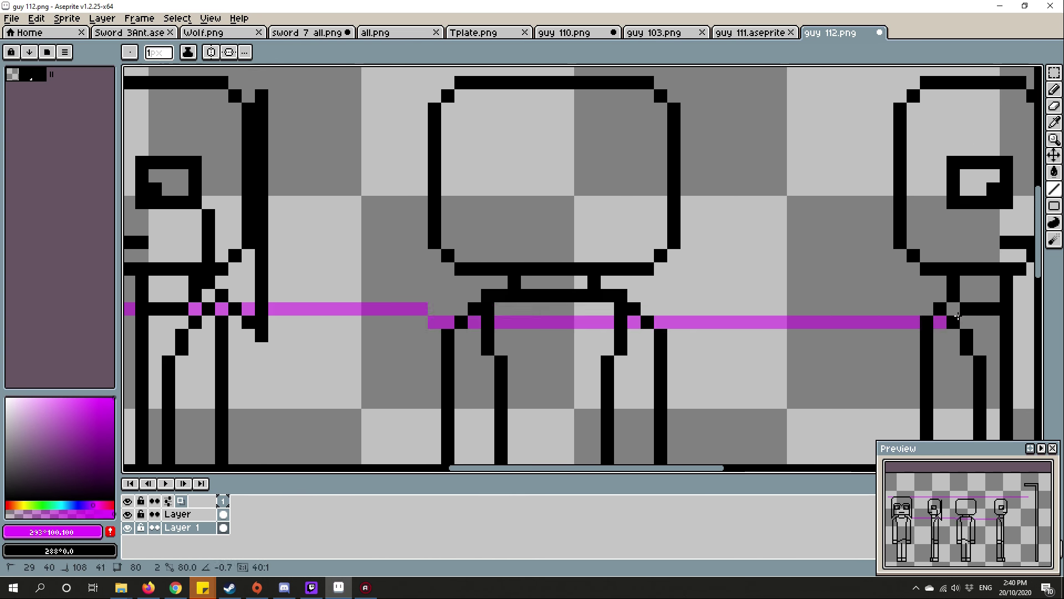
scroll(499, 291, "down", 3)
scroll(582, 333, "up", 3)
scroll(582, 292, "up", 2)
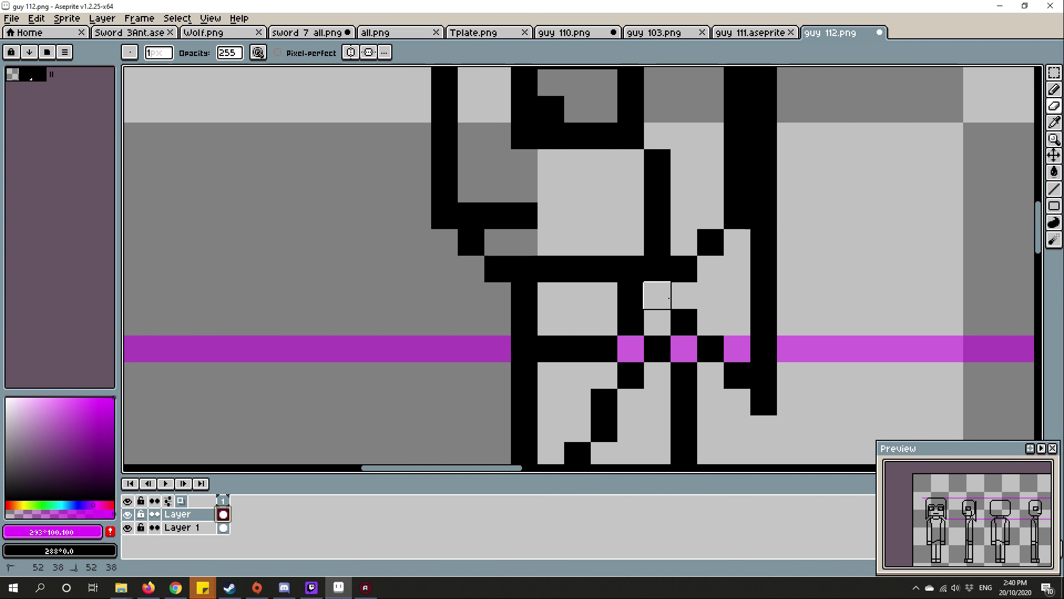
scroll(666, 291, "down", 3)
scroll(739, 335, "down", 1)
- Erase stray pixels and add back-hair, cheek, neck and top pixels to the side-view head
left_click_drag(723, 340, 721, 307)
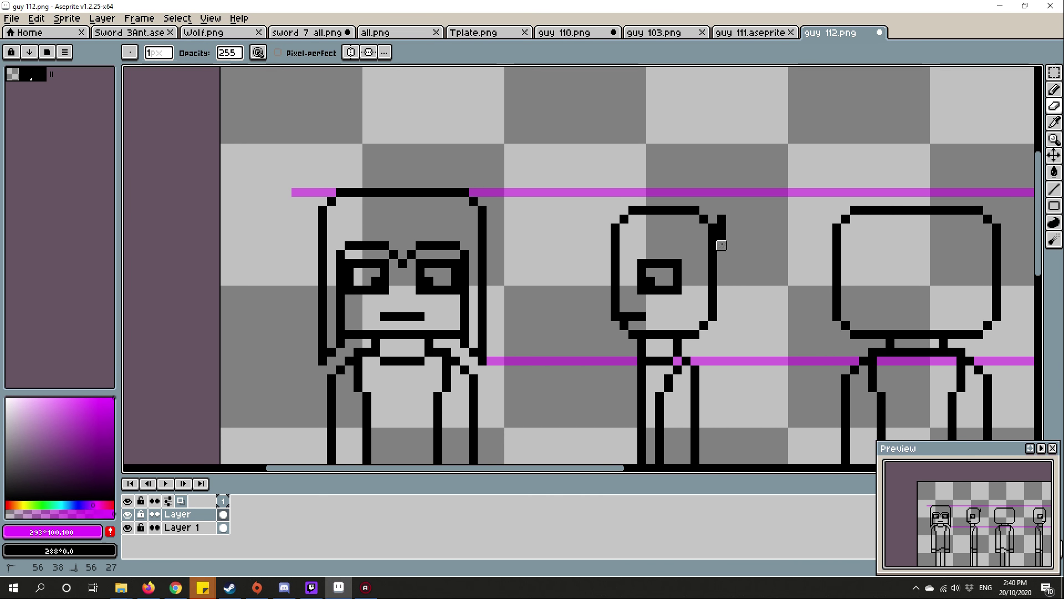
left_click_drag(722, 245, 723, 219)
scroll(649, 357, "up", 3)
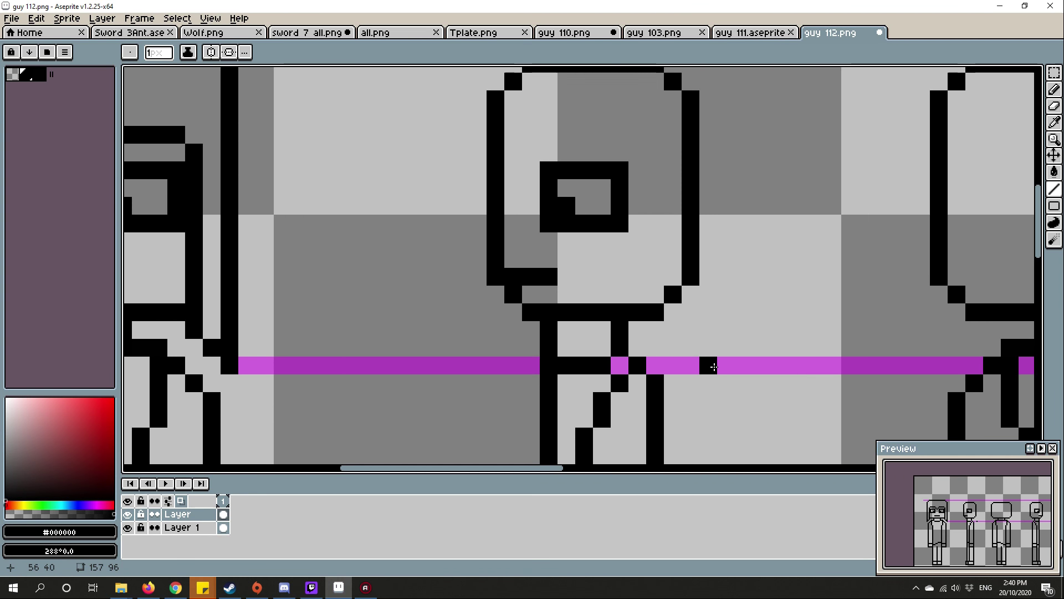
left_click_drag(710, 367, 715, 103)
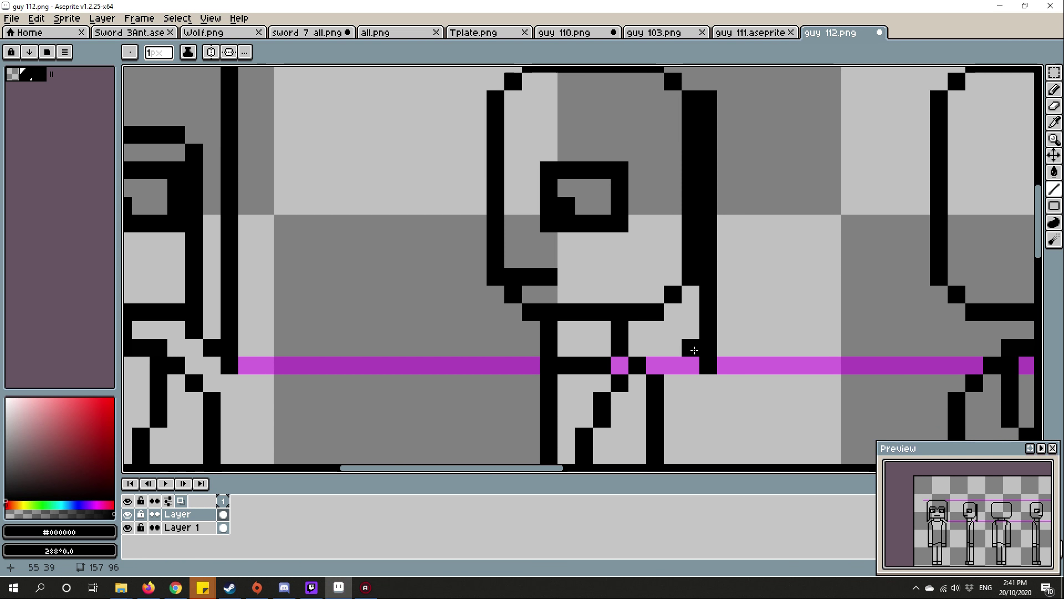
left_click_drag(673, 337, 632, 238)
scroll(678, 316, "down", 2)
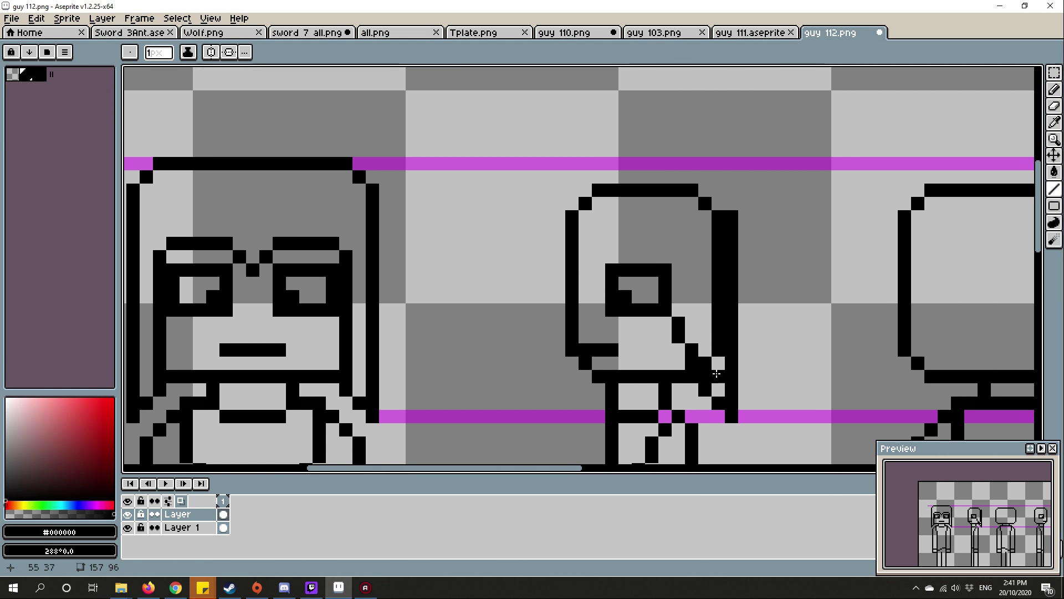
scroll(730, 205, "up", 1)
scroll(694, 172, "down", 1)
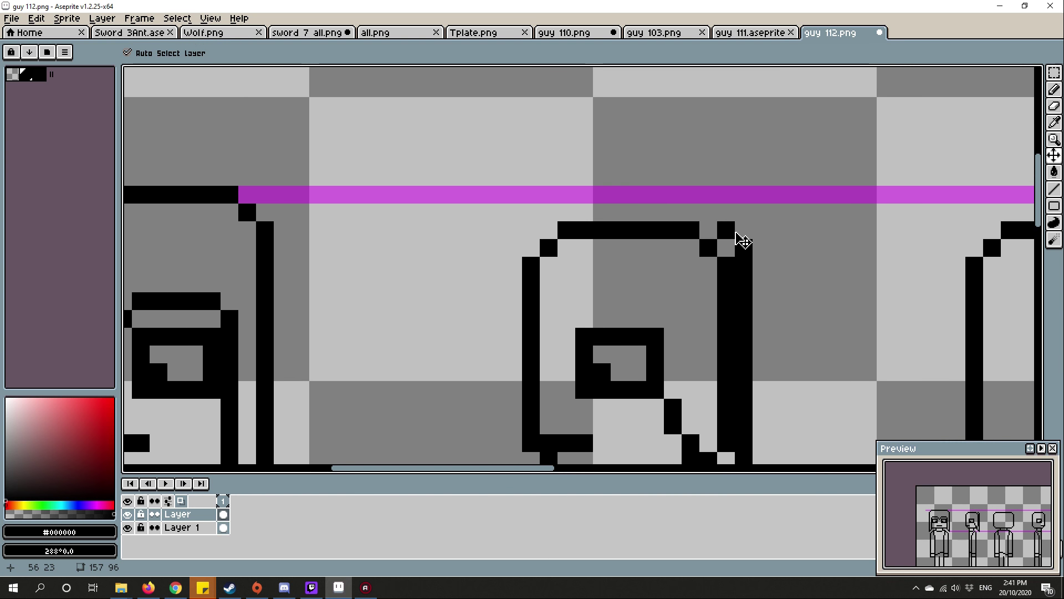
left_click_drag(707, 195, 566, 195)
scroll(735, 199, "down", 1)
scroll(735, 200, "up", 1)
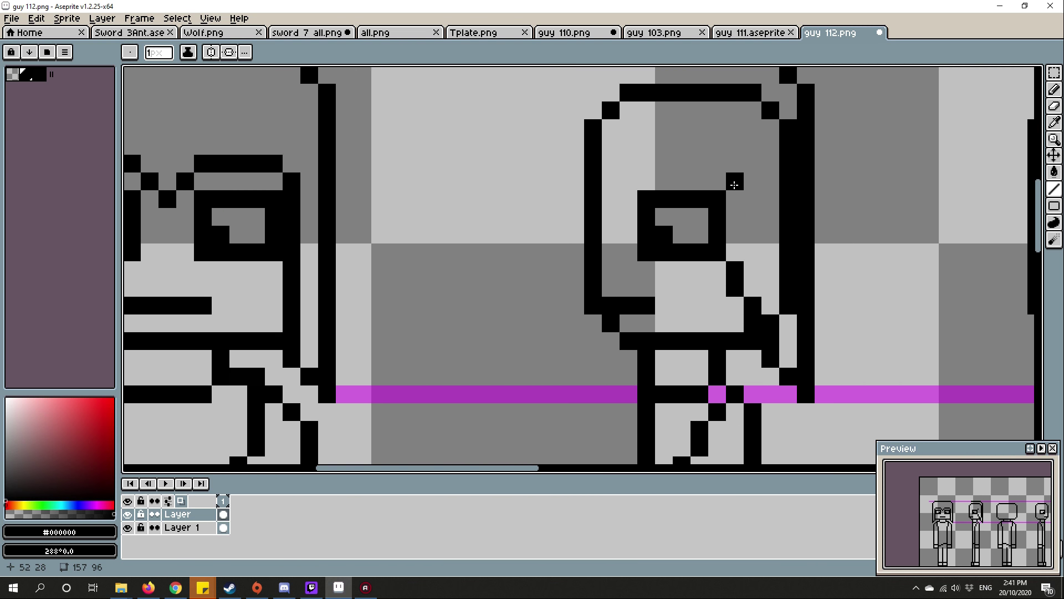
left_click_drag(734, 184, 666, 162)
scroll(734, 184, "down", 1)
scroll(734, 184, "up", 1)
key("ctrl+z")
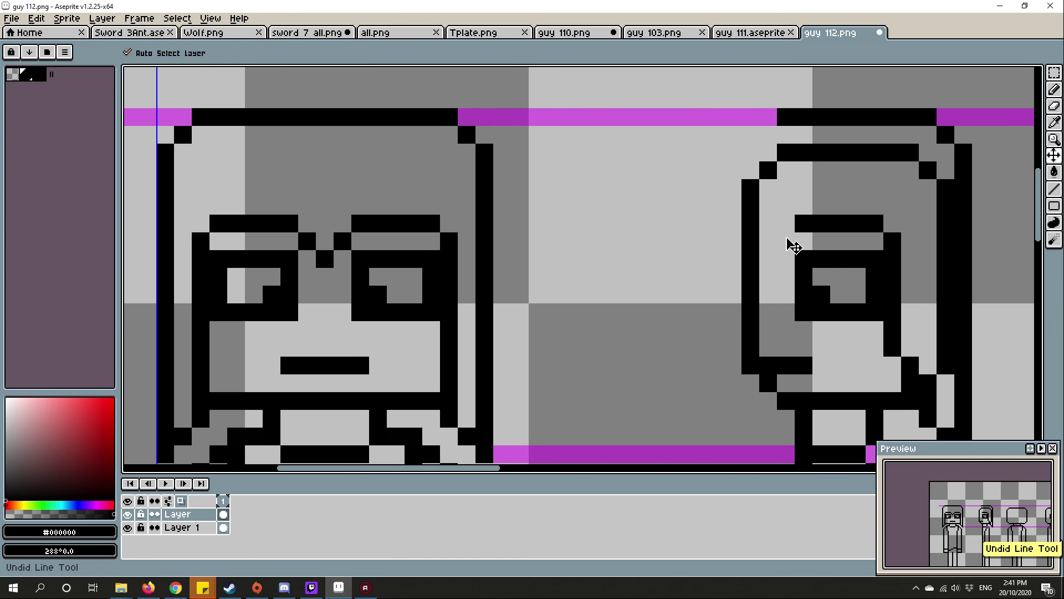
scroll(794, 244, "down", 3)
scroll(790, 159, "up", 3)
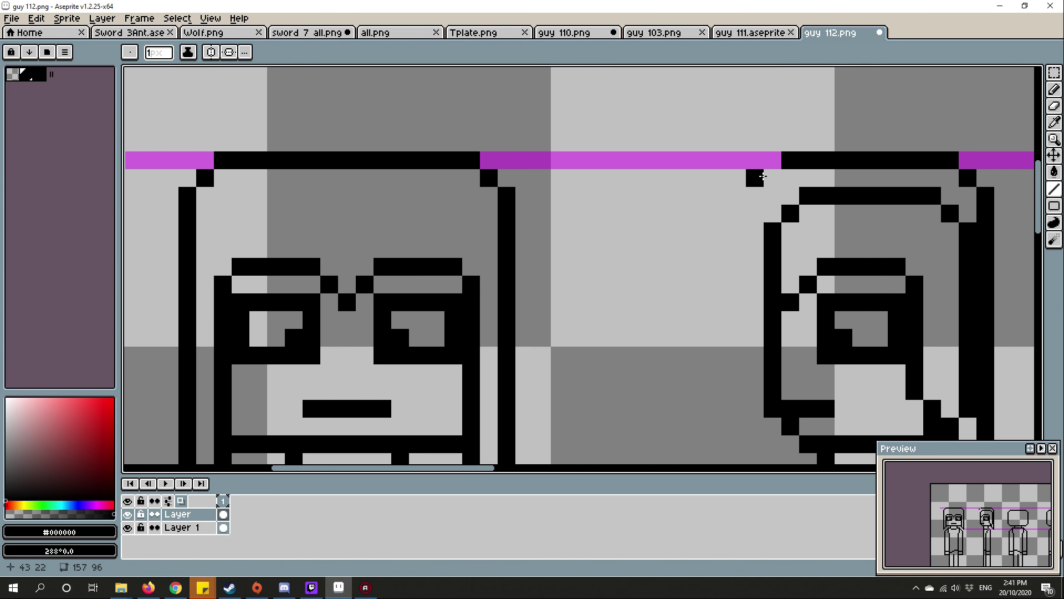
left_click_drag(755, 177, 756, 249)
scroll(755, 250, "down", 2)
scroll(662, 223, "up", 2)
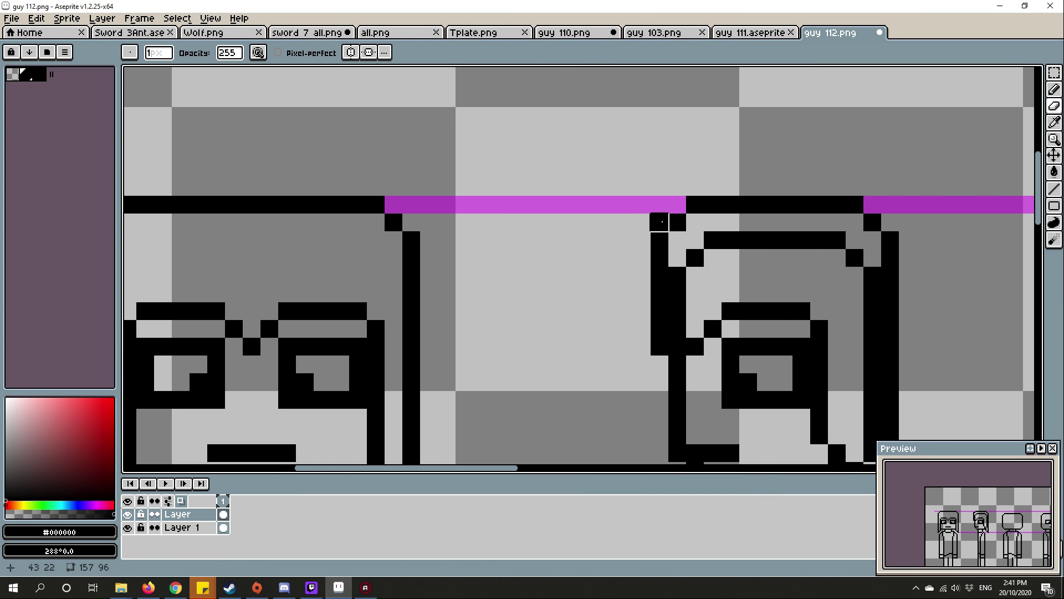
scroll(660, 223, "down", 1)
scroll(698, 167, "up", 1)
scroll(703, 264, "down", 1)
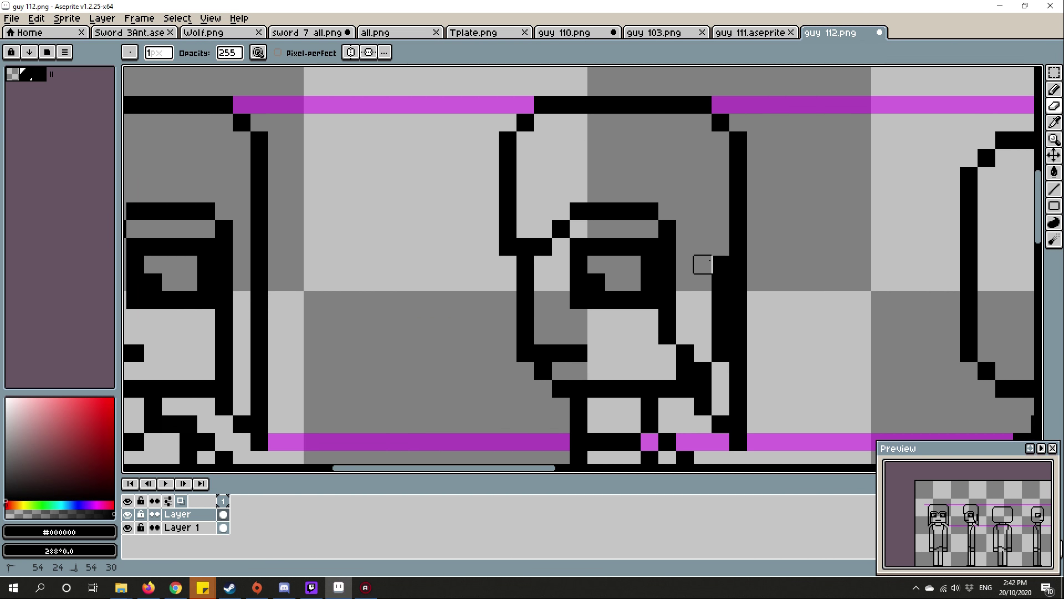
scroll(702, 265, "down", 3)
scroll(703, 265, "up", 1)
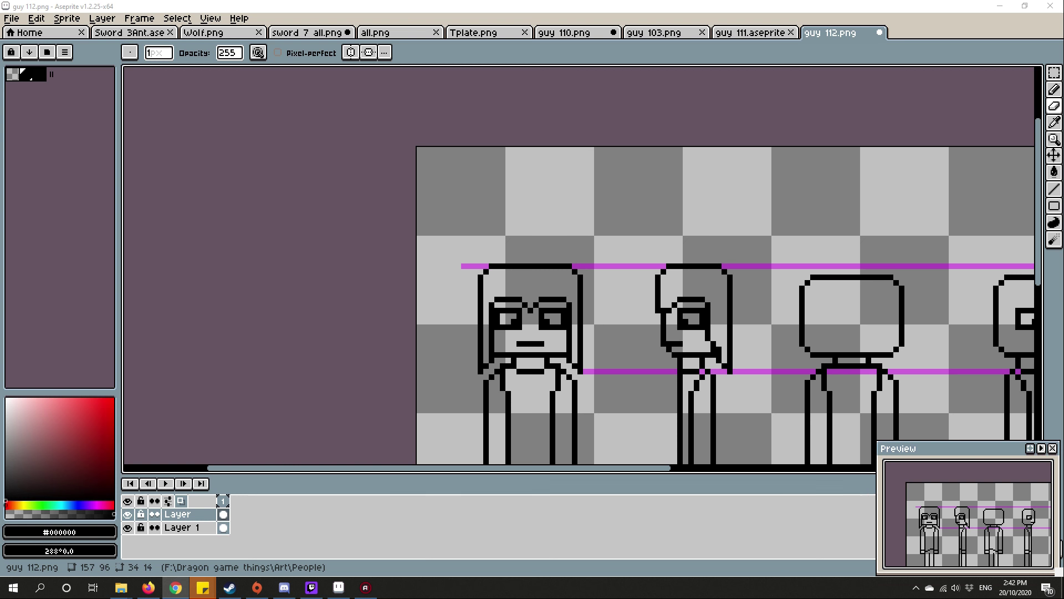
scroll(567, 253, "up", 4)
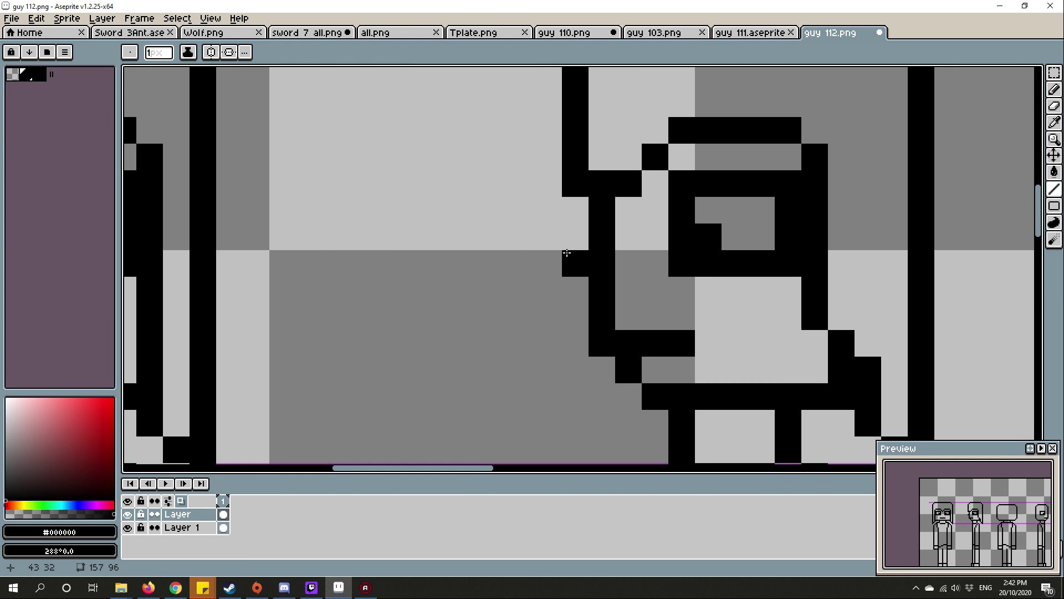
scroll(621, 219, "down", 3)
scroll(621, 220, "down", 2)
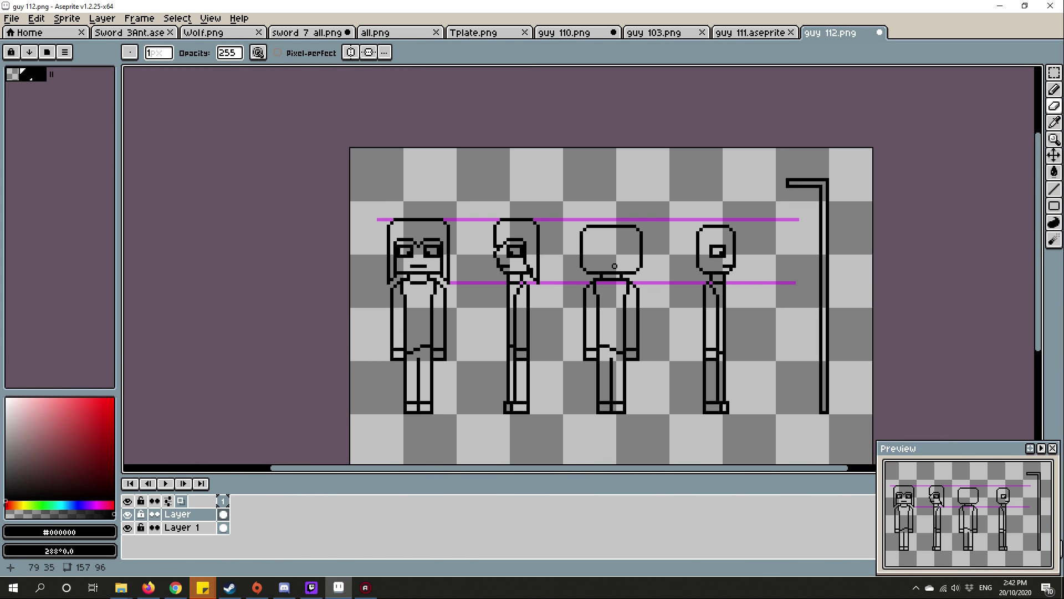
scroll(674, 234, "up", 1)
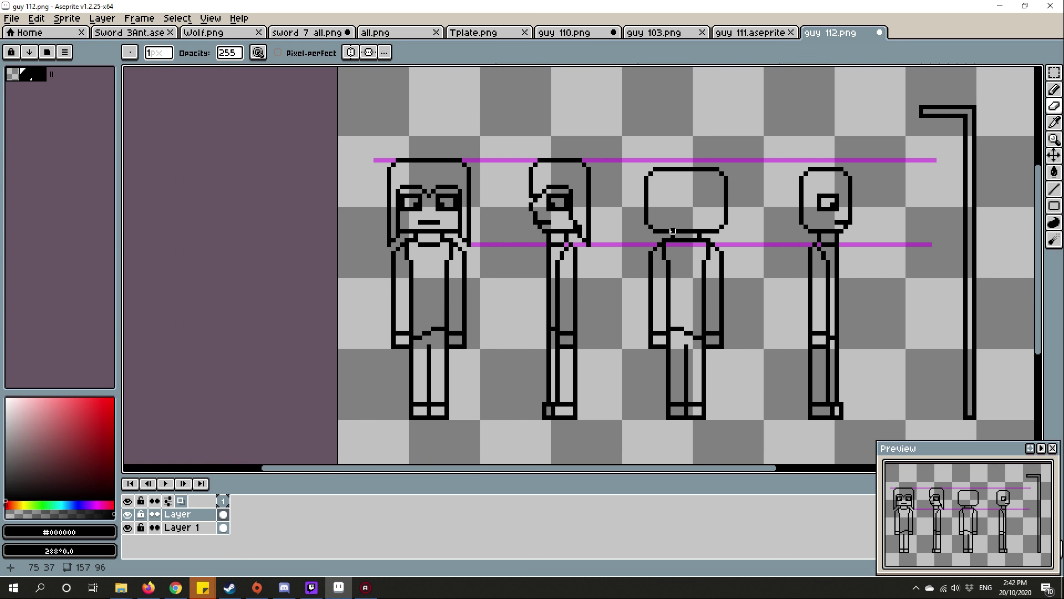
scroll(674, 234, "up", 2)
scroll(608, 216, "up", 3)
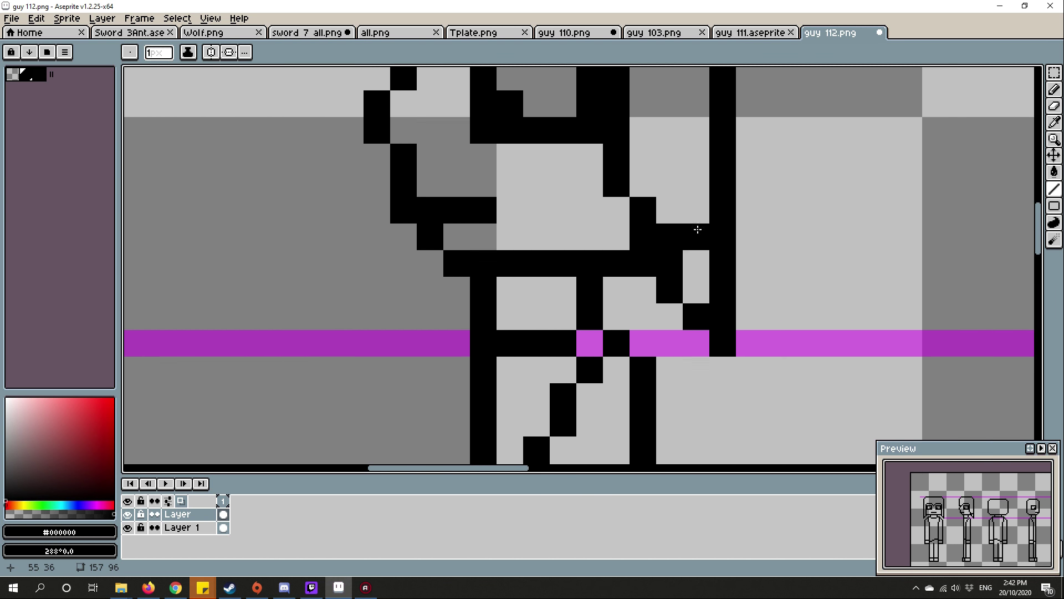
scroll(680, 306, "down", 3)
scroll(679, 306, "up", 1)
scroll(680, 305, "up", 1)
- Delete the stray pixels below the side-view figure's neck
key("m")
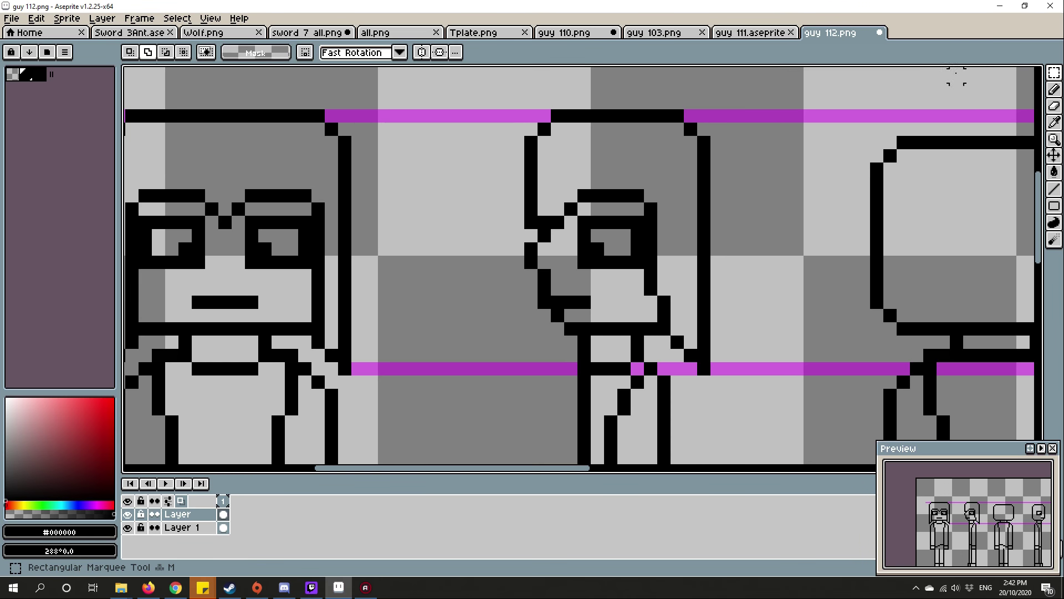
left_click_drag(691, 117, 676, 344)
key("Delete")
scroll(675, 345, "down", 2)
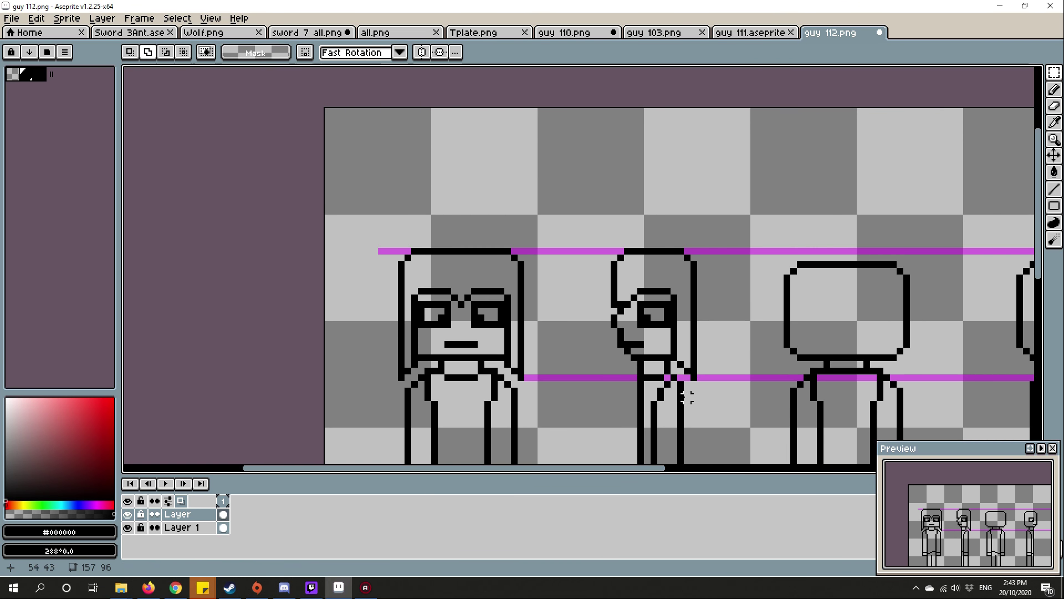
scroll(763, 282, "up", 2)
scroll(763, 283, "up", 1)
scroll(763, 283, "down", 1)
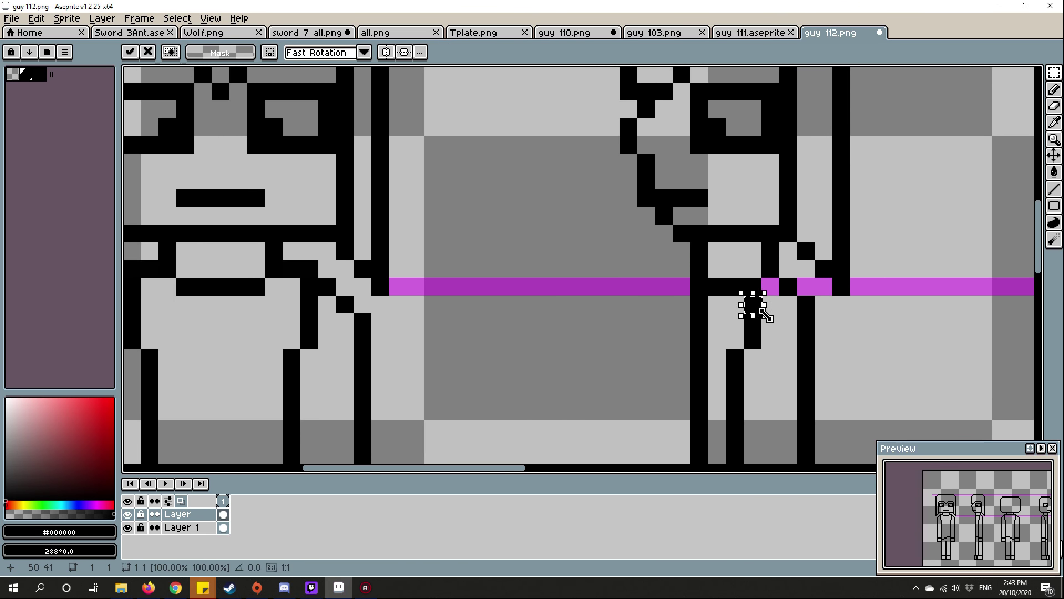
scroll(757, 319, "down", 2)
scroll(757, 319, "up", 3)
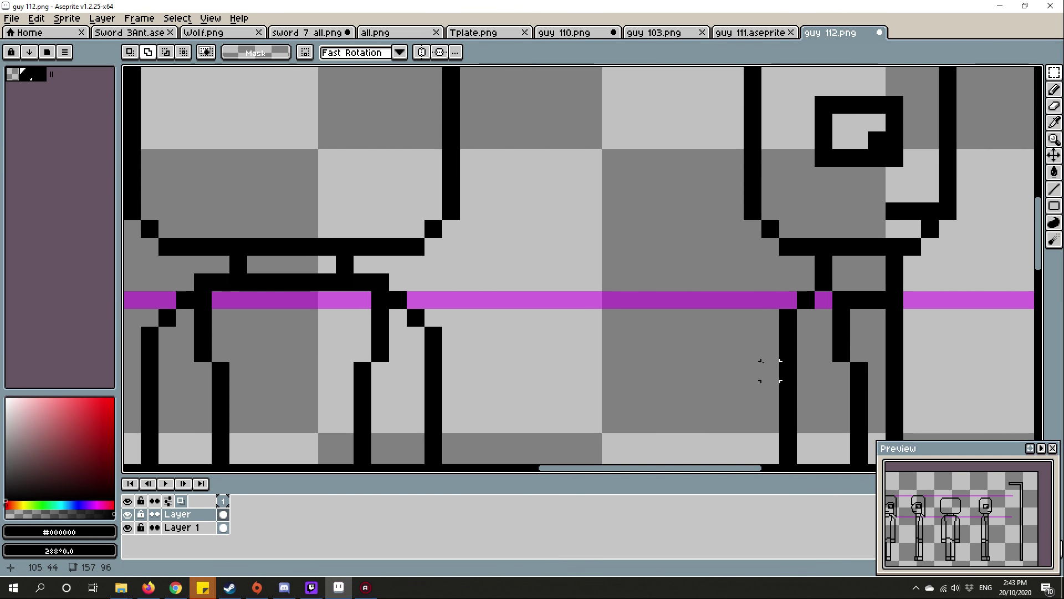
scroll(769, 370, "down", 3)
scroll(670, 319, "up", 2)
- Draw the top edge of the back-view head with the Line tool
key("l")
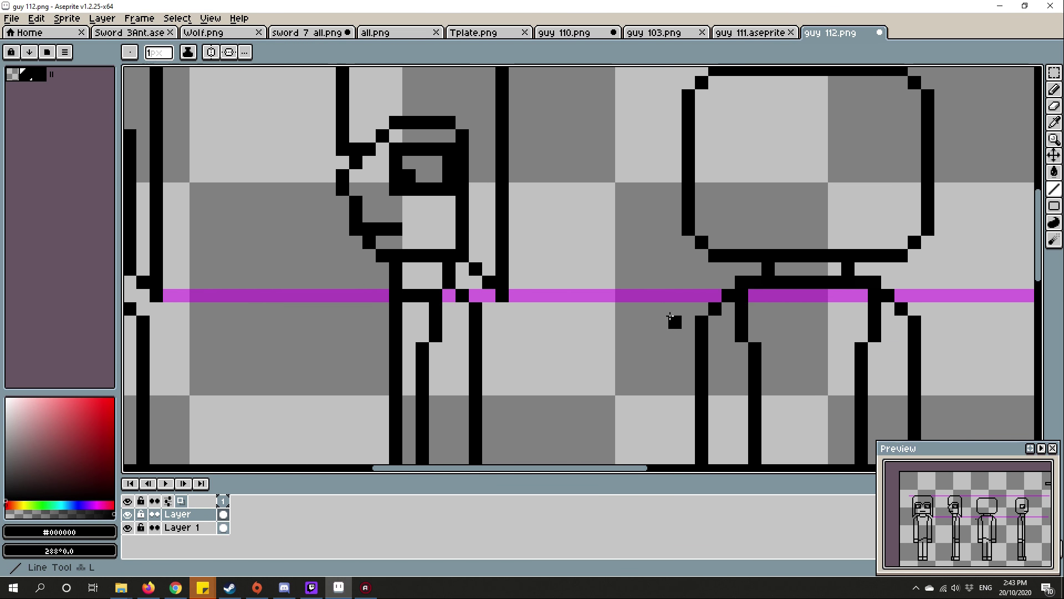
left_click_drag(670, 318, 617, 318)
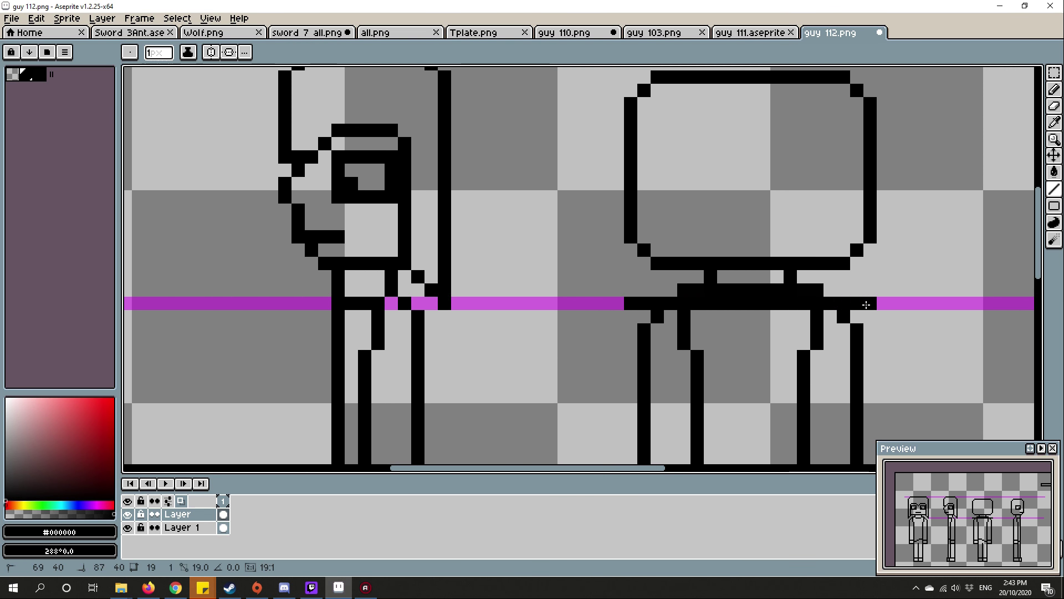
scroll(628, 304, "up", 1)
scroll(632, 307, "up", 3)
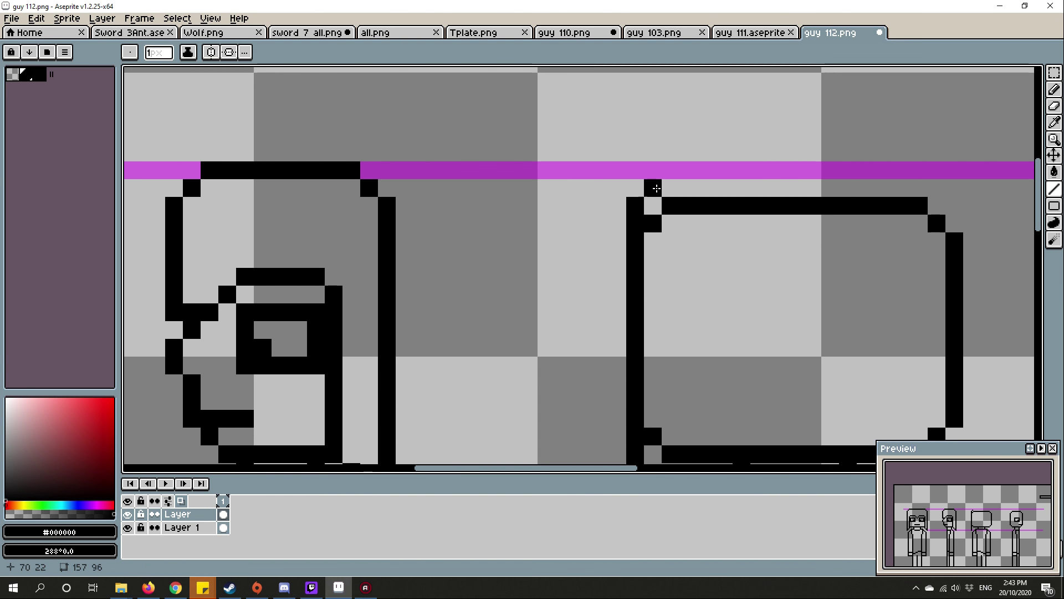
left_click_drag(656, 171, 712, 164)
scroll(708, 190, "down", 1)
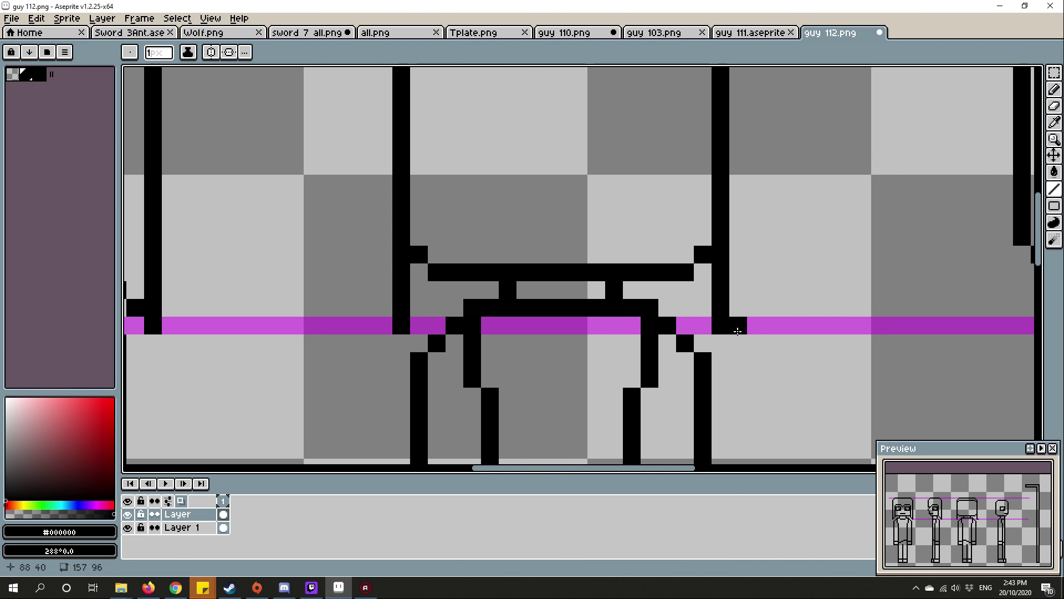
scroll(699, 317, "down", 2)
scroll(637, 308, "up", 2)
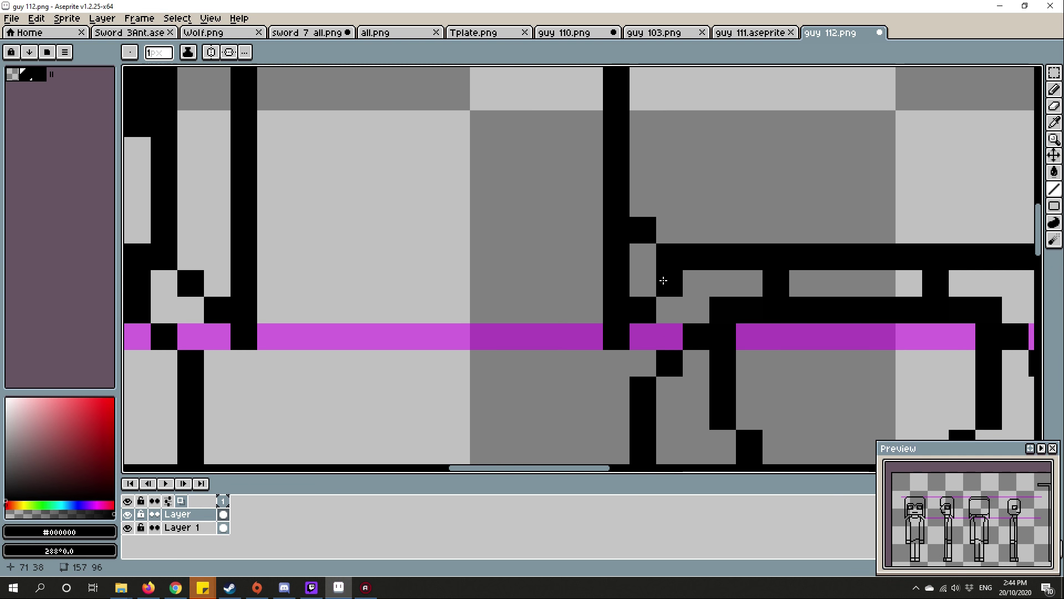
scroll(637, 308, "up", 1)
scroll(821, 274, "down", 3)
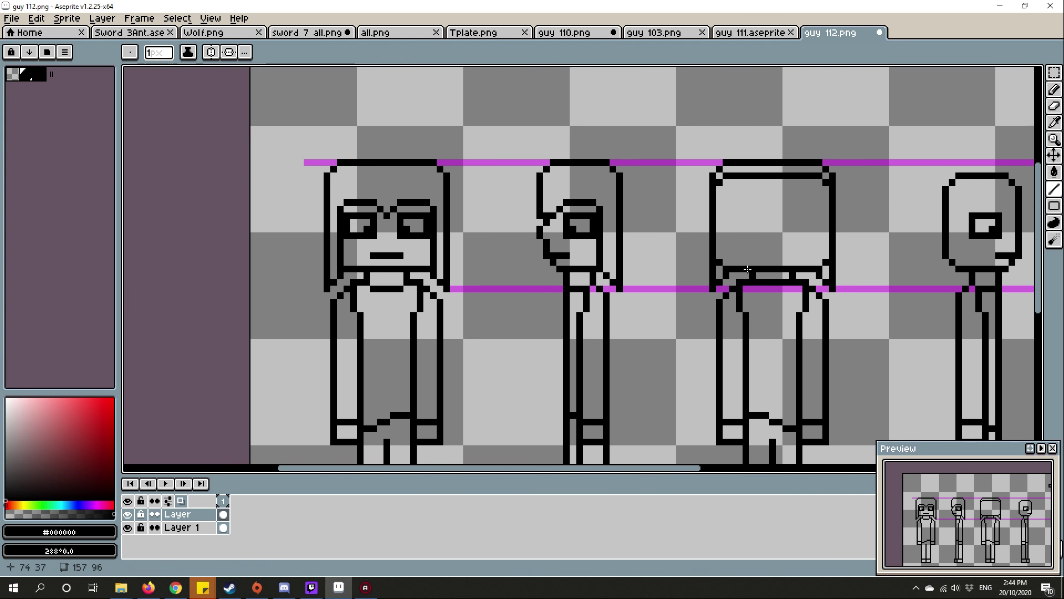
scroll(739, 264, "up", 3)
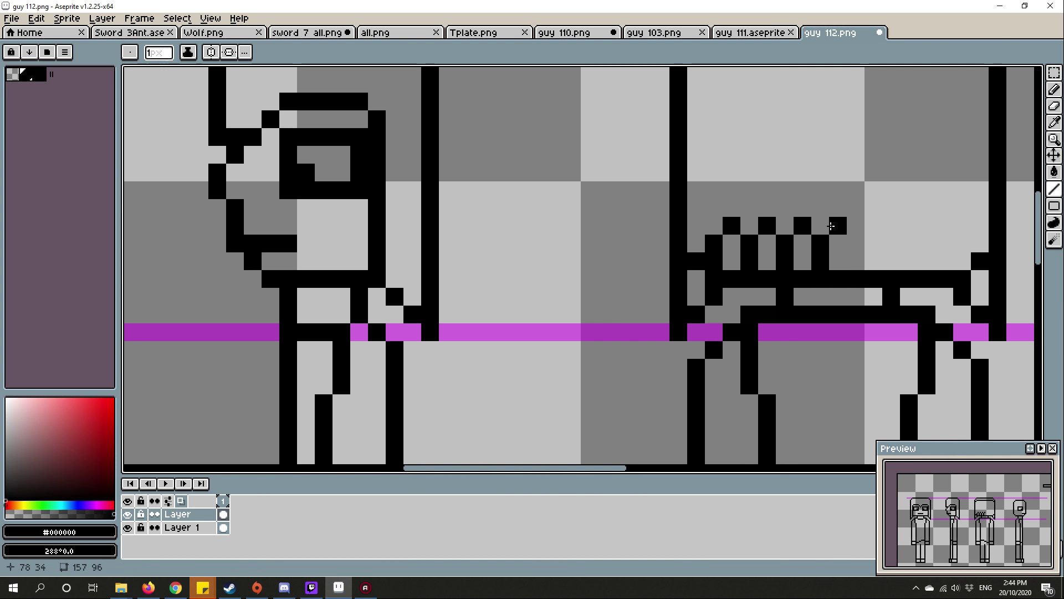
- Extend the jagged hair row to the back-view head's right edge and clean its pixels
left_click_drag(911, 229, 963, 249)
scroll(831, 250, "down", 3)
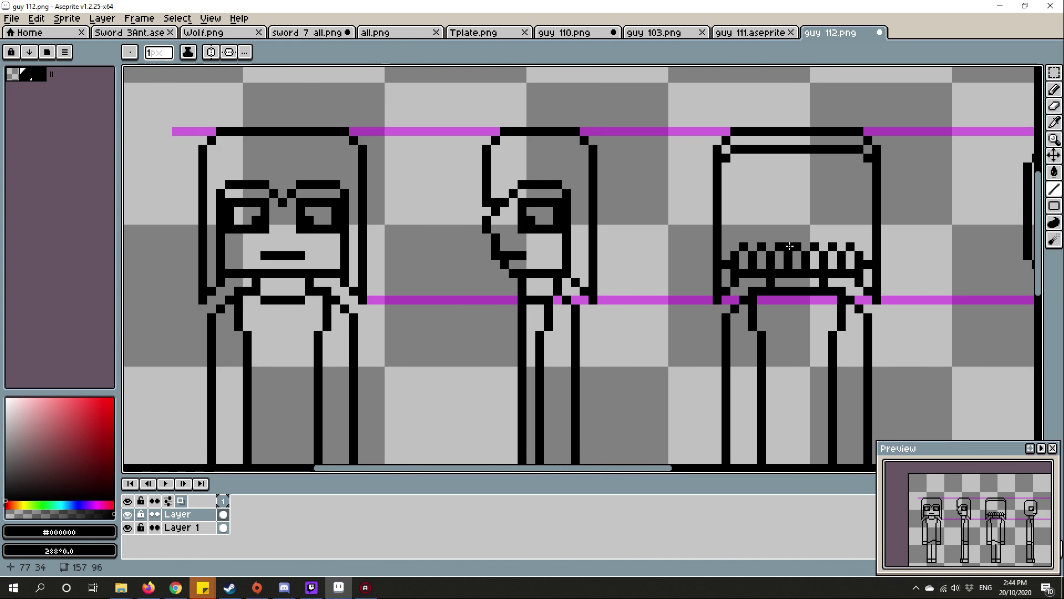
scroll(749, 167, "up", 3)
scroll(849, 235, "up", 1)
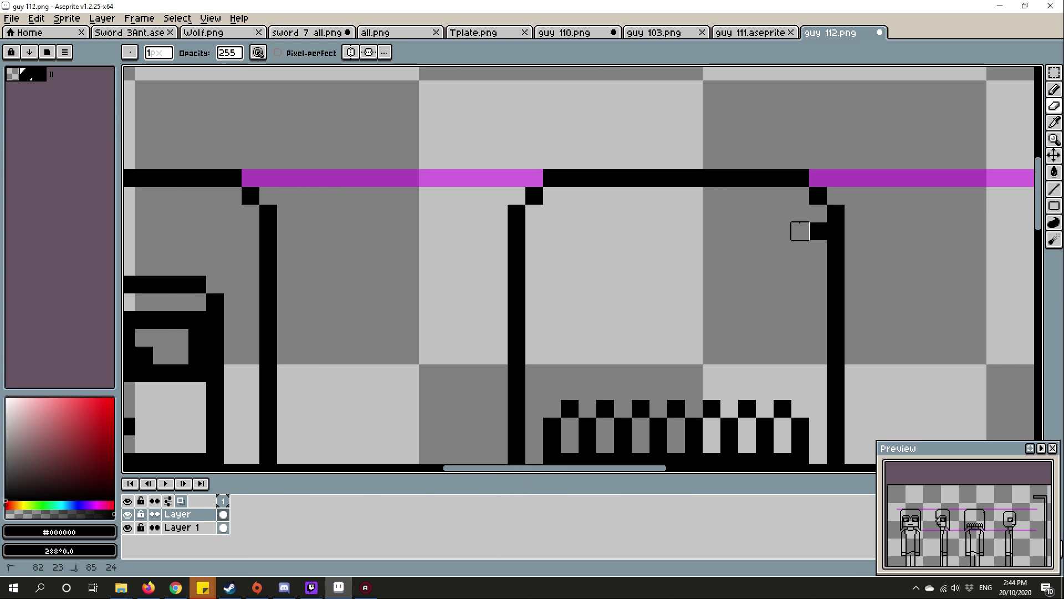
scroll(799, 232, "down", 3)
scroll(798, 275, "down", 1)
scroll(652, 254, "up", 4)
left_click_drag(652, 254, 831, 258)
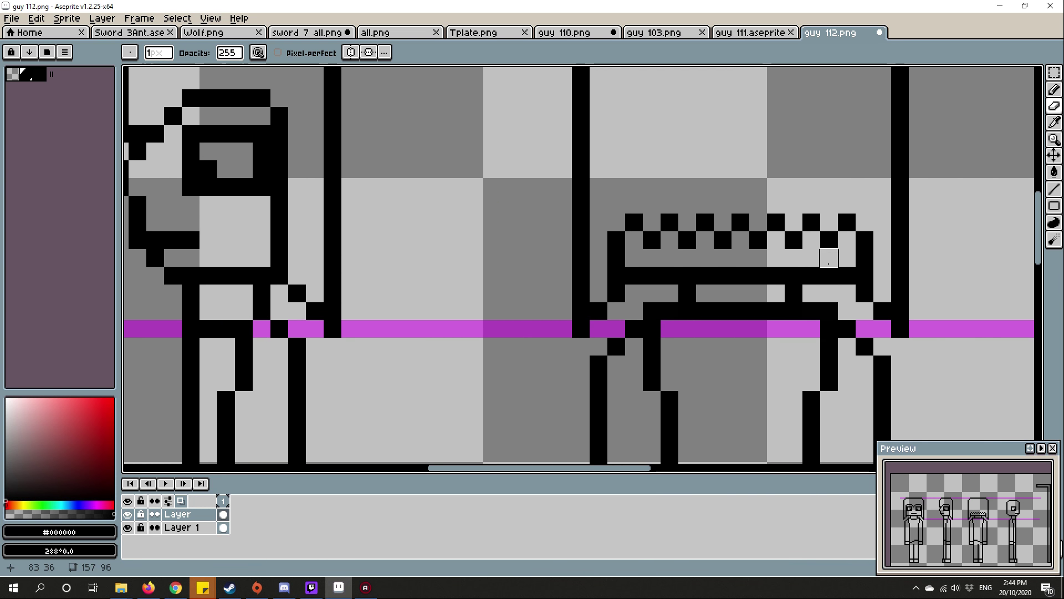
scroll(748, 258, "down", 3)
scroll(782, 282, "up", 3)
scroll(782, 295, "down", 1)
scroll(648, 310, "down", 1)
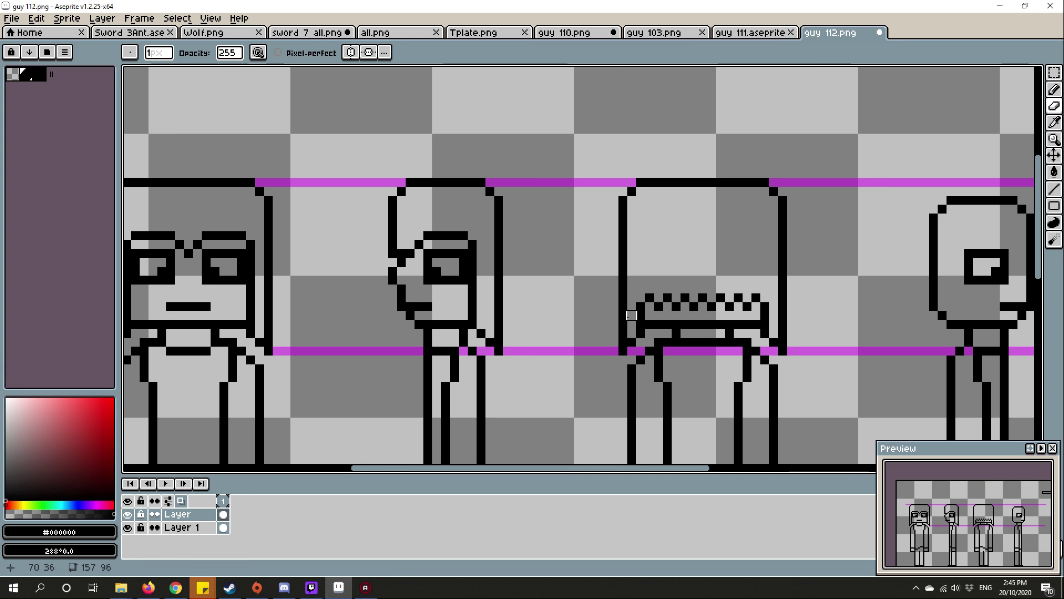
scroll(632, 316, "down", 1)
scroll(723, 284, "down", 1)
scroll(496, 287, "up", 1)
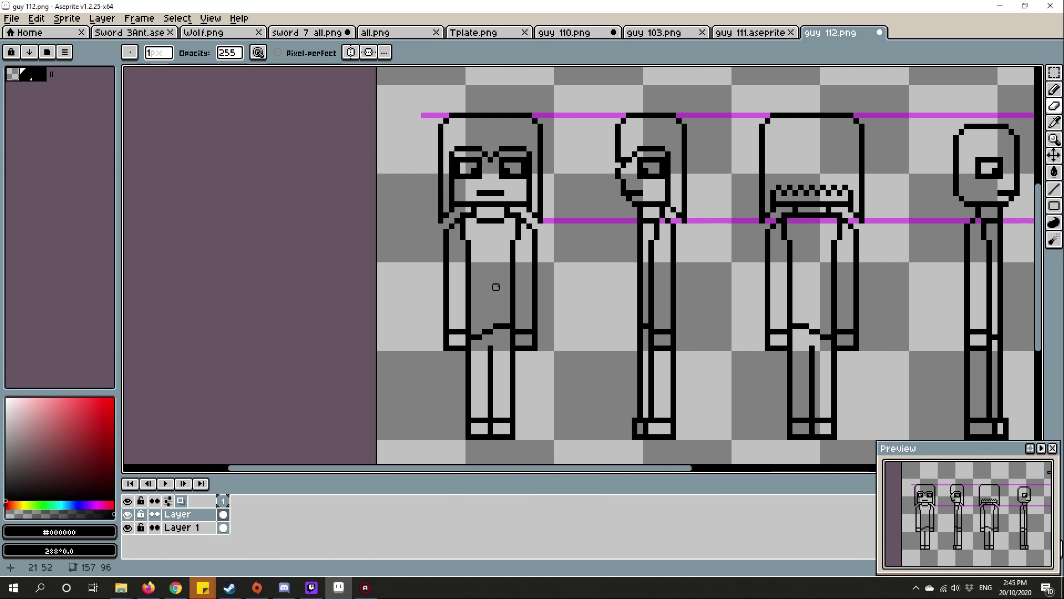
left_click_drag(682, 287, 496, 287)
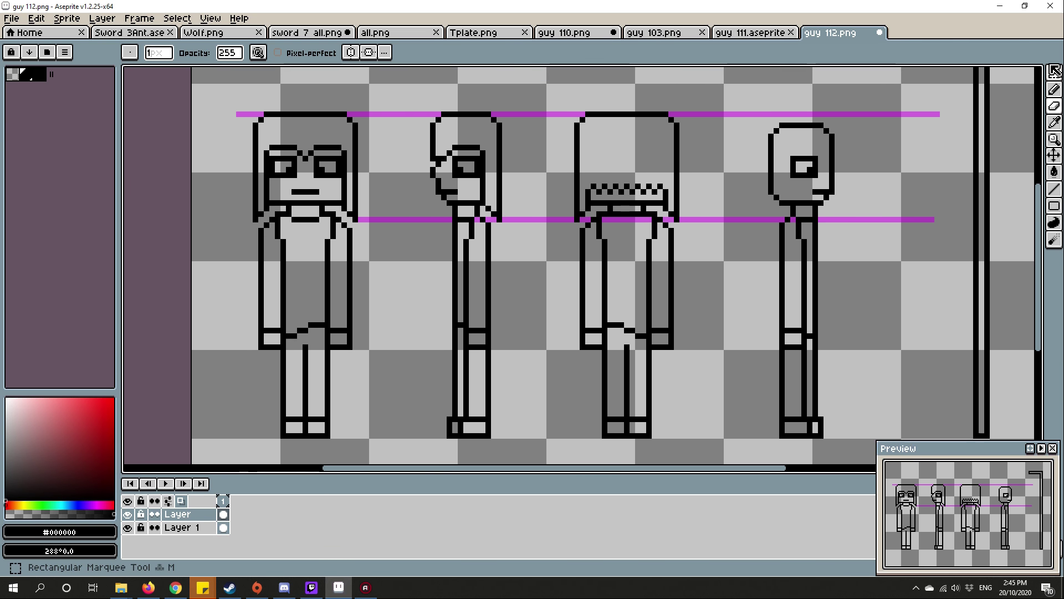
scroll(582, 249, "up", 1)
- Copy the side-view figure and place a mirrored duplicate over the fourth figure
left_click_drag(464, 105, 599, 311)
left_click(68, 19)
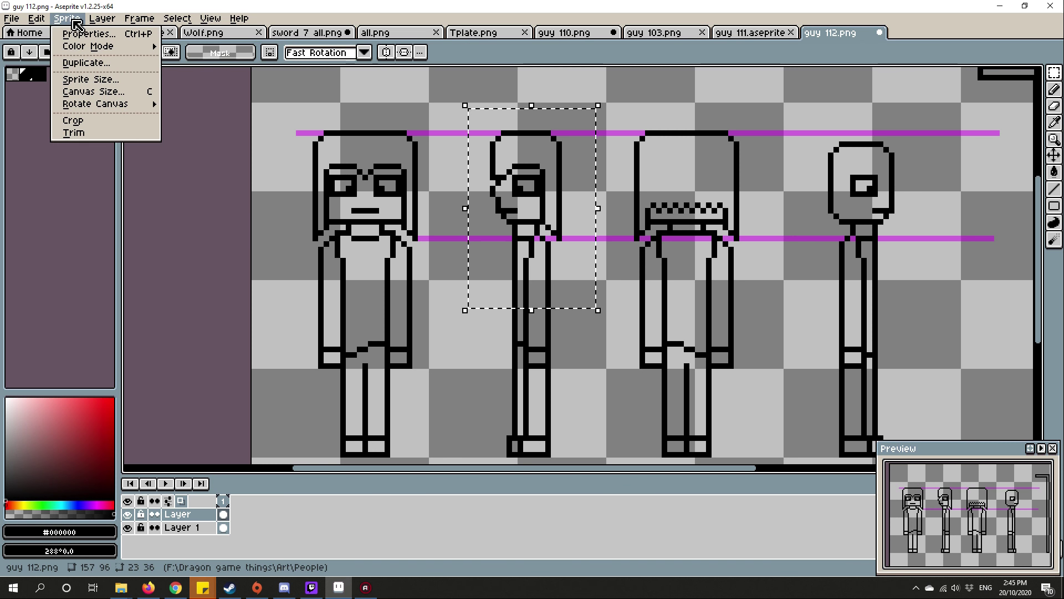
left_click(50, 49)
key("ctrl+v")
mouse_move(358, 208)
left_mouse_down()
mouse_move(680, 198)
mouse_move(748, 209)
left_mouse_up()
left_click(500, 125)
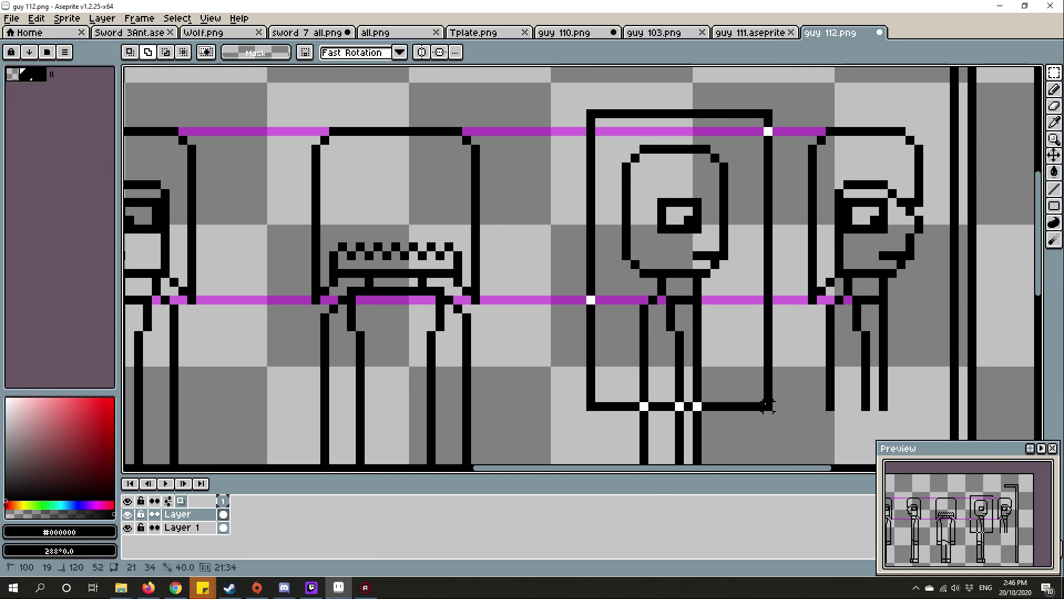
scroll(733, 201, "up", 2)
left_click_drag(832, 250, 723, 274)
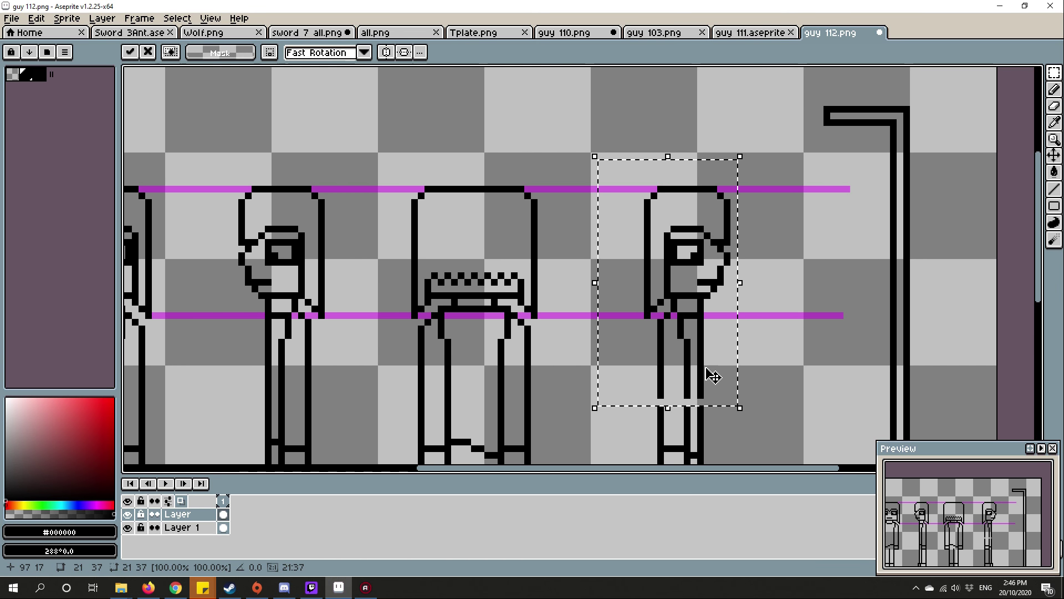
left_click(582, 375)
scroll(659, 300, "up", 2)
- Fill a gap in the leg outline and touch up torso pixels
left_click(702, 314)
scroll(659, 300, "down", 3)
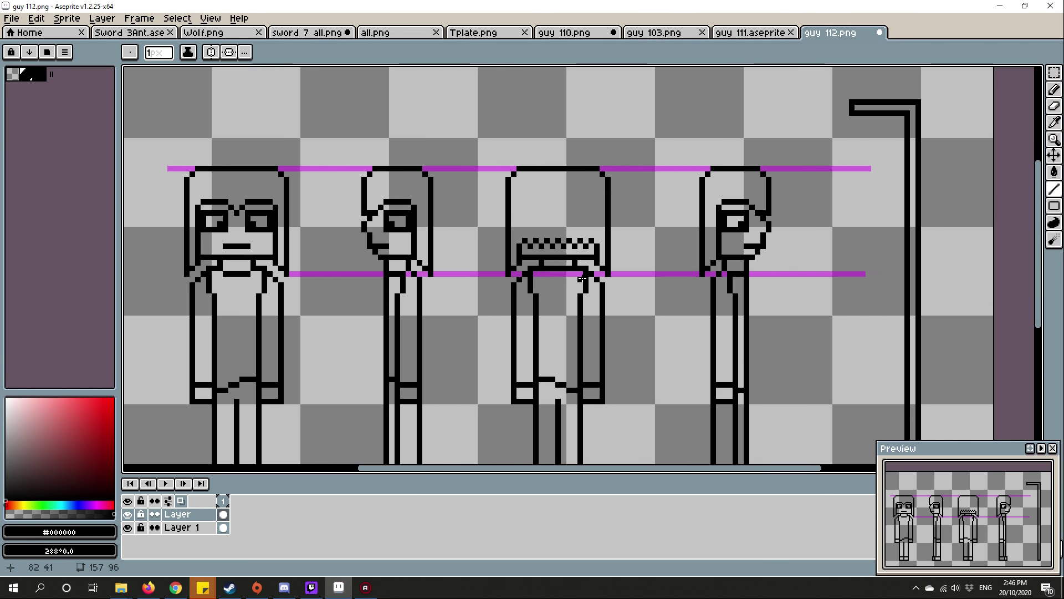
scroll(636, 290, "down", 1)
scroll(582, 275, "up", 4)
scroll(333, 249, "down", 2)
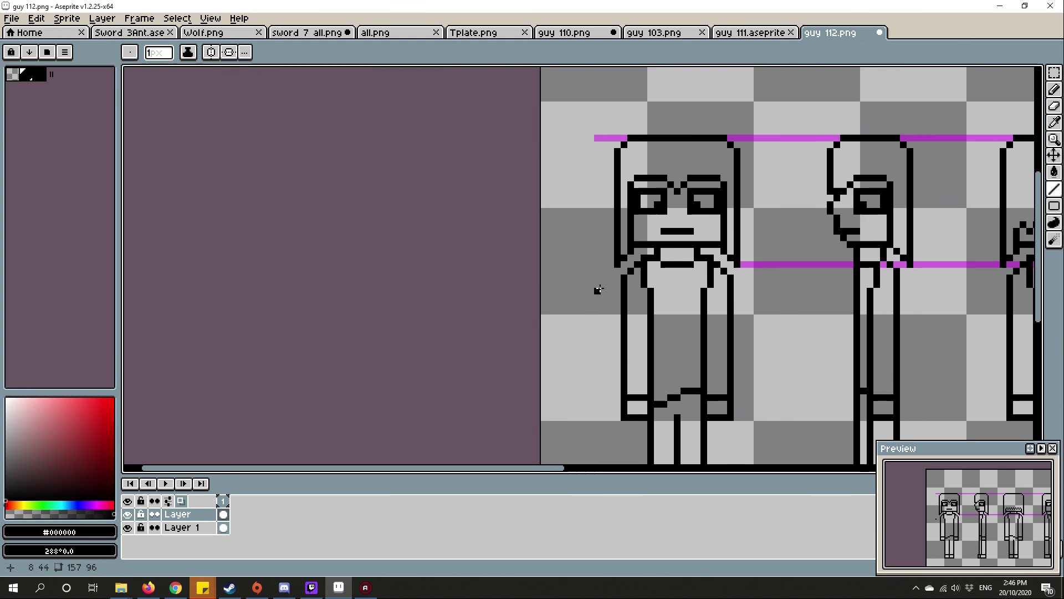
scroll(693, 266, "up", 3)
left_click(698, 256)
scroll(697, 256, "down", 4)
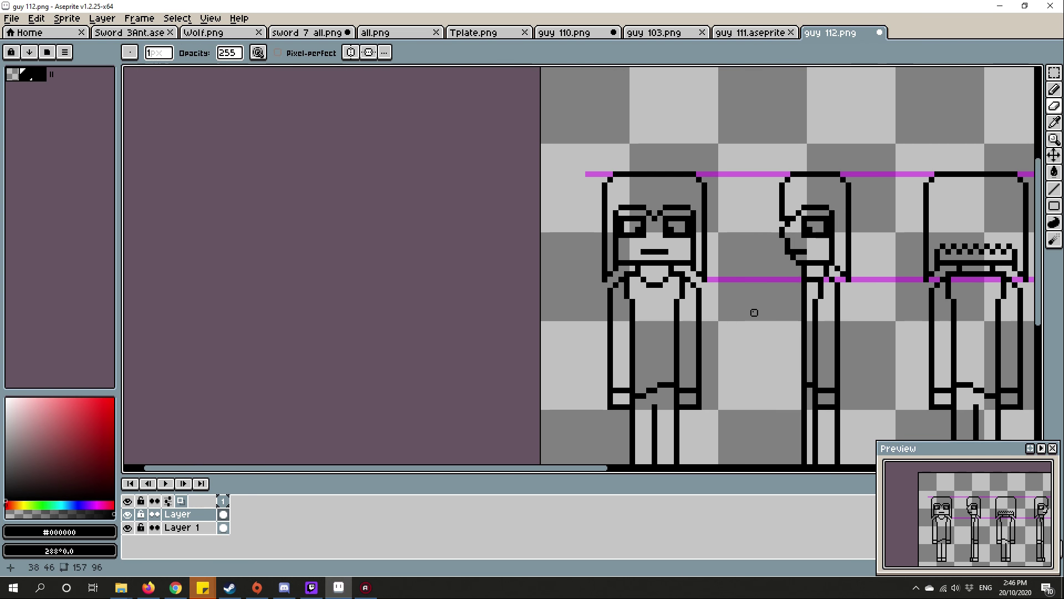
scroll(632, 274, "up", 5)
left_click(630, 278)
scroll(630, 278, "down", 4)
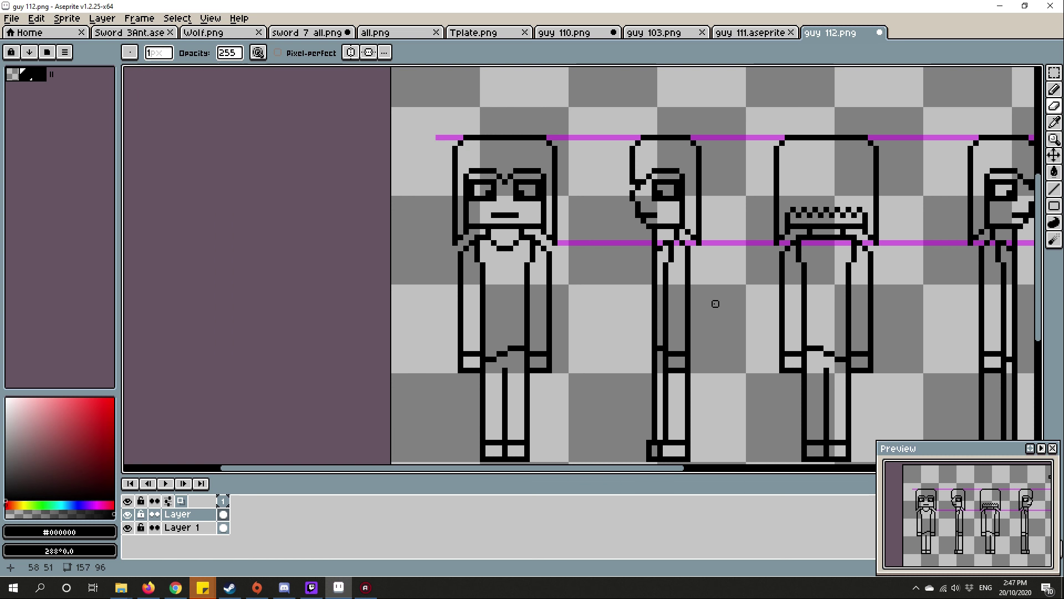
scroll(715, 303, "down", 1)
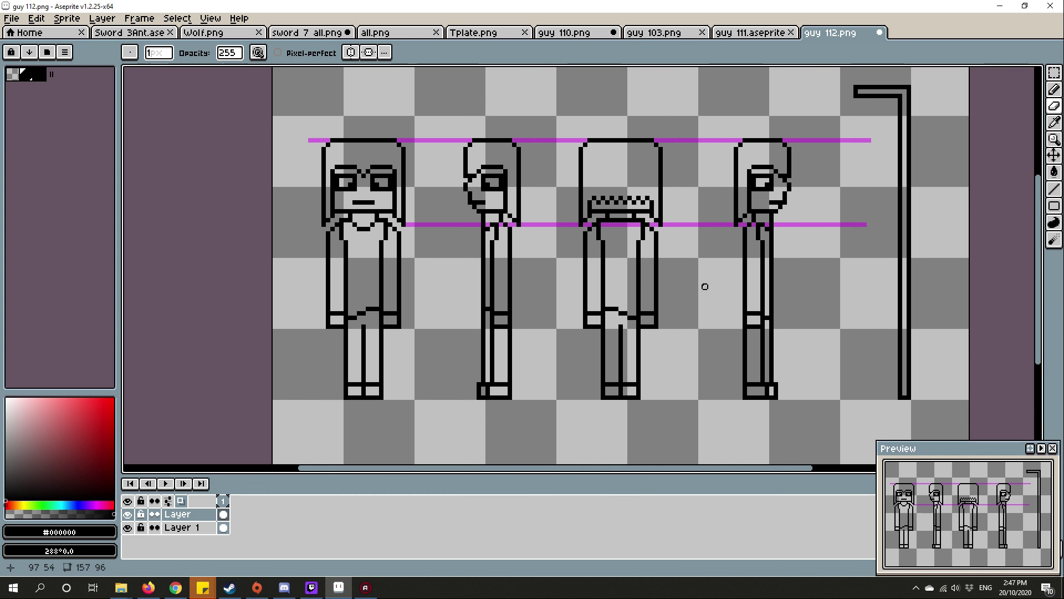
scroll(500, 333, "up", 1)
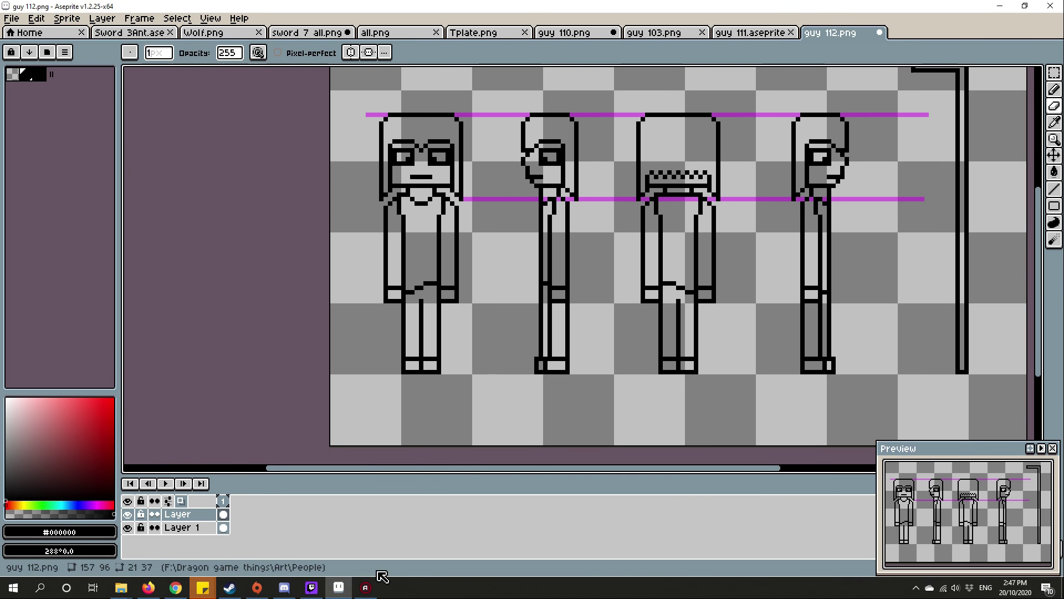
scroll(524, 366, "up", 2)
scroll(554, 346, "up", 2)
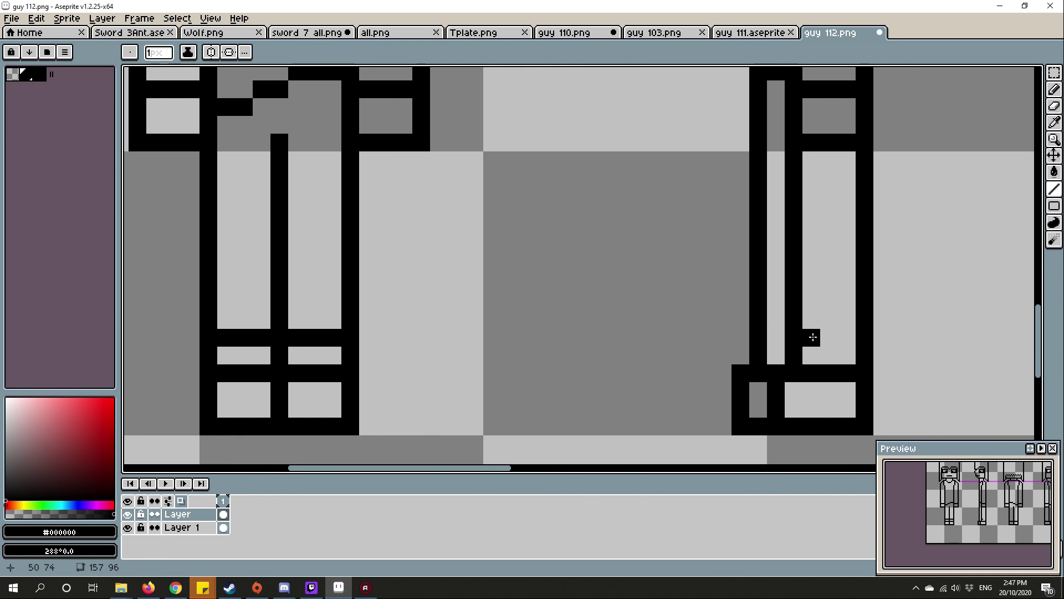
- Touch up pixels on the figure's leg outline
left_click(813, 336)
scroll(813, 336, "down", 2)
scroll(636, 379, "up", 2)
scroll(636, 379, "down", 4)
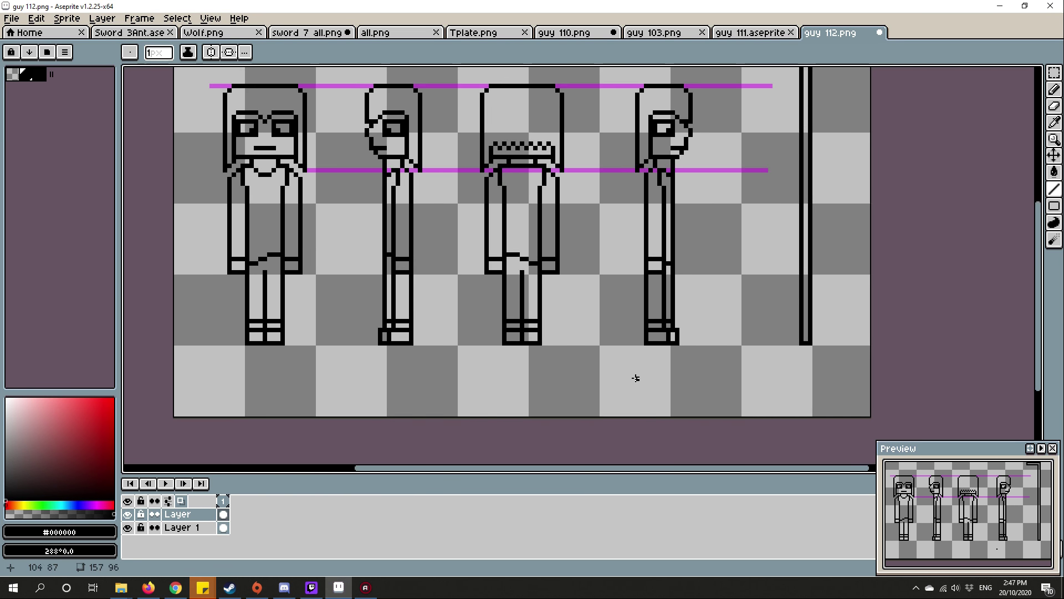
scroll(636, 379, "up", 2)
scroll(636, 379, "up", 2)
scroll(665, 291, "up", 2)
scroll(714, 223, "up", 1)
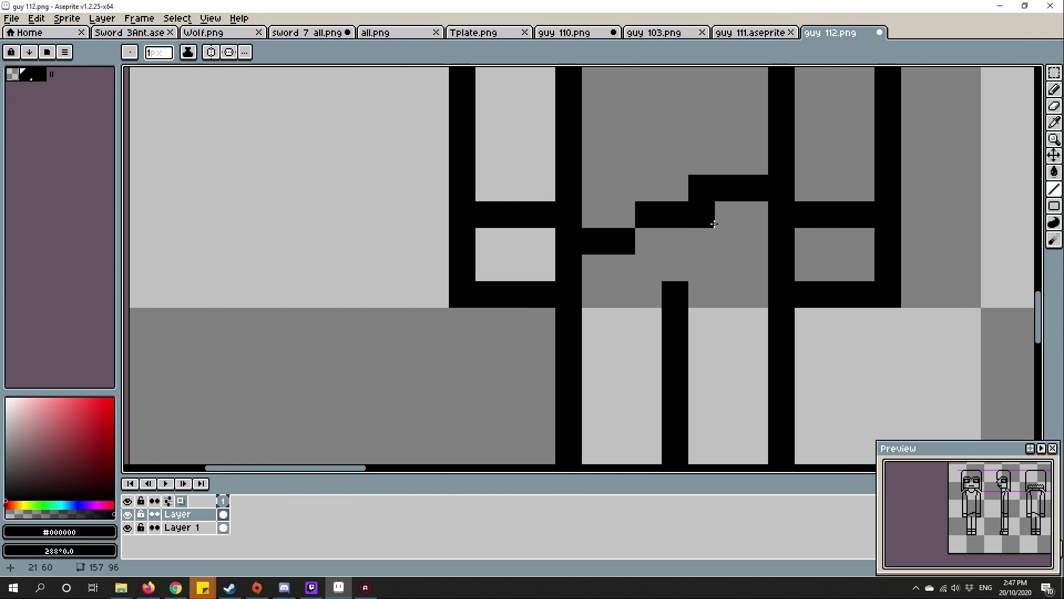
left_click(729, 267)
scroll(722, 266, "down", 4)
scroll(723, 283, "up", 2)
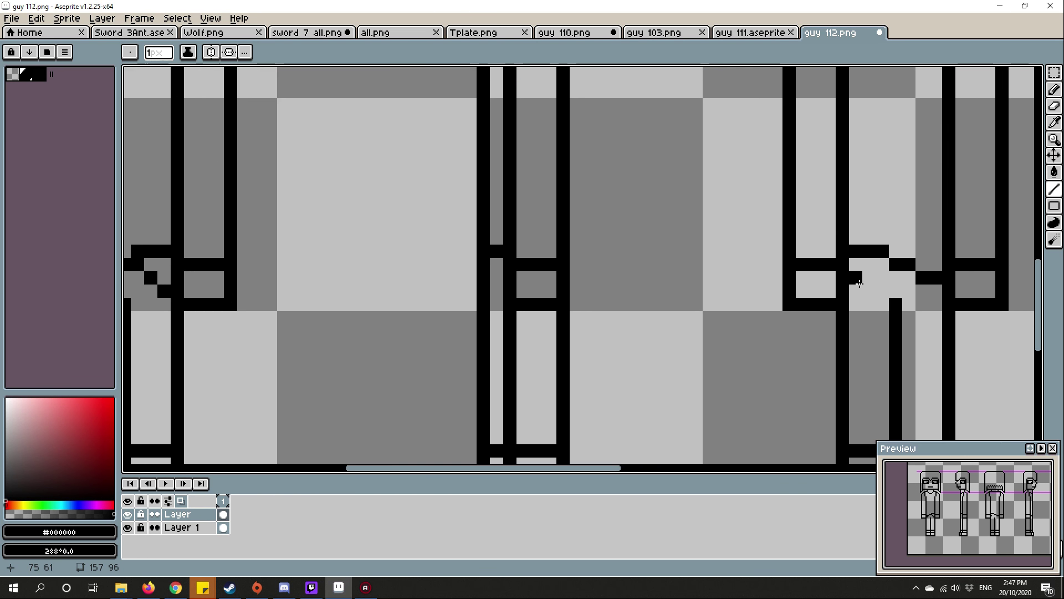
scroll(720, 300, "down", 2)
scroll(721, 300, "down", 1)
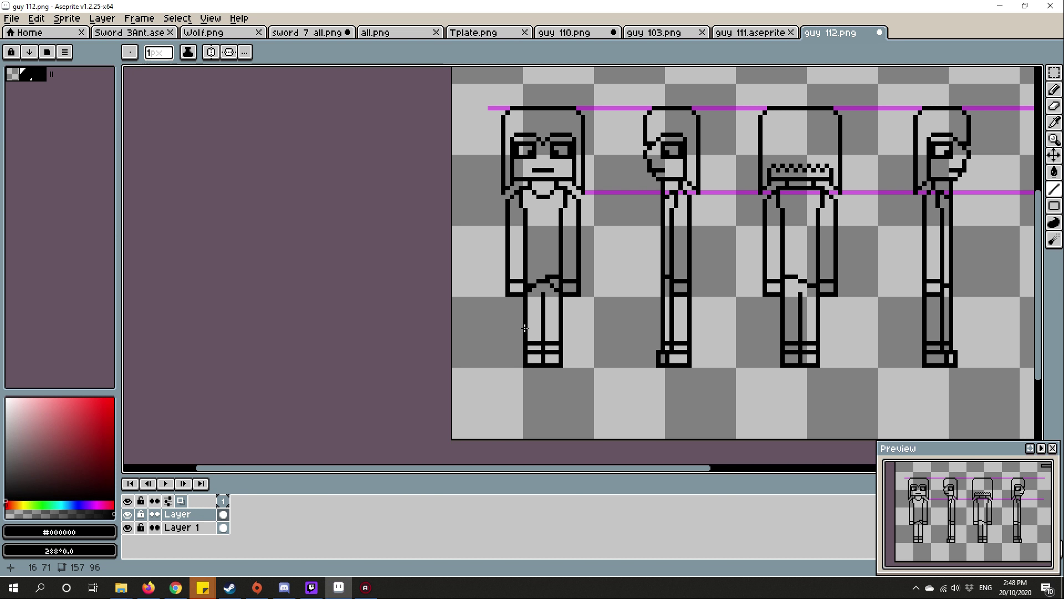
scroll(526, 329, "up", 3)
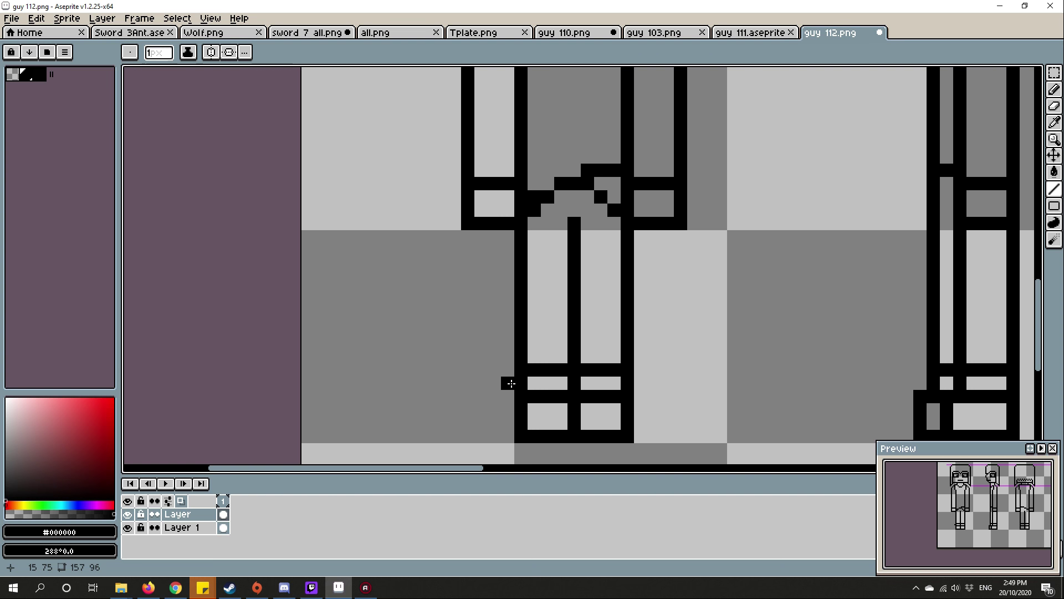
scroll(510, 383, "down", 1)
scroll(587, 262, "down", 1)
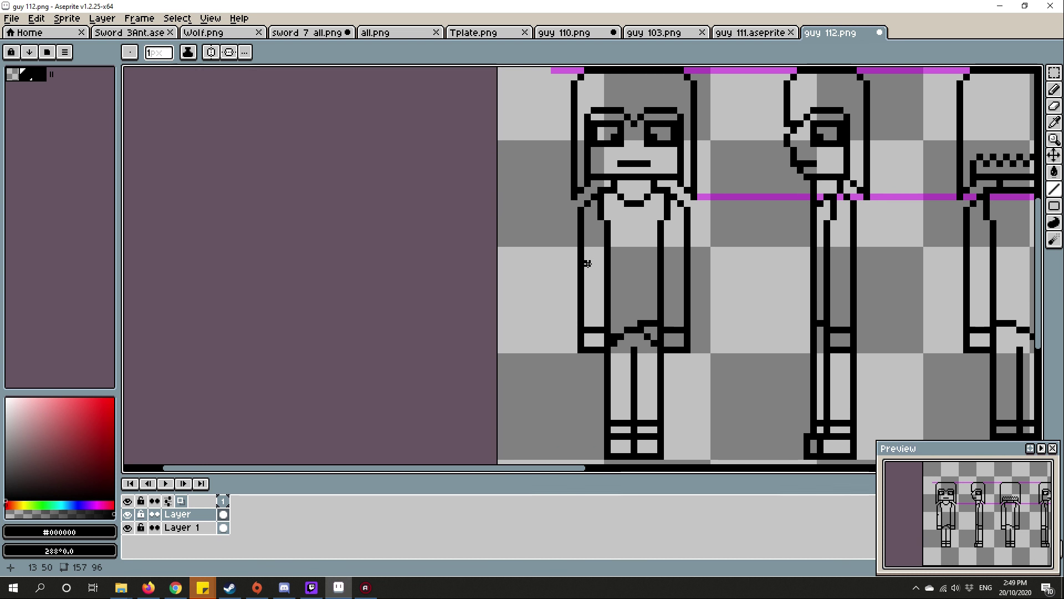
scroll(572, 263, "up", 1)
scroll(625, 250, "up", 1)
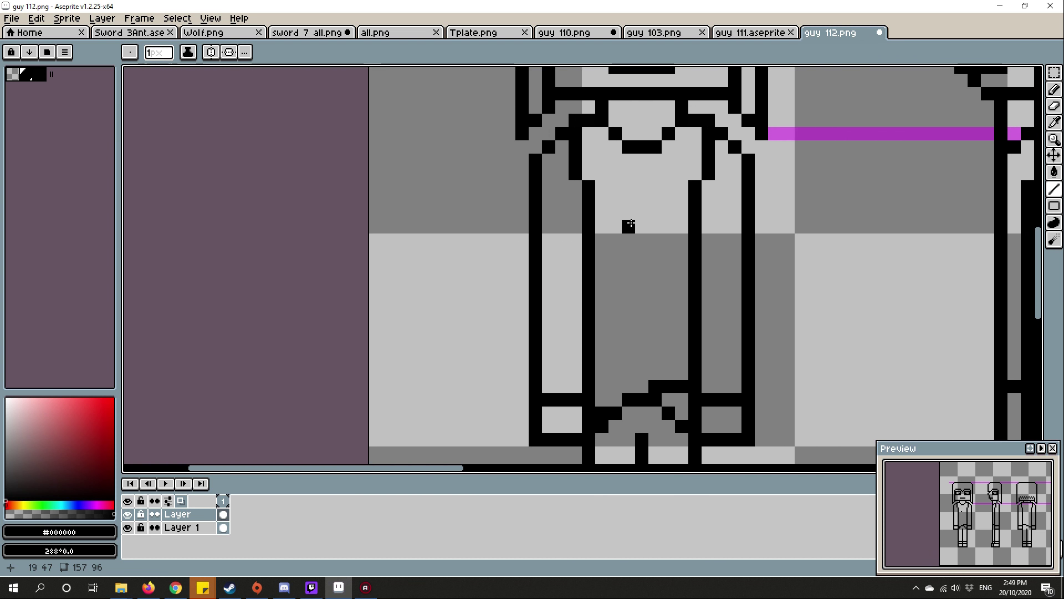
scroll(632, 234, "down", 1)
scroll(664, 225, "down", 1)
scroll(664, 224, "down", 1)
scroll(632, 225, "down", 1)
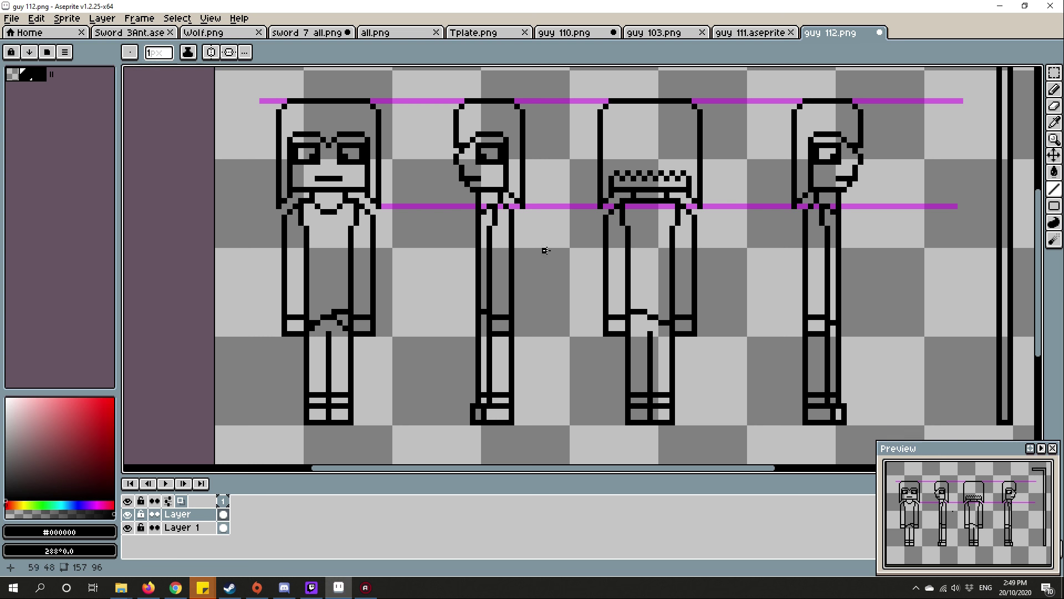
scroll(543, 252, "up", 1)
scroll(583, 216, "up", 1)
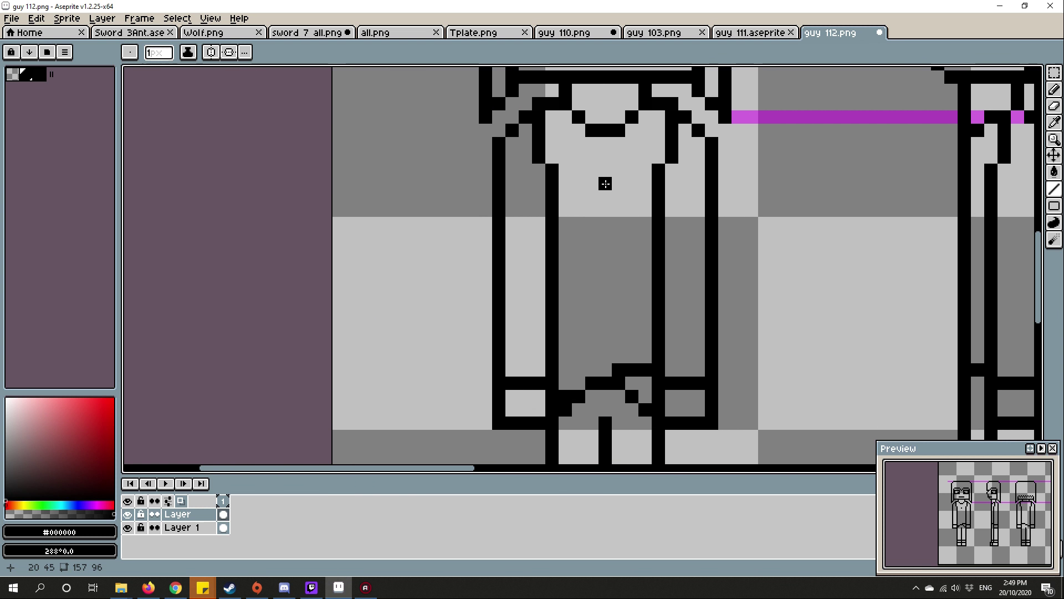
scroll(606, 183, "down", 1)
scroll(599, 191, "down", 1)
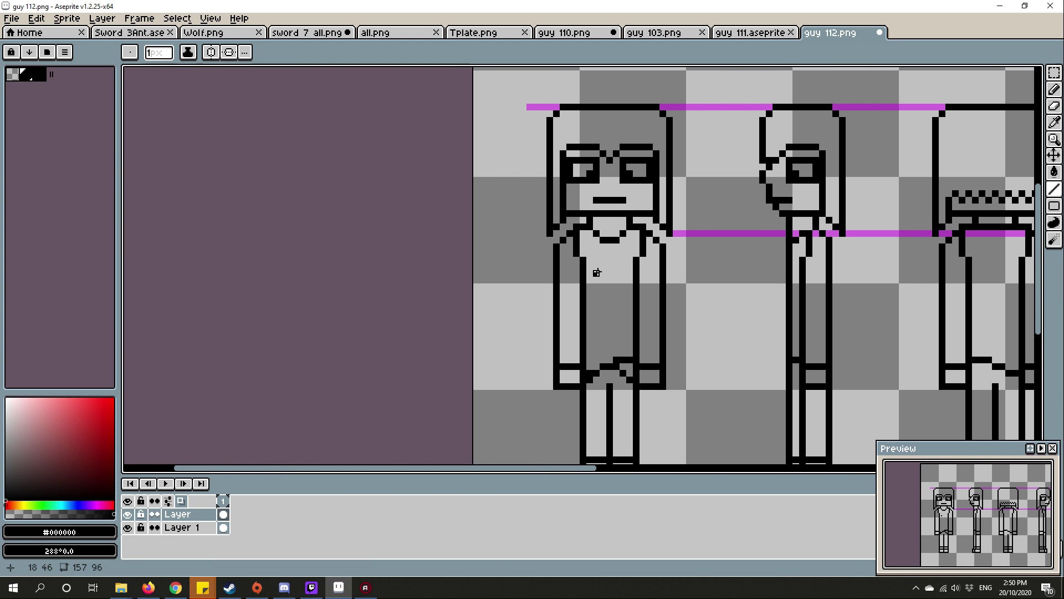
scroll(541, 233, "up", 3)
- Paint red horizontal stripes down the front shirt and add red pixels to the side view
left_click(99, 416)
scroll(557, 297, "up", 1)
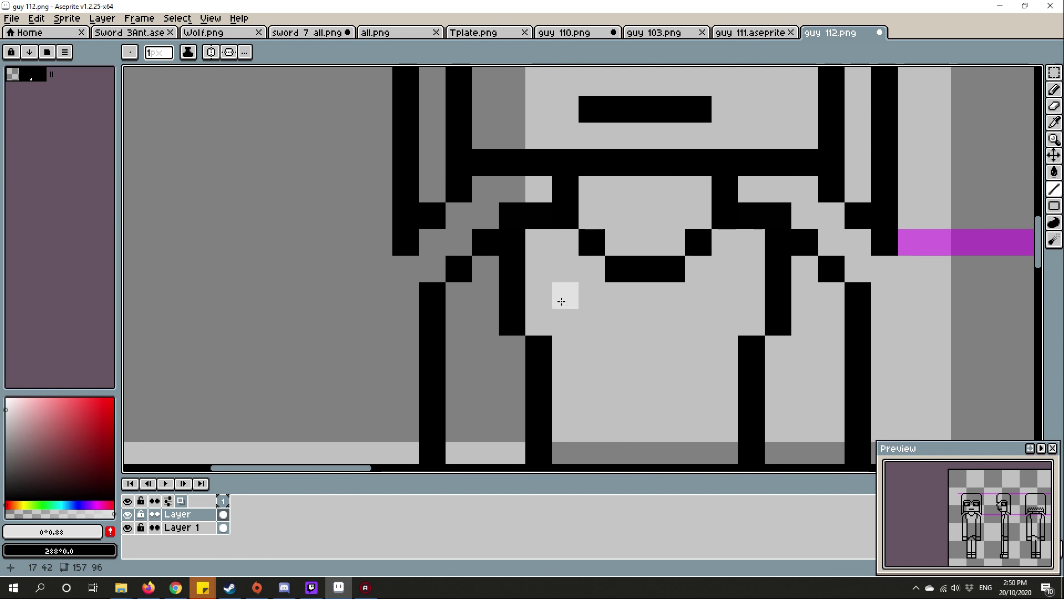
scroll(499, 316, "up", 1)
left_click_drag(516, 266, 681, 266)
scroll(582, 267, "down", 2)
left_click(315, 337)
scroll(582, 275, "down", 1)
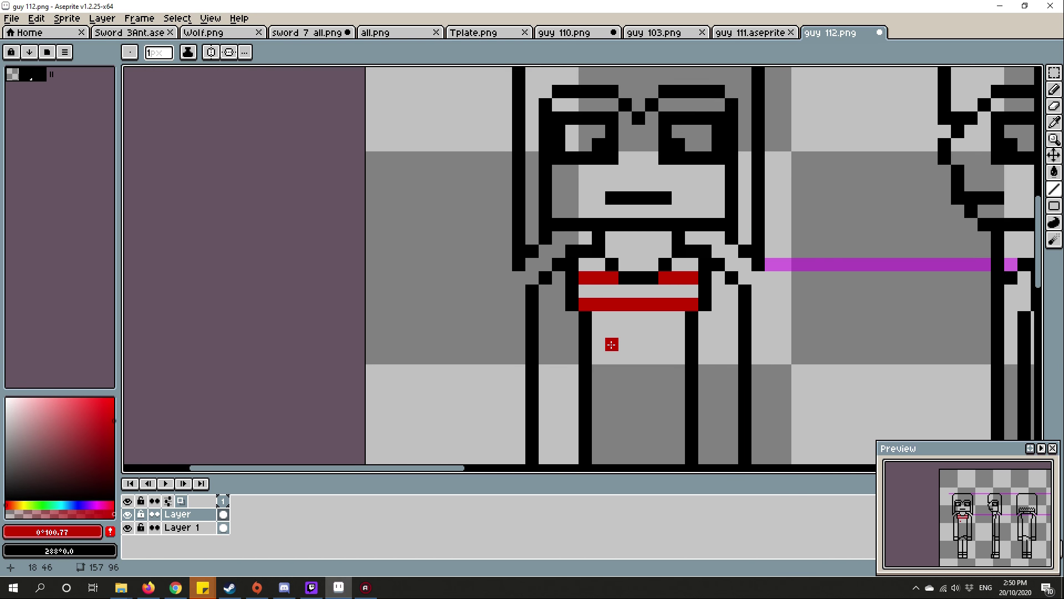
scroll(613, 274, "up", 3)
left_click_drag(613, 275, 765, 292)
scroll(681, 283, "down", 1)
left_click_drag(582, 266, 690, 274)
left_click_drag(582, 316, 690, 325)
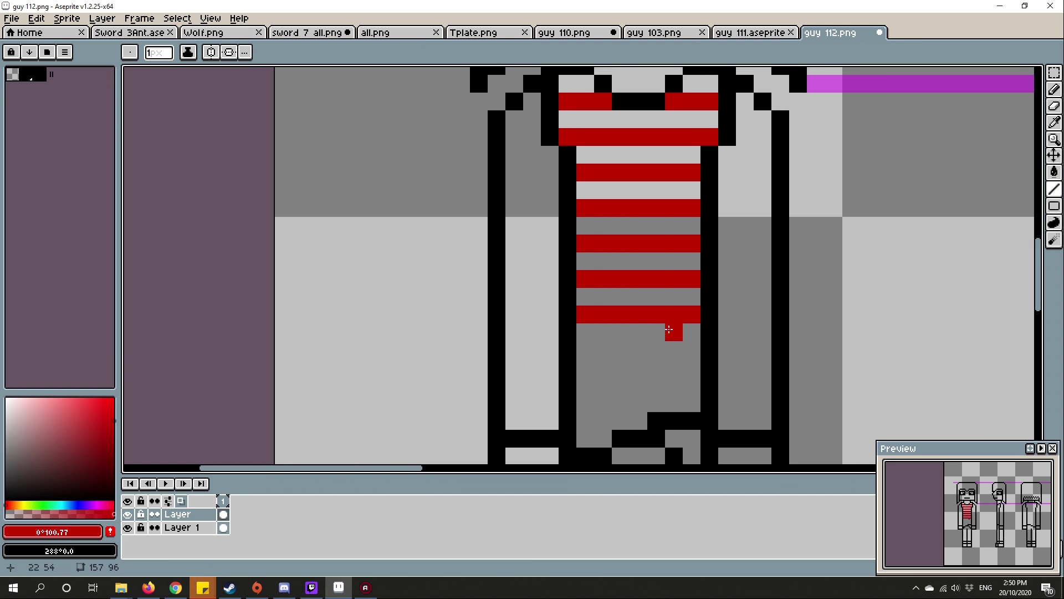
left_click_drag(583, 349, 690, 353)
left_click_drag(632, 367, 633, 372)
scroll(632, 372, "down", 1)
scroll(632, 366, "down", 3)
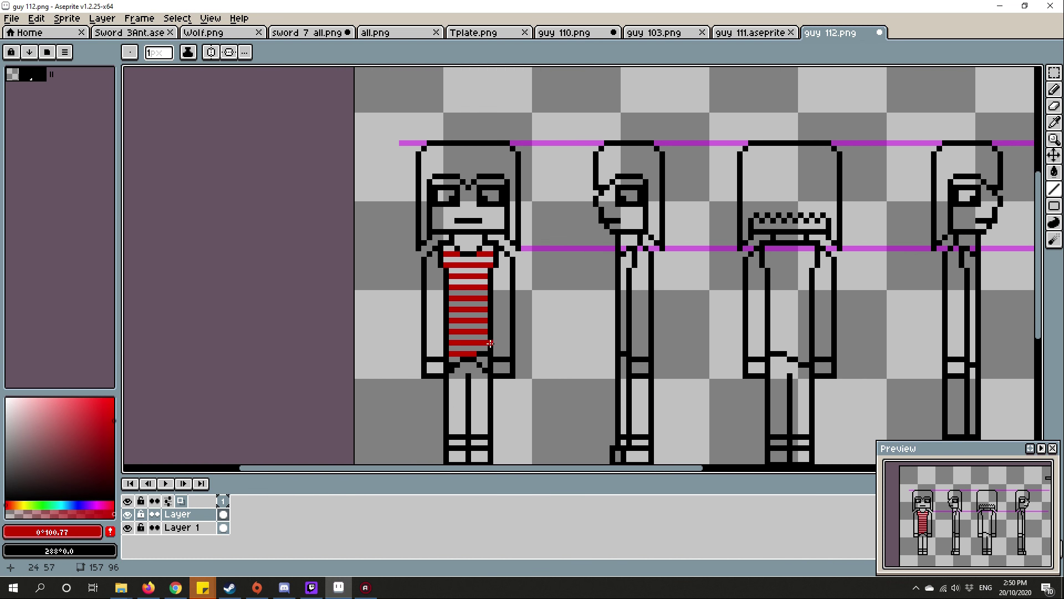
scroll(740, 294, "up", 3)
scroll(741, 293, "up", 1)
scroll(748, 283, "down", 2)
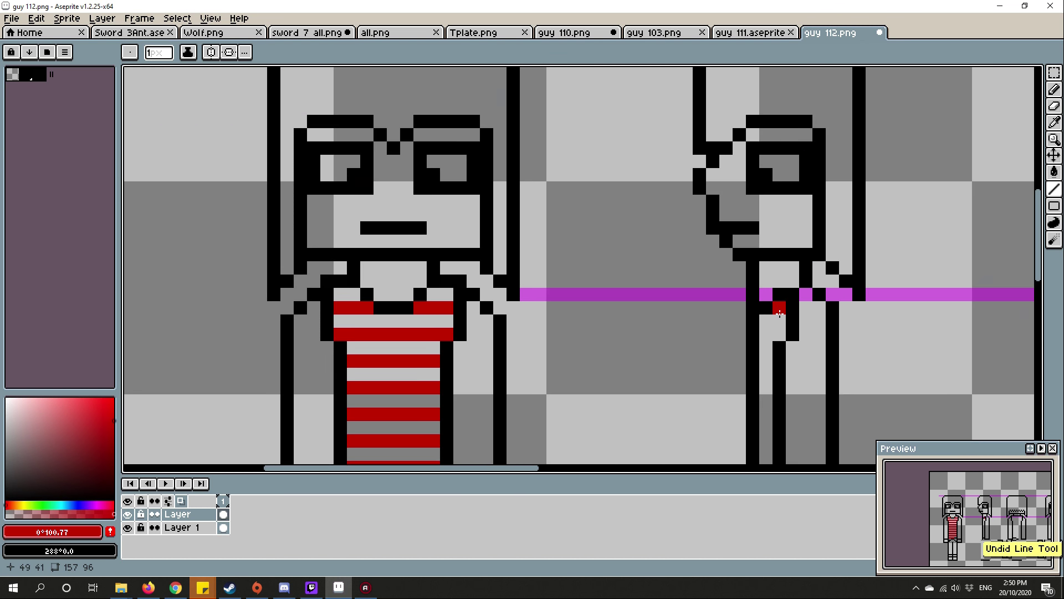
scroll(777, 306, "up", 2)
scroll(777, 307, "down", 3)
scroll(632, 316, "up", 3)
scroll(632, 291, "down", 3)
scroll(569, 312, "up", 3)
left_click(658, 275)
scroll(657, 249, "up", 2)
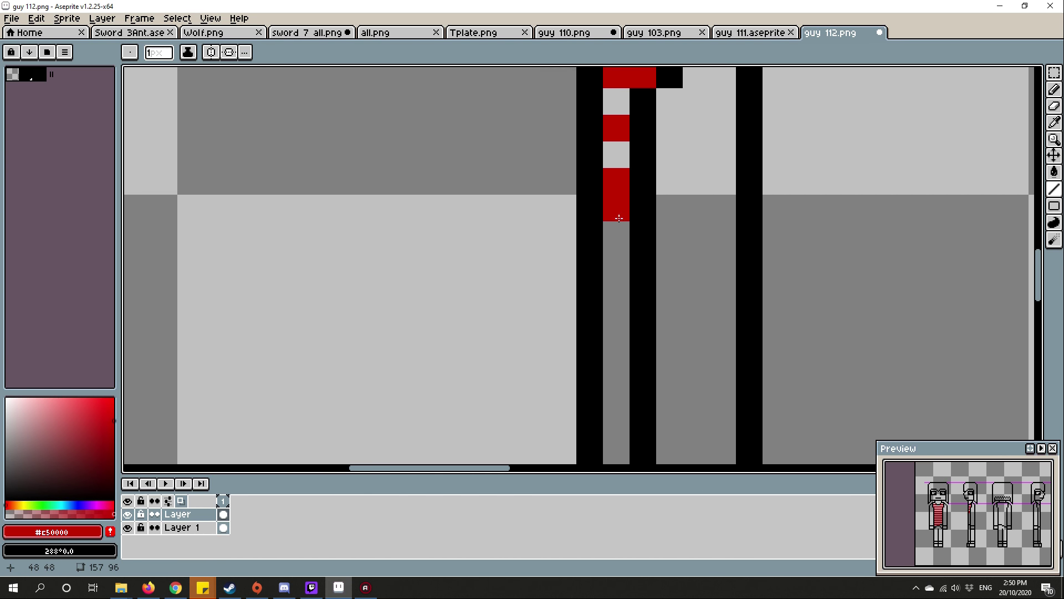
left_click(600, 224)
scroll(695, 323, "down", 4)
- Copy the front view's stripes onto the back view's torso and recentre the canvas
key("m")
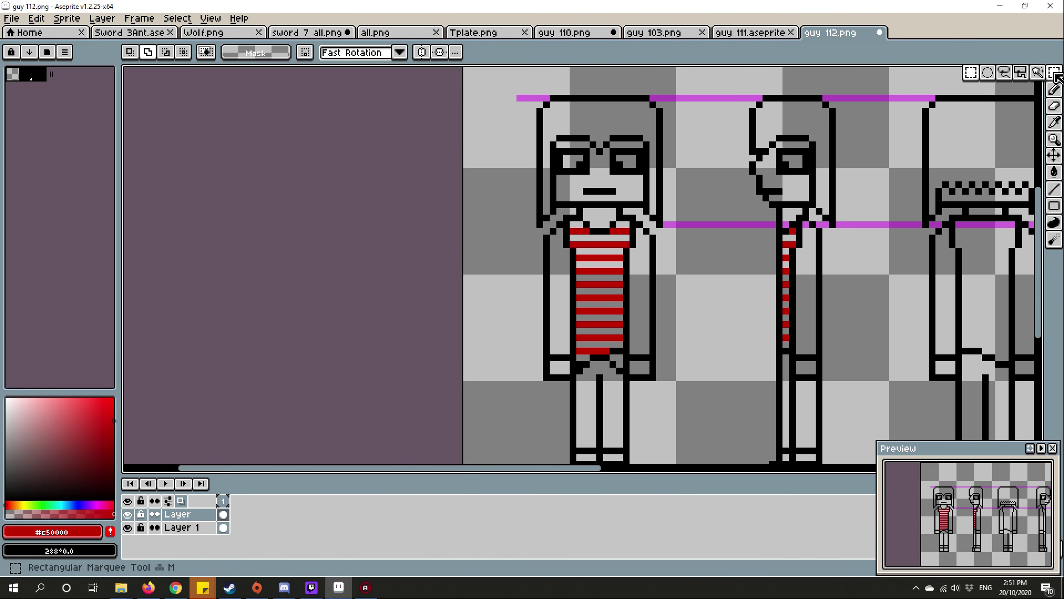
scroll(415, 249, "up", 4)
scroll(532, 249, "up", 2)
left_click_drag(439, 456, 691, 240)
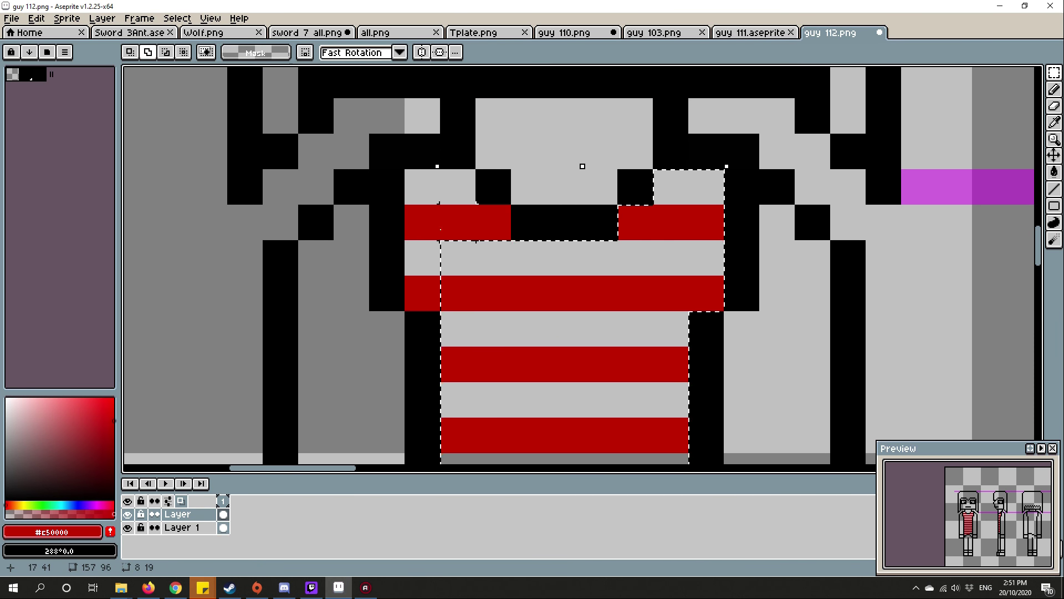
key("ctrl+c")
scroll(583, 208, "down", 4)
key("ctrl+v")
left_click_drag(416, 307, 686, 304)
key("ctrl+d")
scroll(685, 304, "up", 3)
key("b")
scroll(583, 249, "up", 3)
scroll(450, 304, "down", 6)
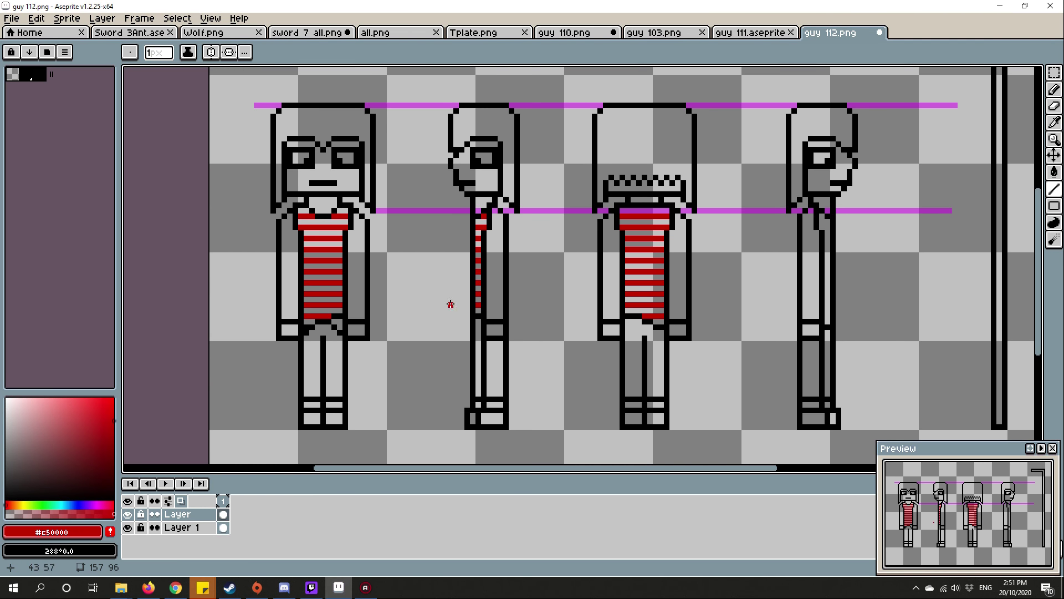
left_click_drag(450, 305, 599, 267)
scroll(581, 272, "up", 3)
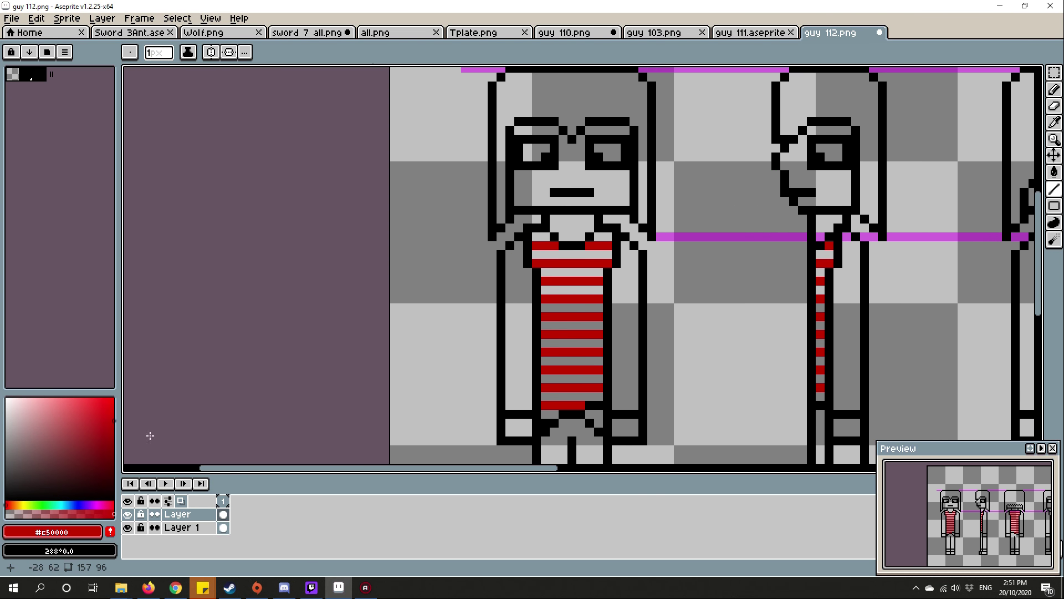
key("g")
scroll(582, 266, "up", 4)
scroll(697, 243, "down", 4)
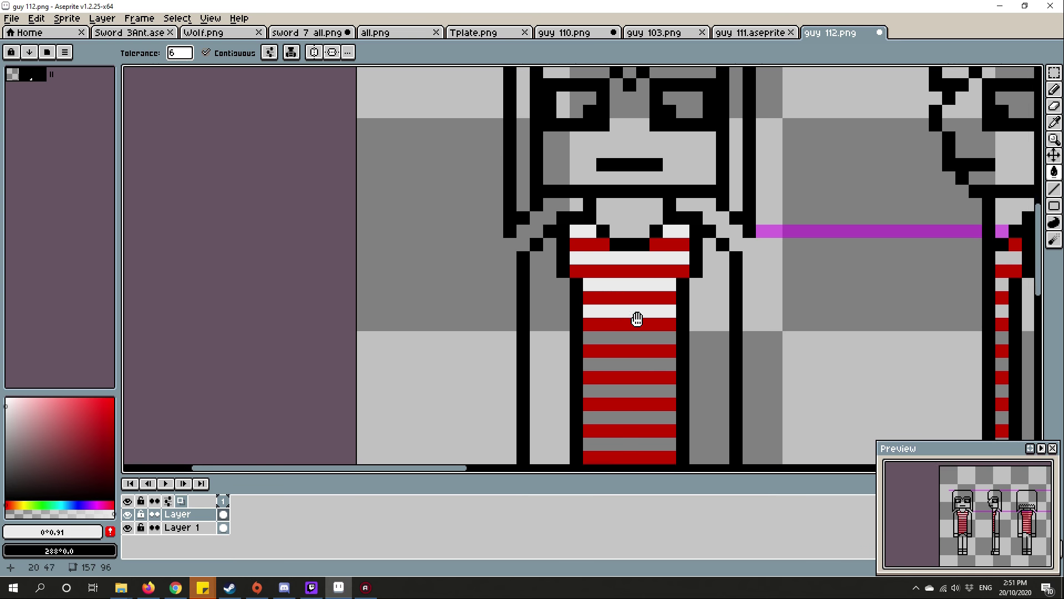
scroll(637, 317, "up", 2)
- Fill the pale shirt stripes in the side view with white
left_click_drag(605, 367, 250, 291)
scroll(663, 181, "up", 1)
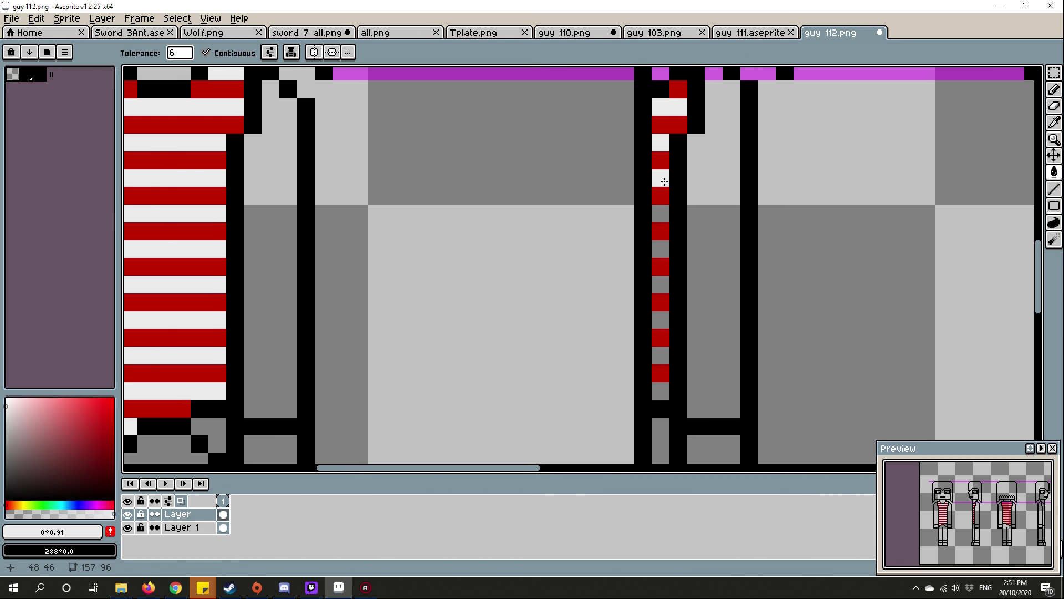
scroll(663, 393, "down", 5)
scroll(674, 208, "up", 3)
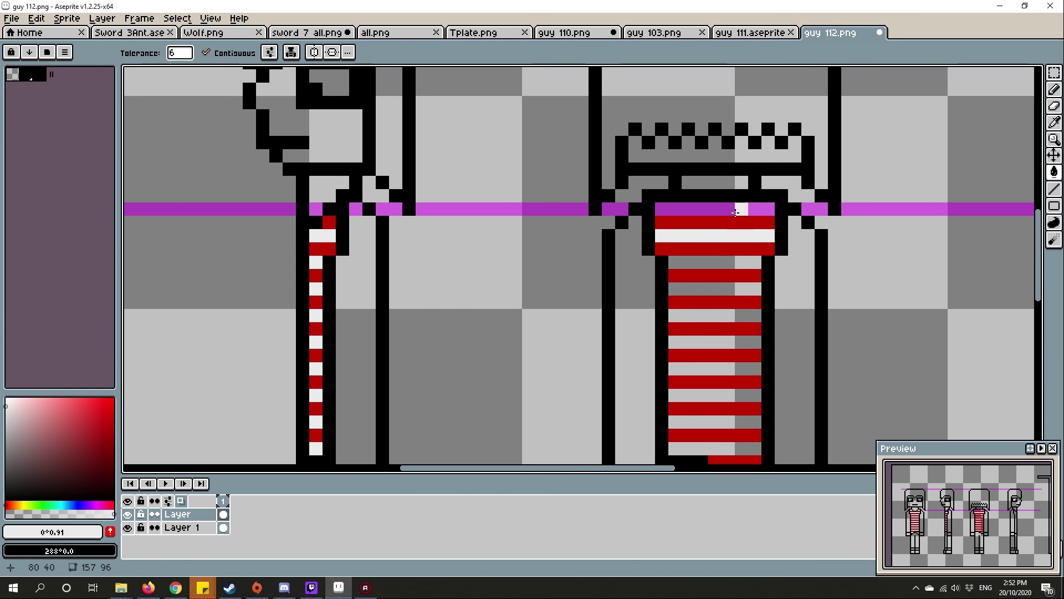
scroll(699, 250, "up", 2)
left_click(662, 299)
left_click(662, 353)
scroll(663, 353, "down", 1)
left_click(599, 350)
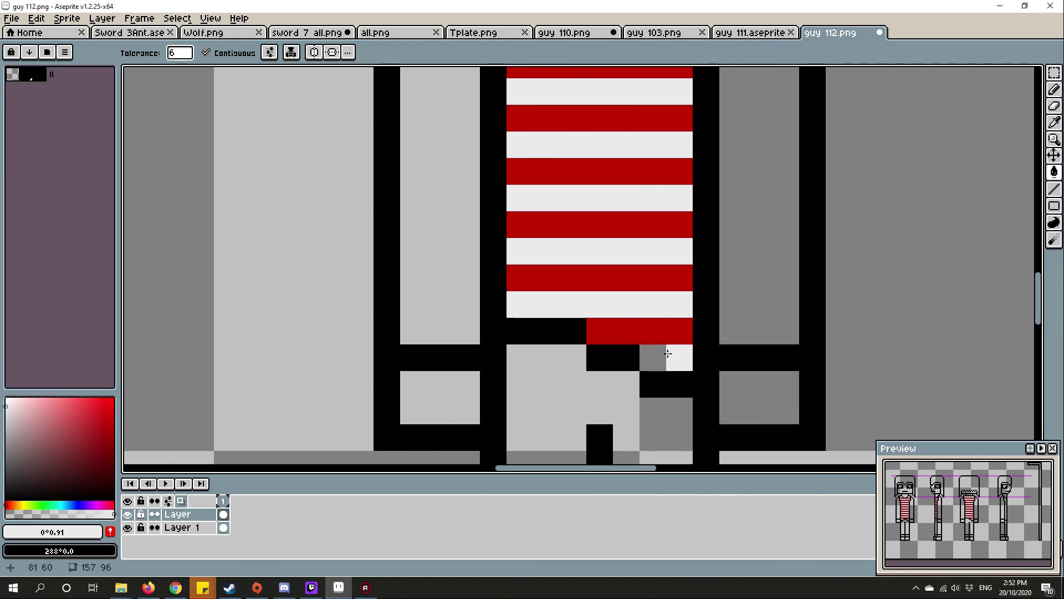
scroll(582, 349, "down", 5)
scroll(481, 327, "up", 3)
scroll(532, 299, "up", 3)
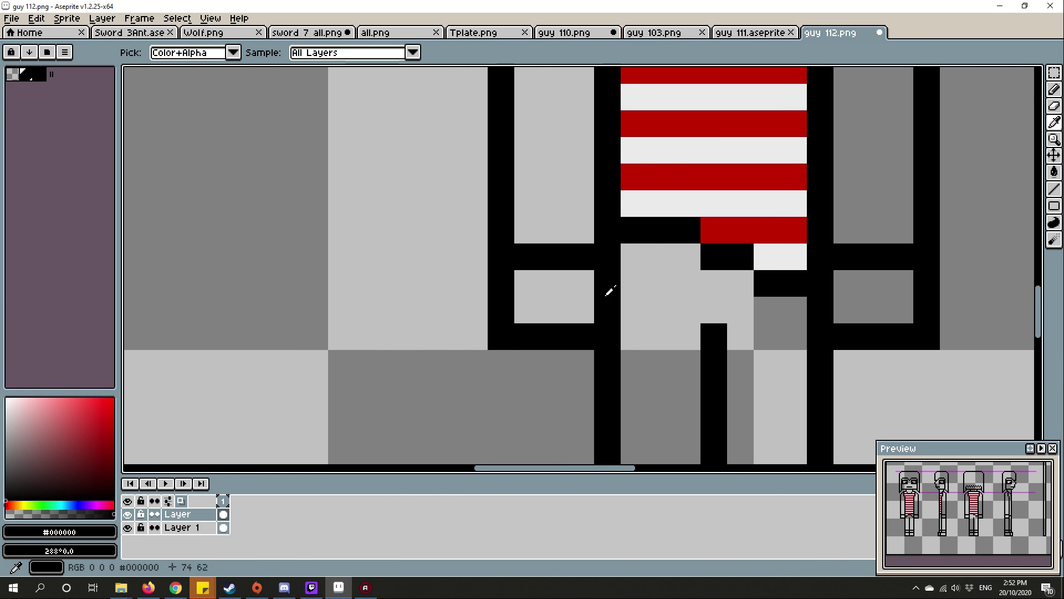
- Draw a black dividing line and crotch block between the back view's legs, redoing a mistaken first attempt
key("b")
left_click(714, 313)
mouse_move(715, 312)
left_mouse_down()
mouse_move(714, 367)
mouse_move(666, 383)
left_mouse_up()
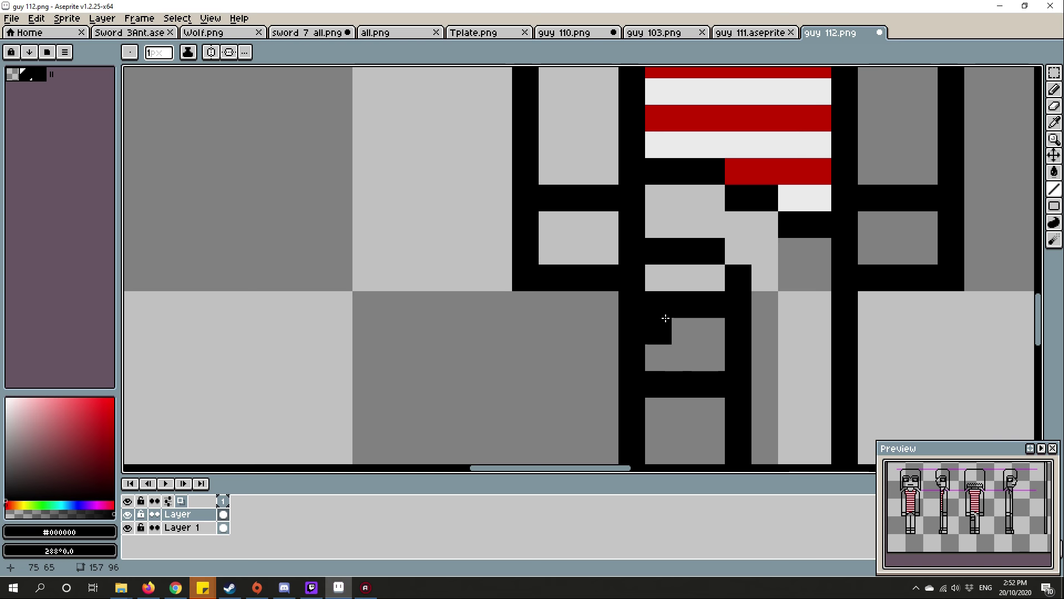
scroll(669, 332, "down", 3)
scroll(669, 297, "up", 3)
key("ctrl+z")
key("ctrl+z")
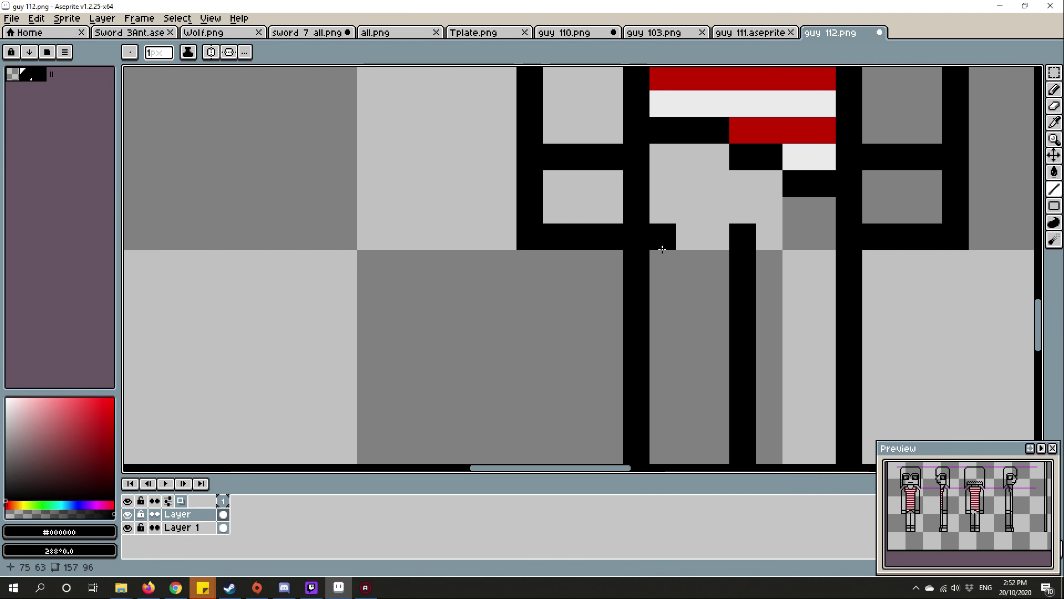
key("ctrl+z")
scroll(677, 285, "down", 3)
scroll(676, 285, "up", 3)
scroll(749, 292, "down", 3)
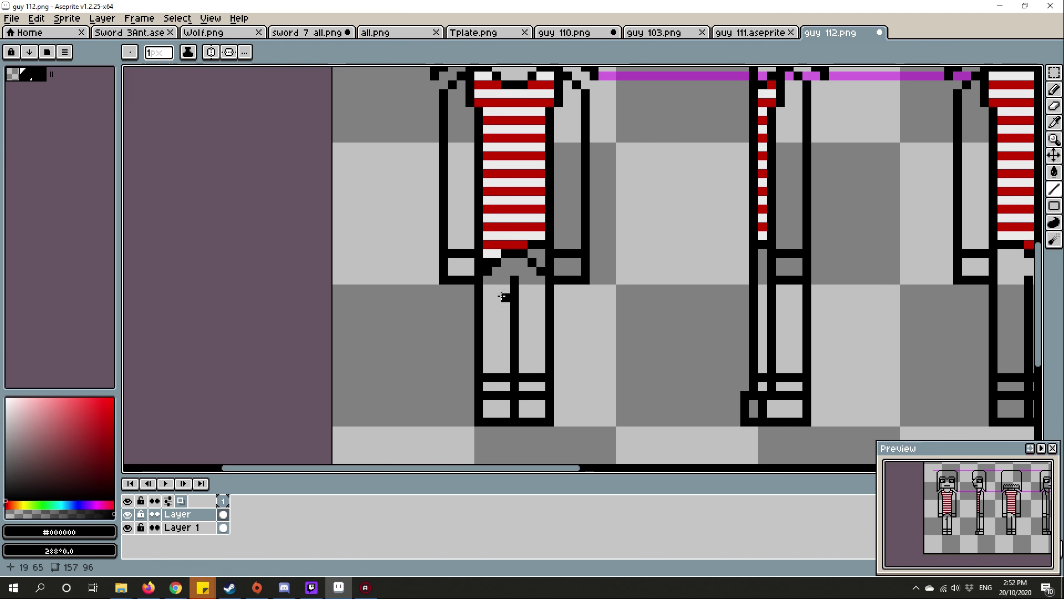
scroll(767, 297, "up", 3)
left_click(767, 297)
left_click_drag(715, 275, 703, 339)
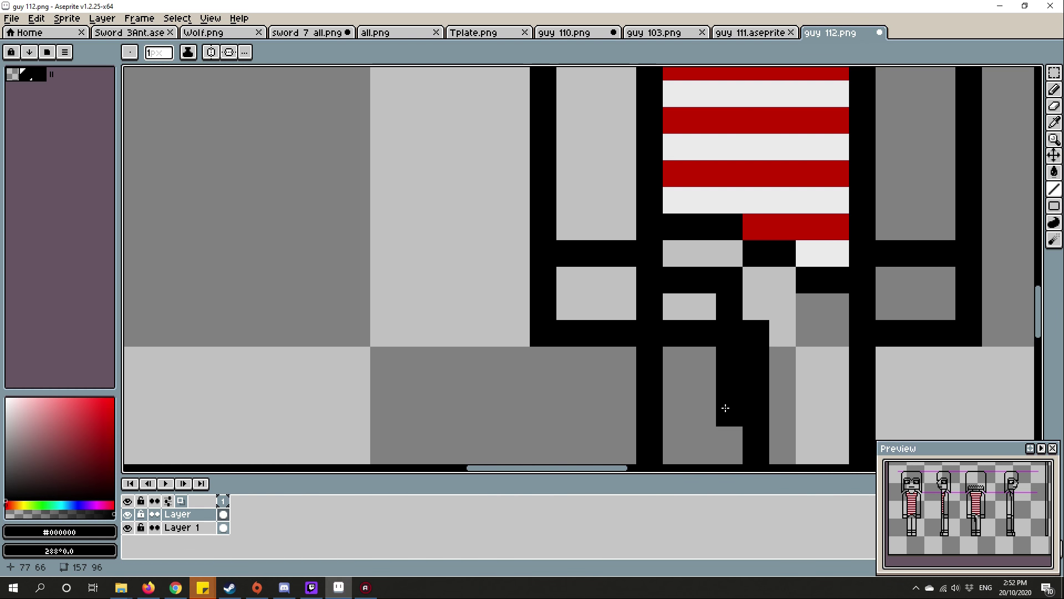
scroll(725, 407, "down", 1)
scroll(726, 407, "up", 1)
left_click_drag(667, 275, 667, 328)
left_click(707, 285)
scroll(707, 316, "down", 3)
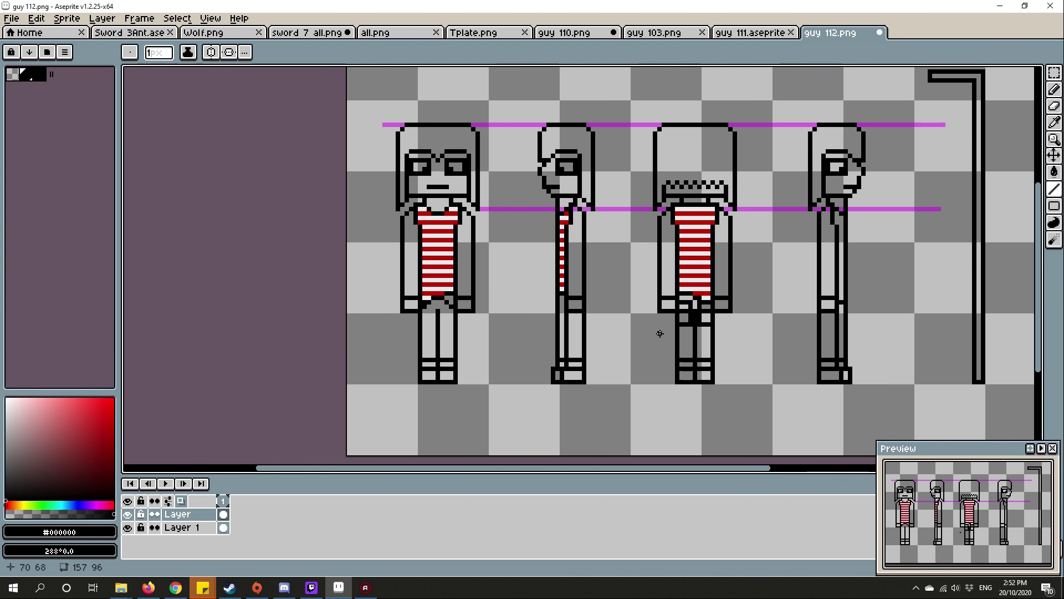
scroll(507, 290, "up", 1)
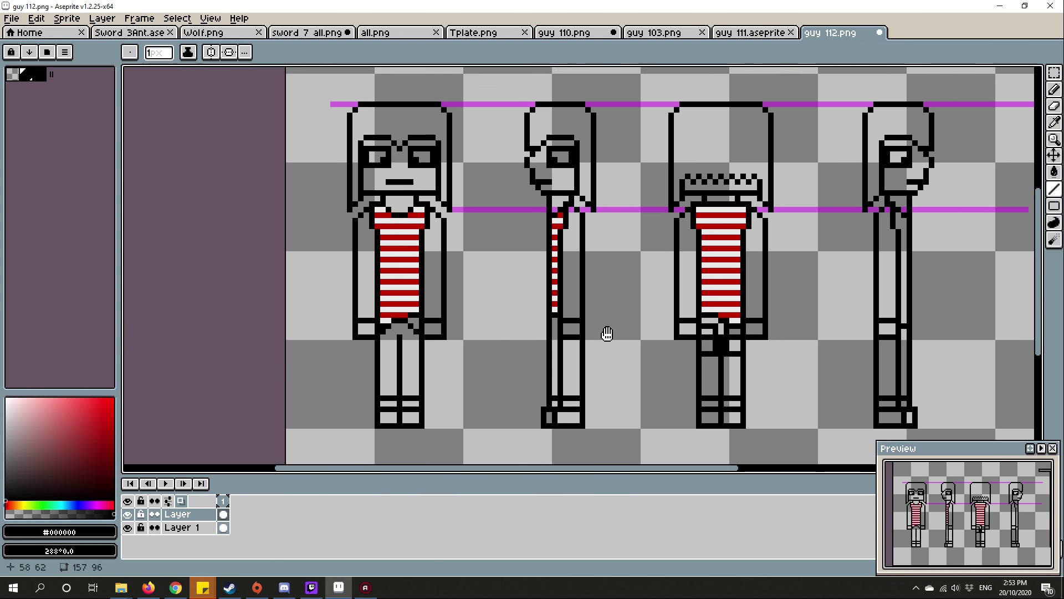
scroll(506, 311, "up", 1)
scroll(549, 341, "up", 1)
- Bucket-fill the front view's two arms and neck with an orange skin tone
left_click(92, 412)
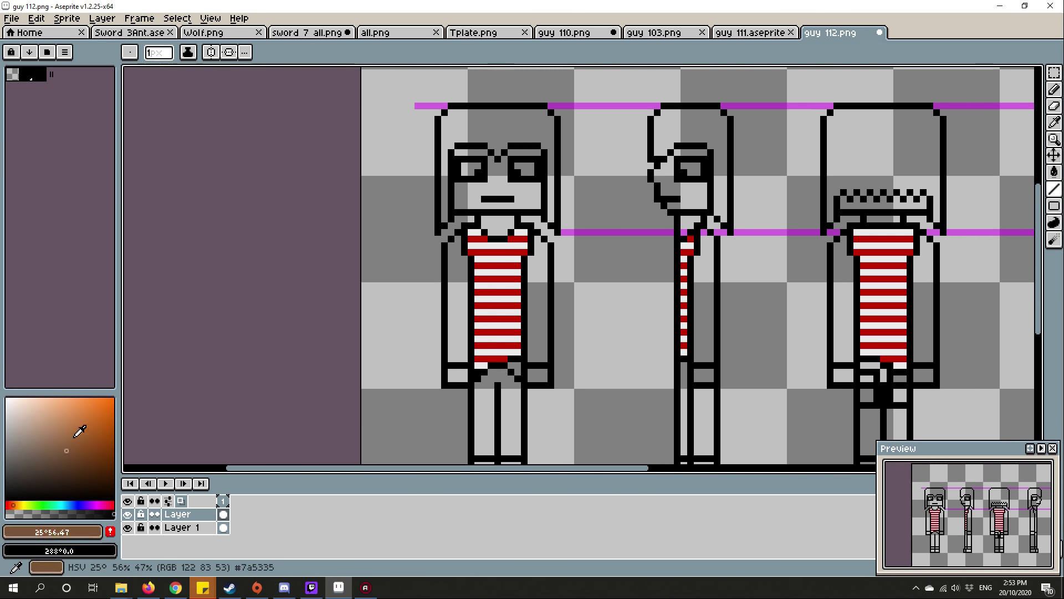
key("g")
scroll(500, 291, "up", 1)
left_click(456, 316)
left_click(562, 316)
left_click(607, 376)
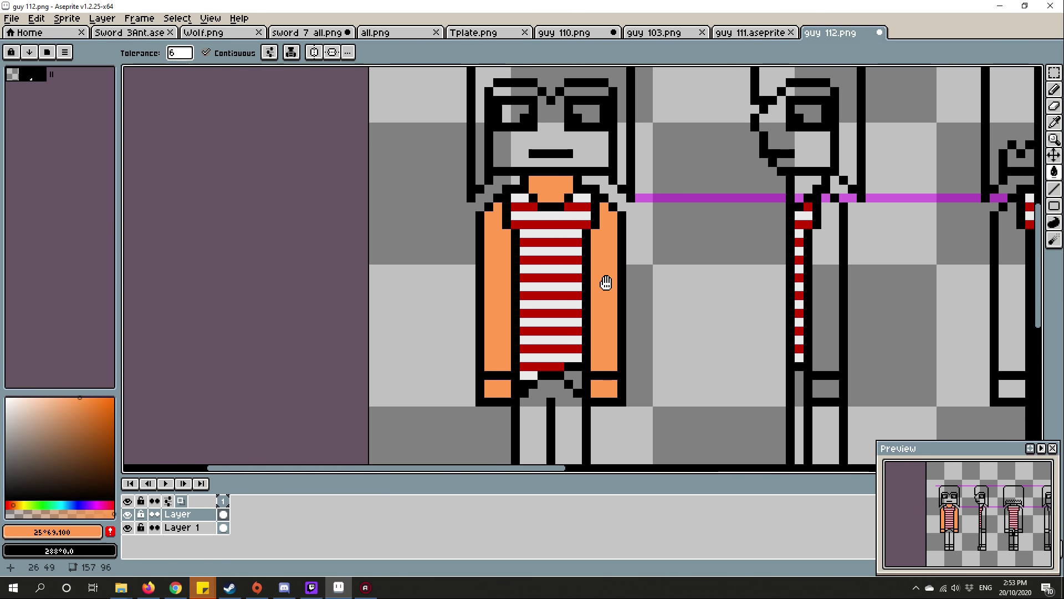
scroll(606, 283, "down", 1)
scroll(582, 275, "up", 1)
scroll(632, 250, "down", 1)
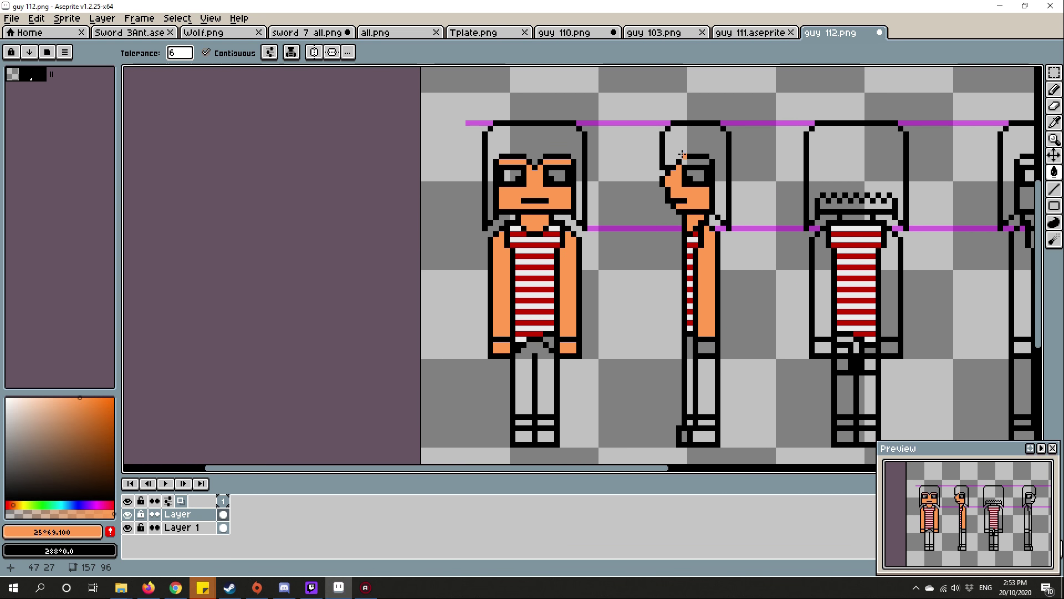
scroll(683, 155, "up", 1)
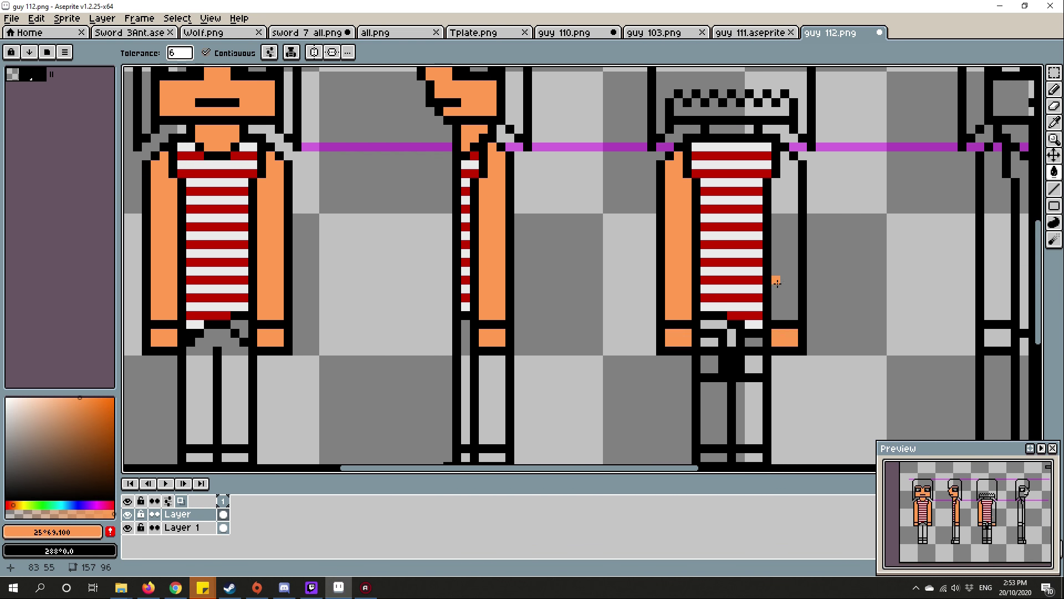
scroll(777, 283, "down", 1)
scroll(693, 315, "down", 1)
scroll(681, 323, "down", 1)
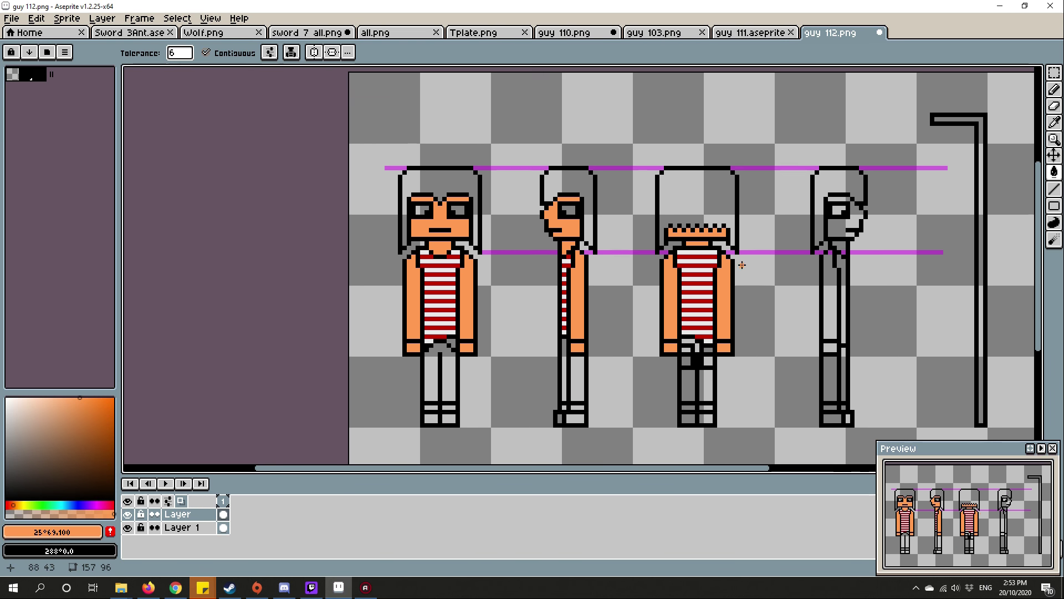
scroll(681, 322, "down", 1)
scroll(715, 250, "up", 1)
scroll(716, 250, "up", 1)
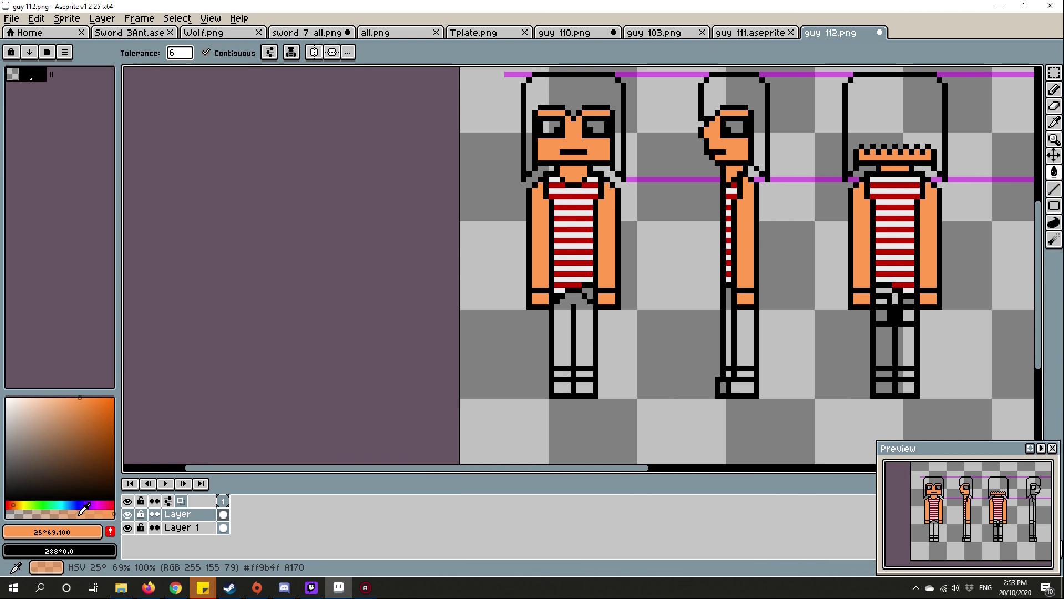
- Choose a dark navy shade and bucket-fill every grey trouser region across the views
left_click(80, 501)
left_click(111, 464)
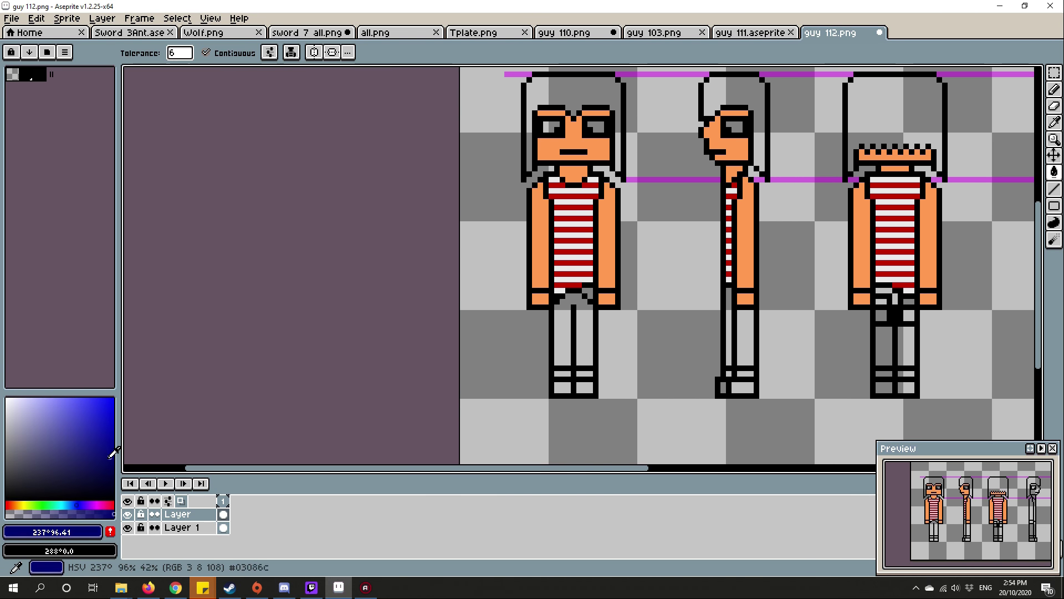
scroll(574, 349, "up", 3)
left_click(574, 266)
scroll(574, 267, "down", 2)
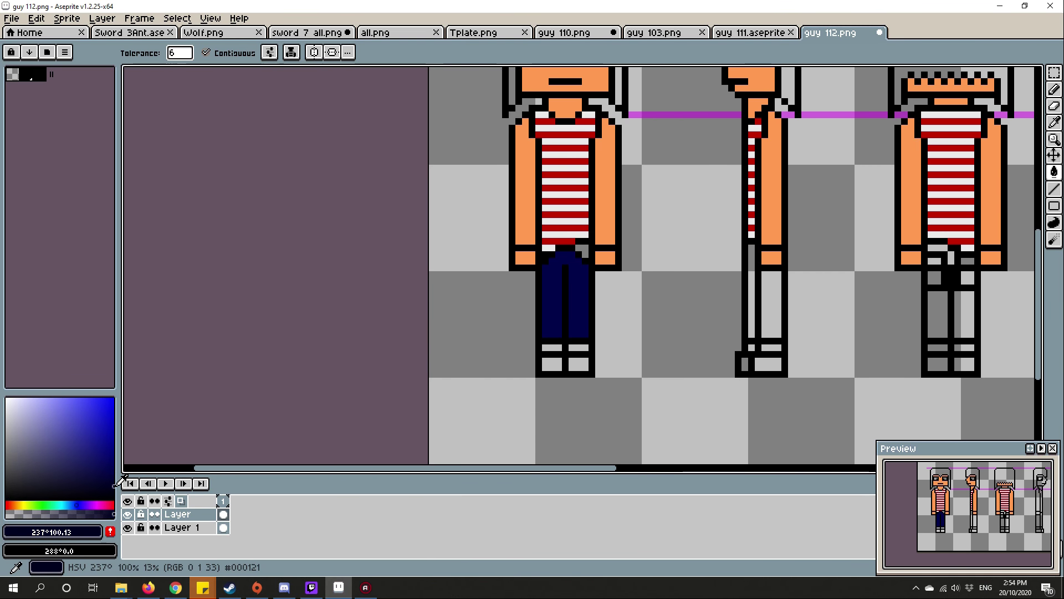
scroll(574, 266, "up", 2)
scroll(560, 356, "up", 1)
left_click(599, 356)
scroll(560, 356, "down", 3)
scroll(632, 250, "up", 2)
left_click(632, 250)
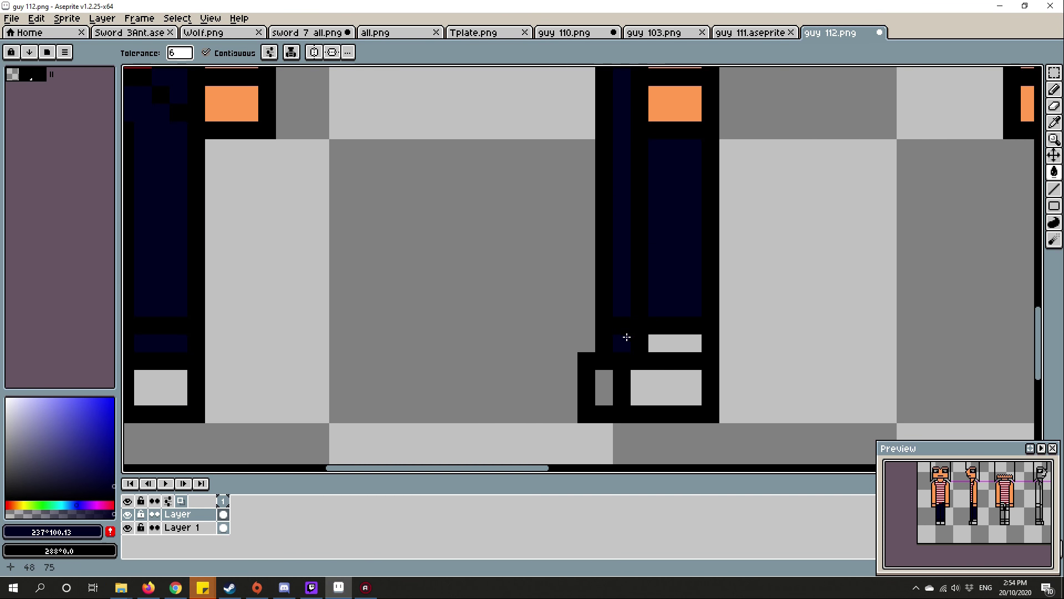
scroll(632, 249, "down", 1)
scroll(609, 203, "up", 3)
left_click(608, 204)
left_click(763, 263)
left_click(586, 350)
left_click(586, 262)
scroll(586, 238, "down", 5)
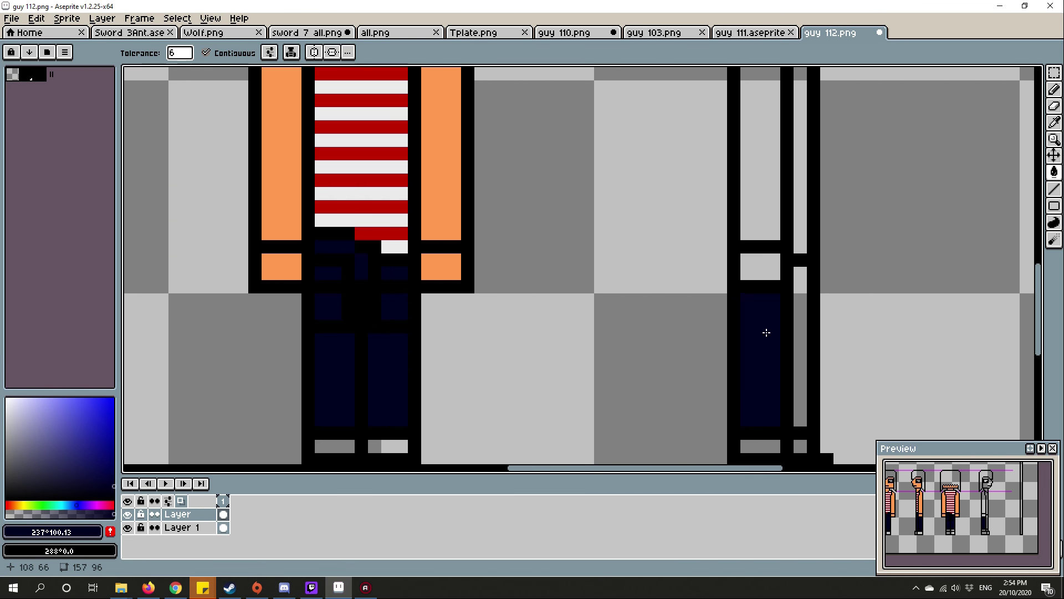
scroll(586, 239, "up", 3)
scroll(587, 239, "down", 4)
- Pencil blue iris pixels into both eyes of the front and side views
key("b")
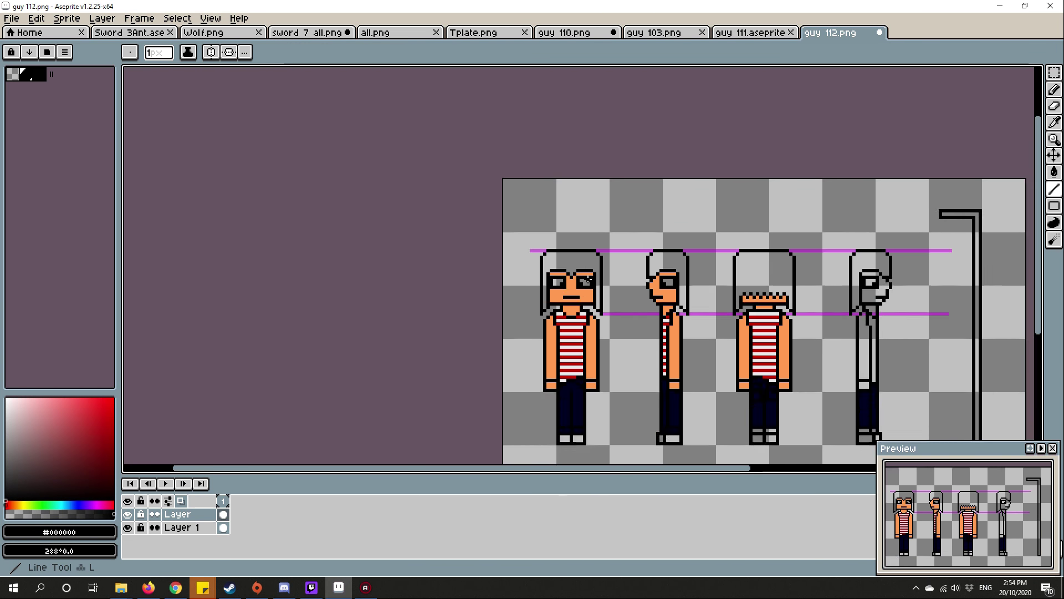
scroll(723, 260, "up", 2)
scroll(725, 263, "up", 4)
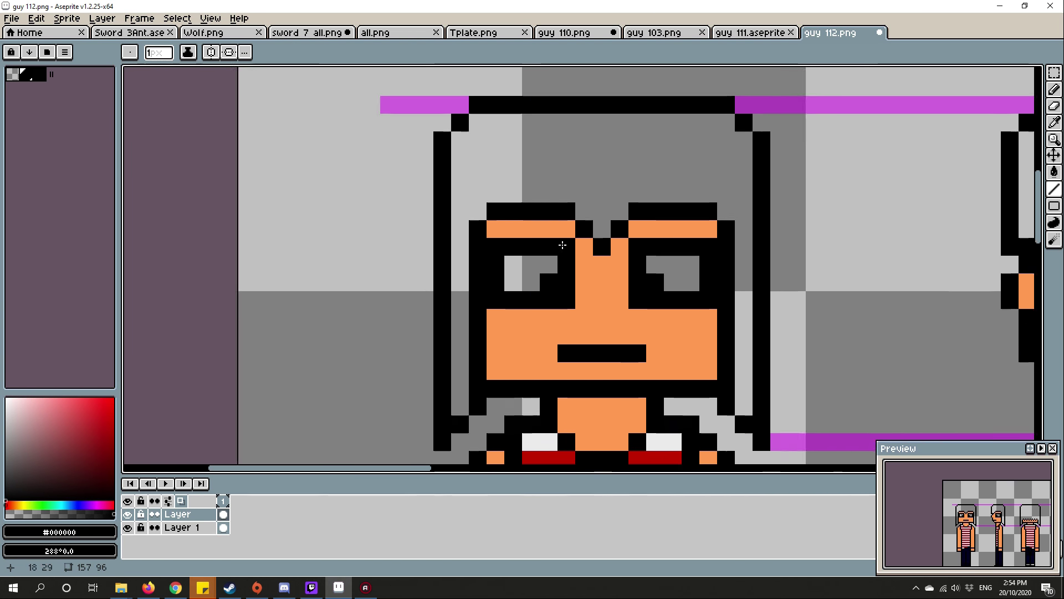
scroll(632, 250, "up", 2)
left_click(100, 416)
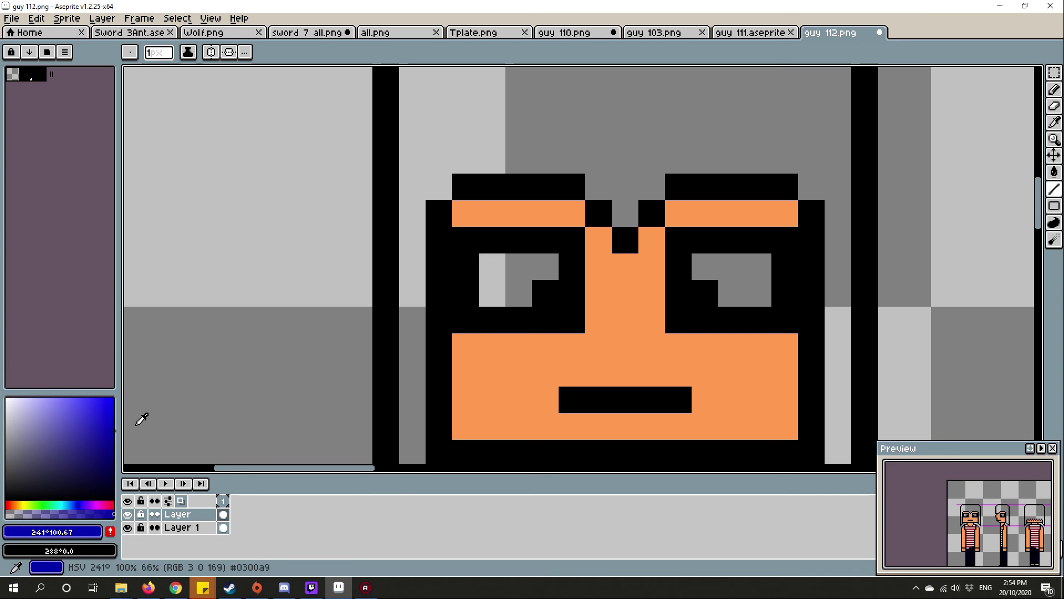
scroll(586, 250, "up", 2)
left_click(558, 272)
scroll(587, 249, "down", 2)
left_click(632, 250)
left_click(556, 270)
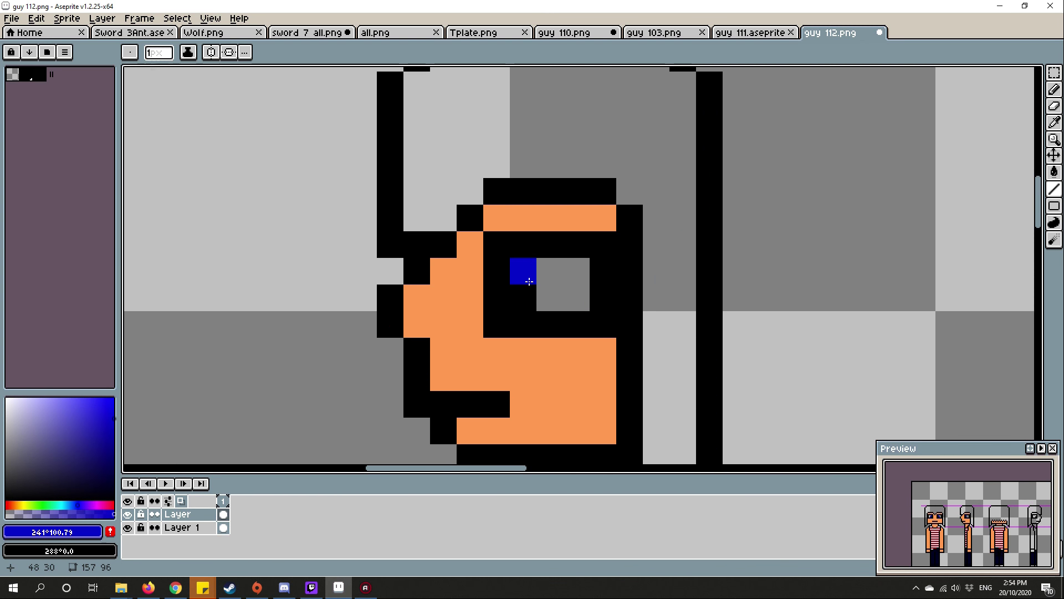
left_click(549, 298)
scroll(549, 297, "down", 4)
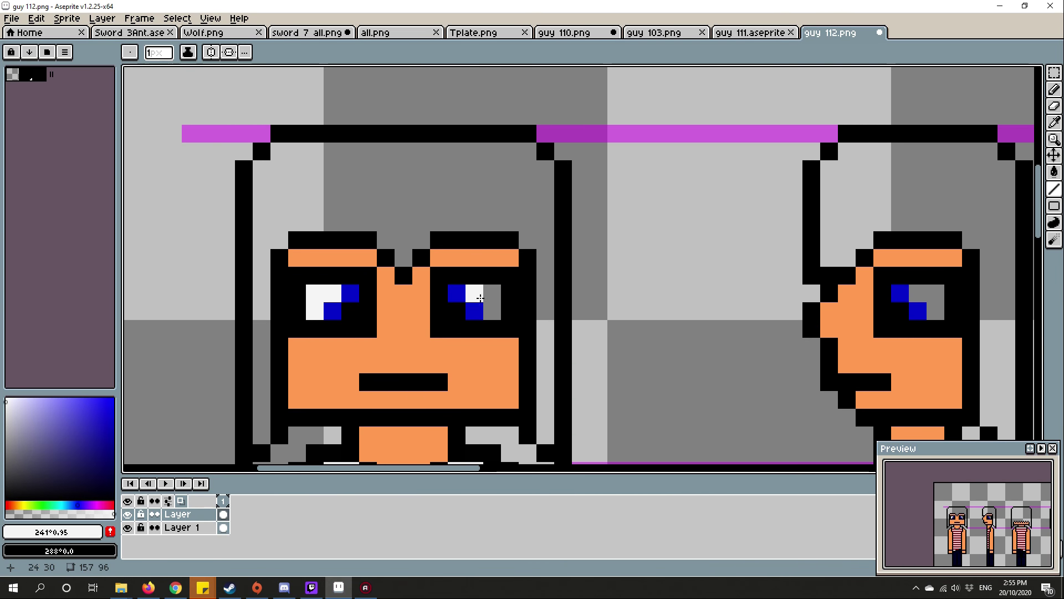
scroll(516, 300, "up", 3)
scroll(634, 307, "down", 2)
scroll(634, 308, "down", 1)
scroll(671, 301, "down", 1)
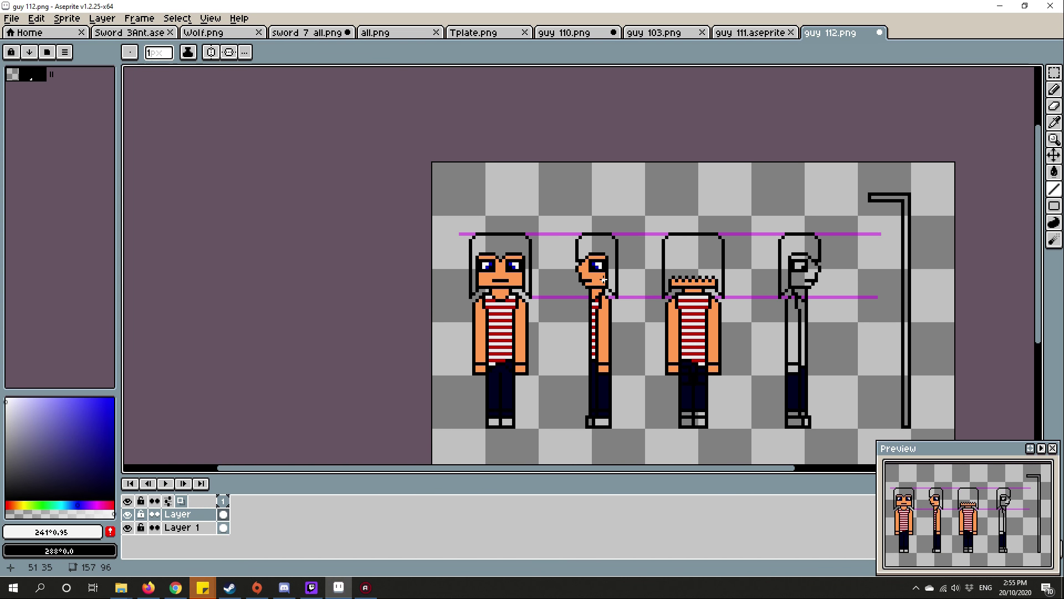
scroll(627, 344, "up", 5)
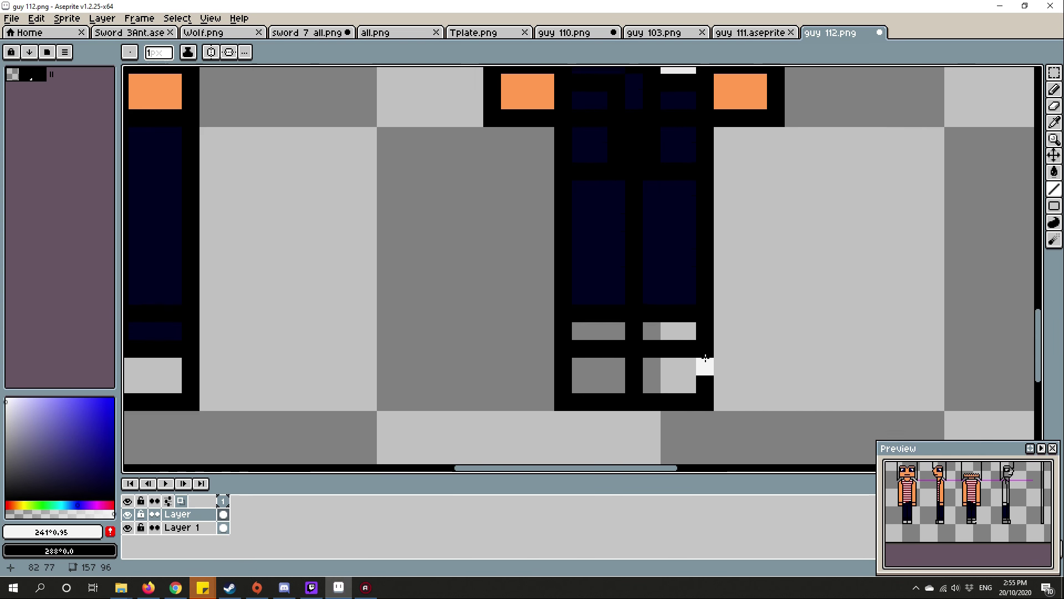
- Fill the remaining trouser cuff navy and save the sprite
key("g")
left_click(722, 270)
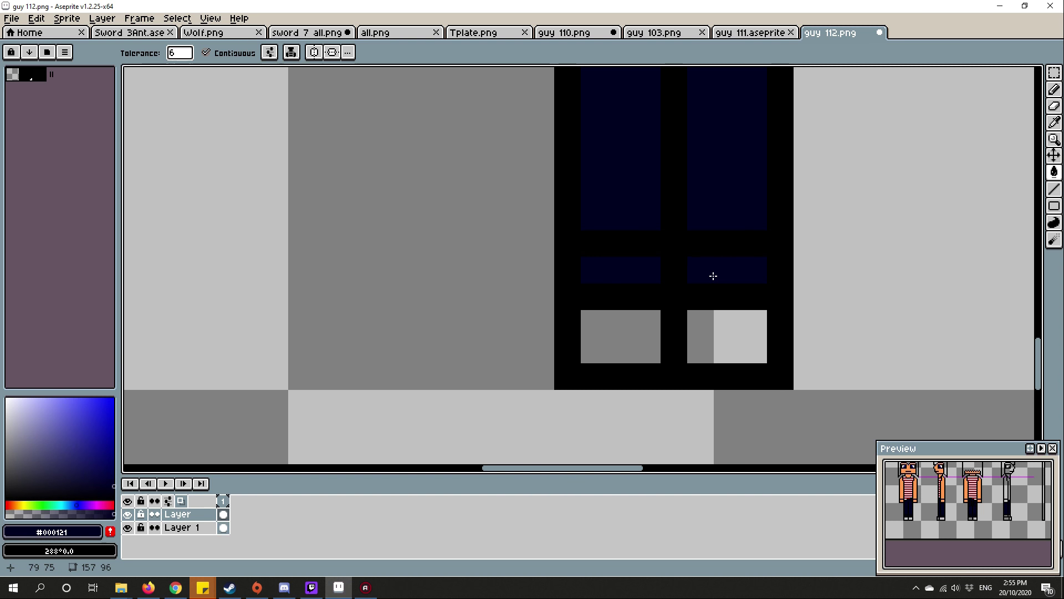
key("ctrl+s")
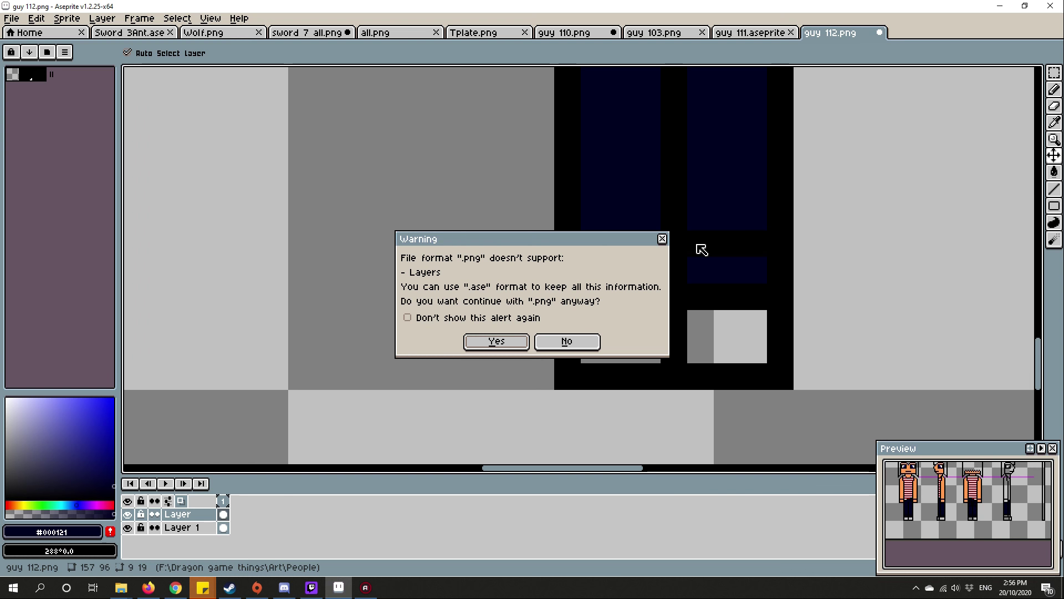
- Decline the layer-dropping PNG save and start Save As to choose another file type
left_click(566, 342)
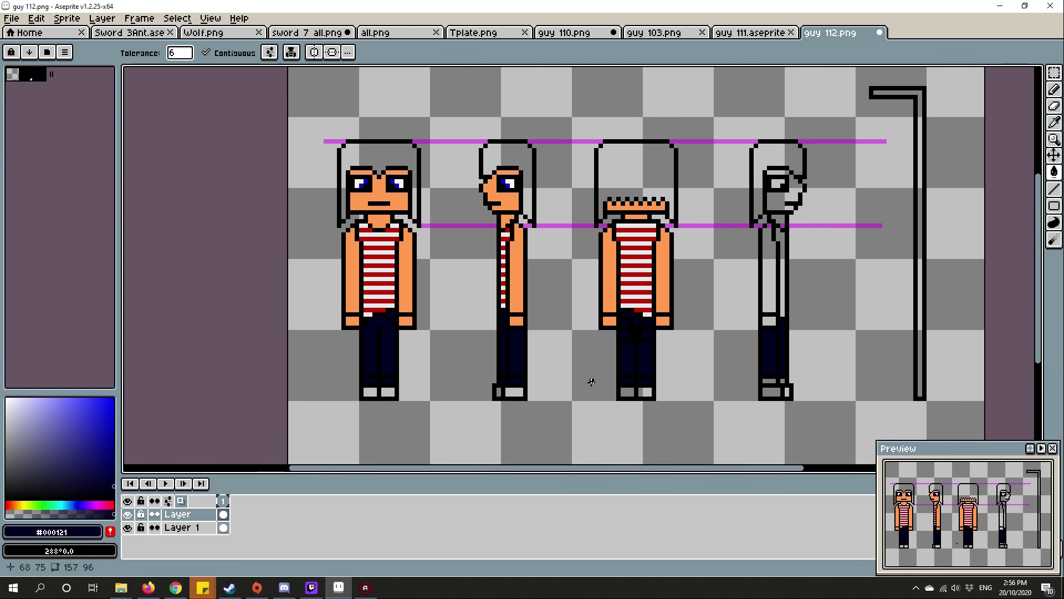
left_click(12, 18)
left_click(25, 83)
left_click(194, 532)
- Save the sprite as guy 112.aseprite, then pick a near-black grey for the boots
left_click(191, 375)
key("Return")
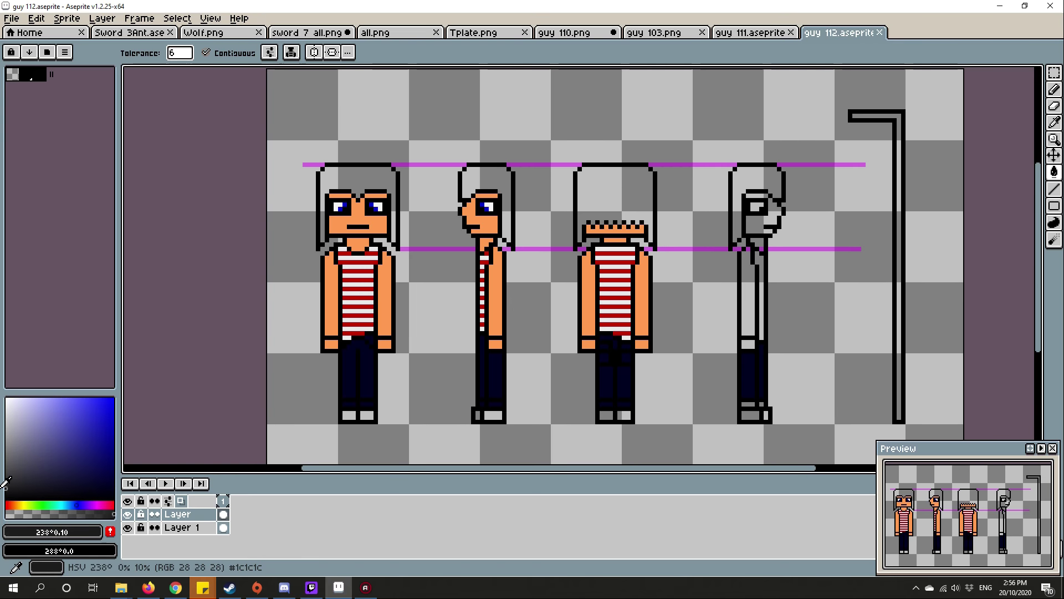
scroll(499, 349, "up", 4)
left_click_drag(583, 291, 725, 302)
scroll(725, 302, "down", 2)
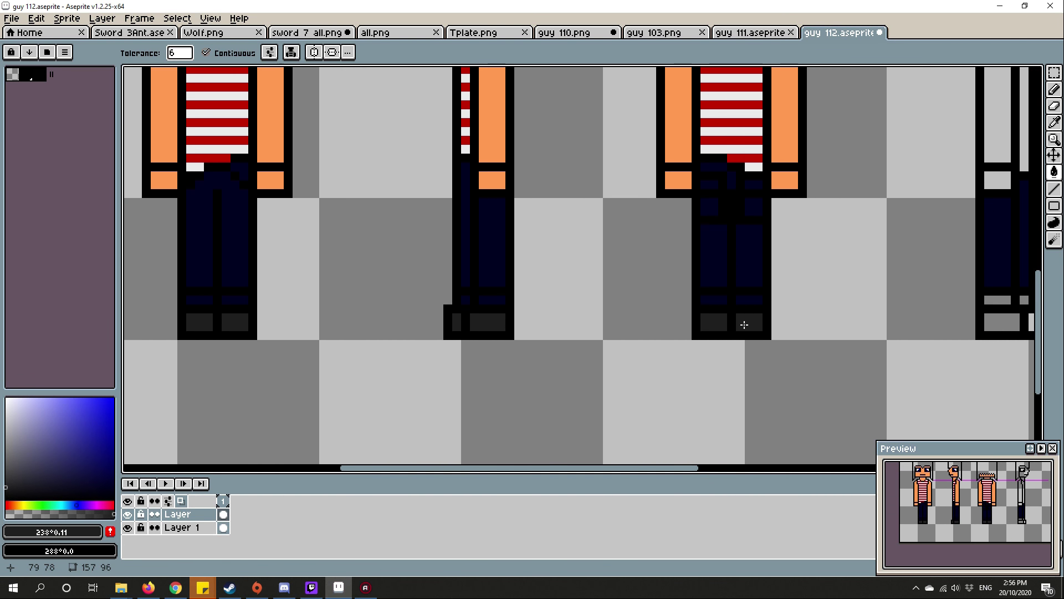
scroll(699, 325, "down", 2)
scroll(678, 341, "down", 1)
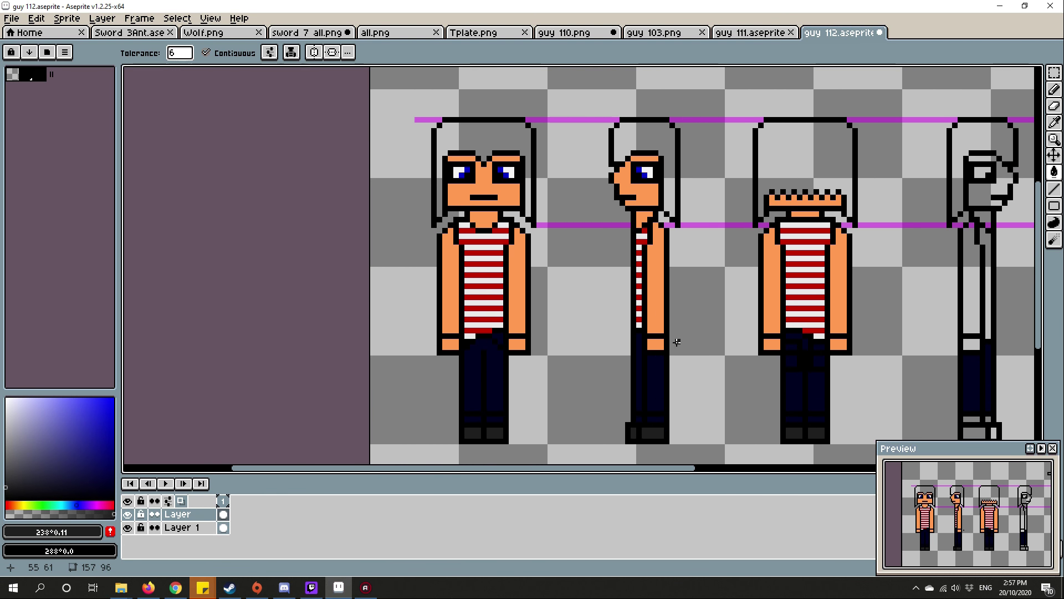
scroll(567, 347, "up", 1)
left_click_drag(582, 333, 623, 358)
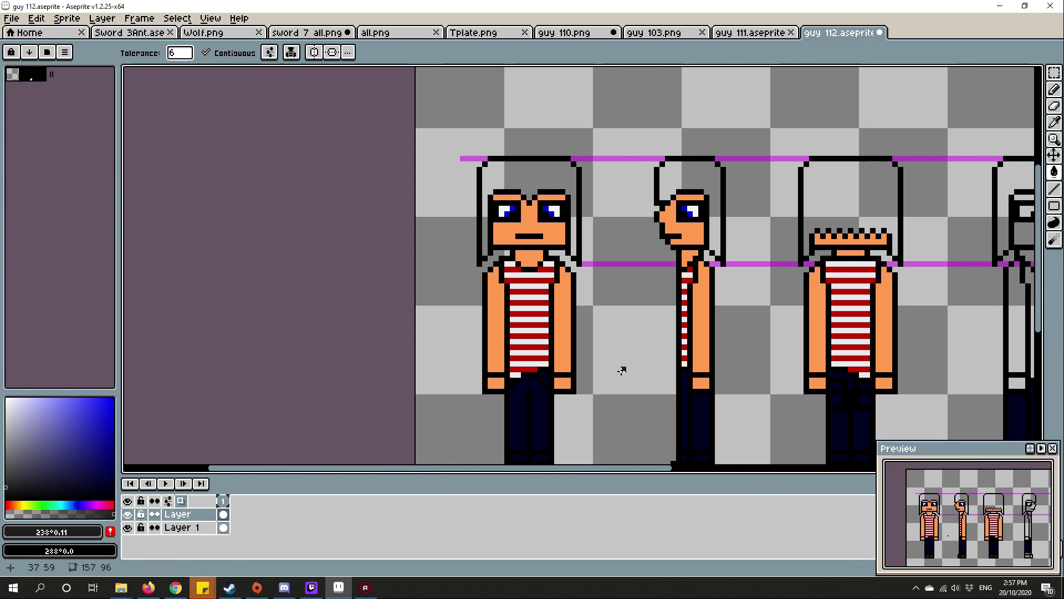
scroll(615, 358, "down", 1)
left_click(24, 496)
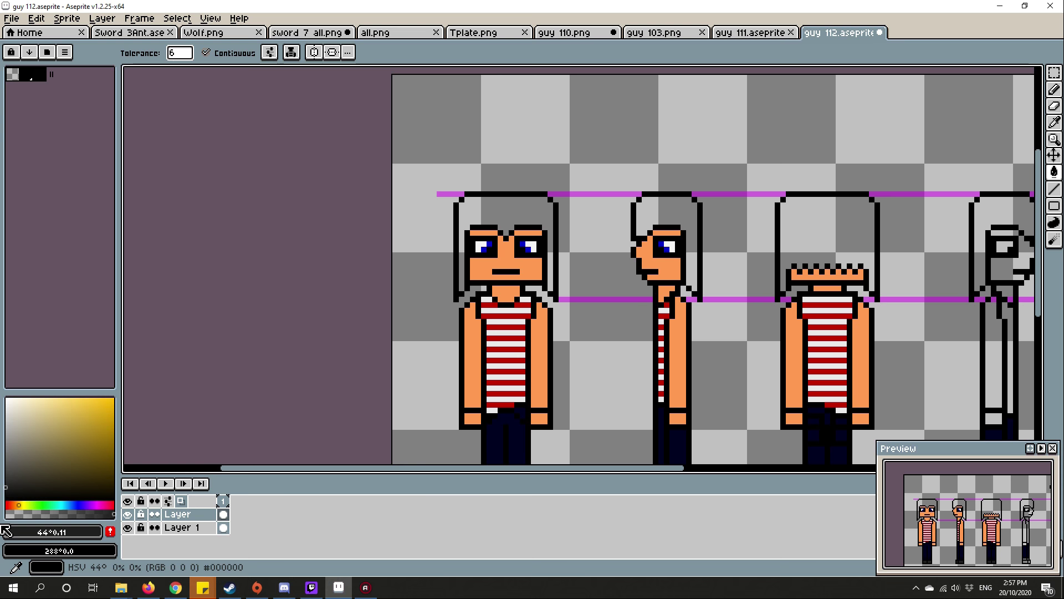
scroll(583, 291, "up", 1)
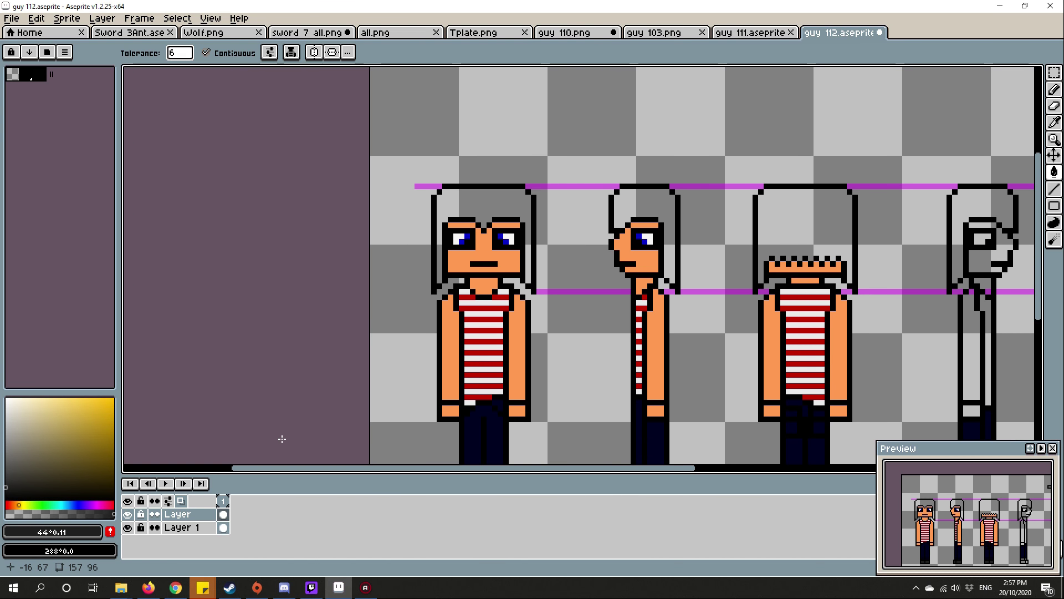
- Try golden yellow hair on the front, side and back views
left_click(90, 441)
scroll(533, 250, "up", 2)
left_click(516, 192)
scroll(583, 250, "down", 2)
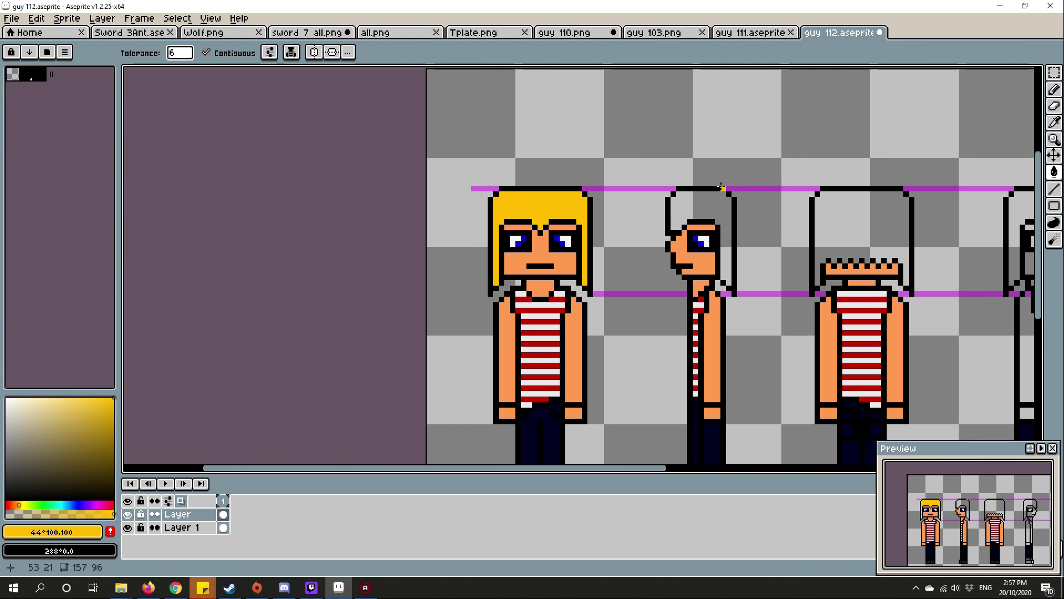
left_click(616, 179)
left_click(703, 184)
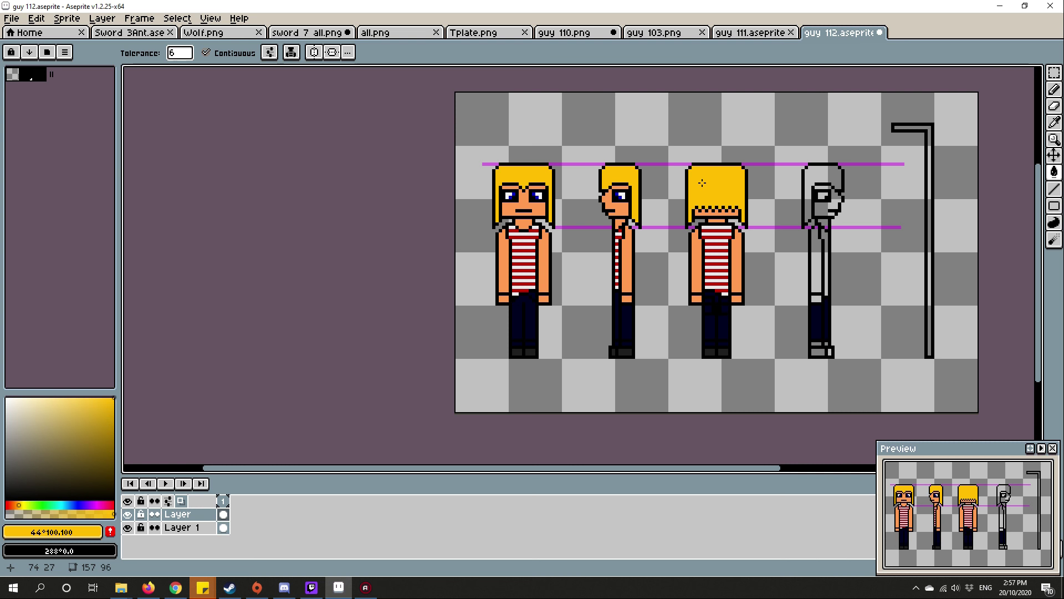
scroll(703, 183, "up", 1)
- Refill the three views' hair dark brown, then lighten the front and side hair
left_click(547, 226, "alt")
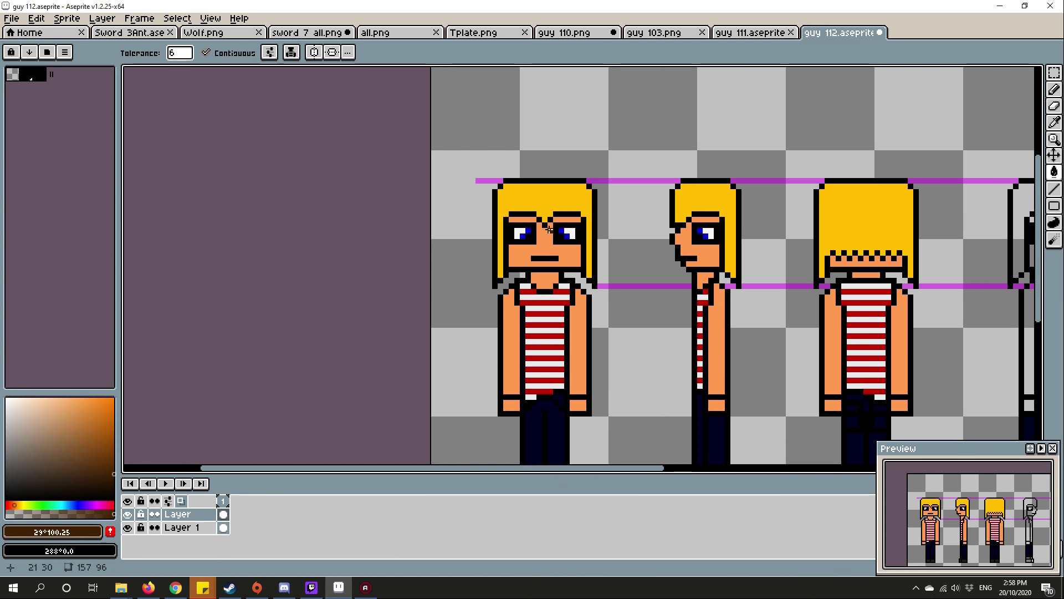
left_click(547, 223)
left_click(710, 186)
left_click(827, 209)
scroll(827, 208, "down", 2)
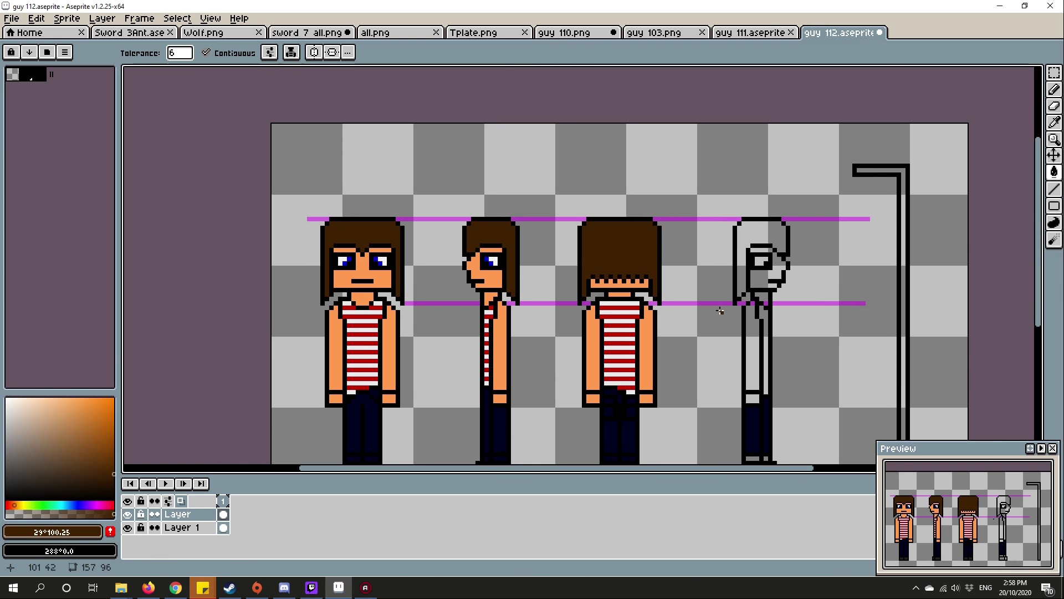
scroll(701, 230, "up", 2)
scroll(701, 230, "down", 2)
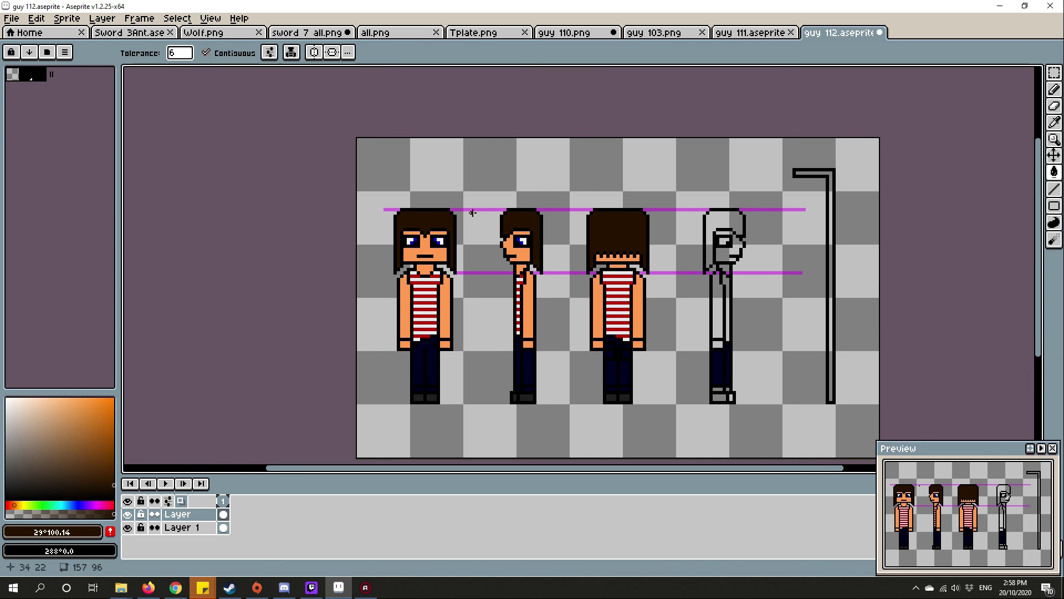
scroll(702, 231, "up", 1)
left_click(593, 278)
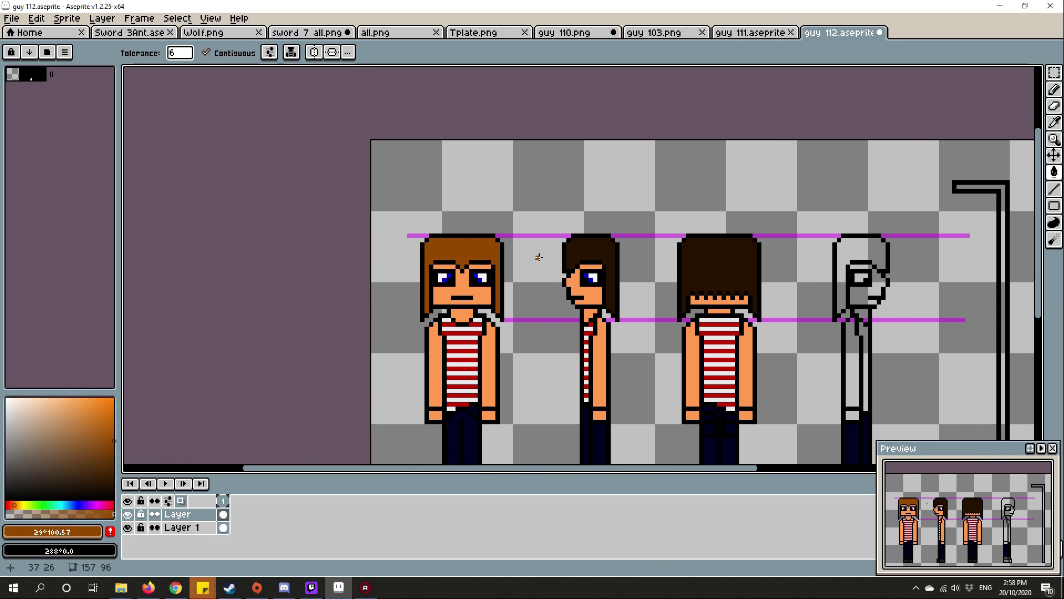
left_click(587, 258)
scroll(737, 299, "down", 1)
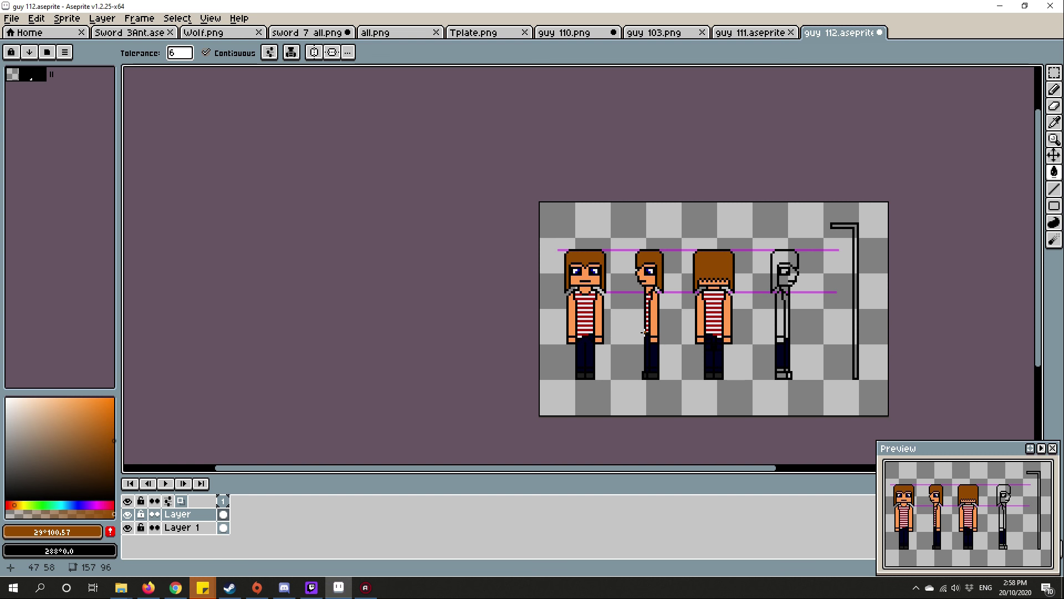
scroll(645, 330, "up", 2)
- Try rectangular selections around the side and fourth characters, then clear them
key("m")
scroll(715, 333, "up", 1)
left_click_drag(580, 79, 716, 422)
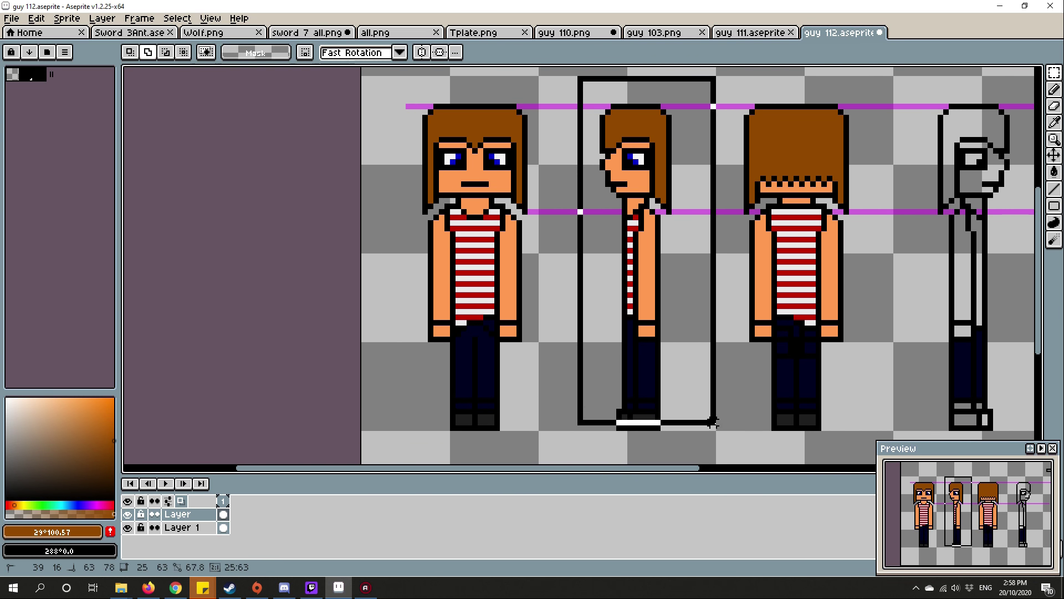
scroll(715, 333, "down", 1)
scroll(715, 333, "up", 1)
left_click_drag(707, 90, 826, 435)
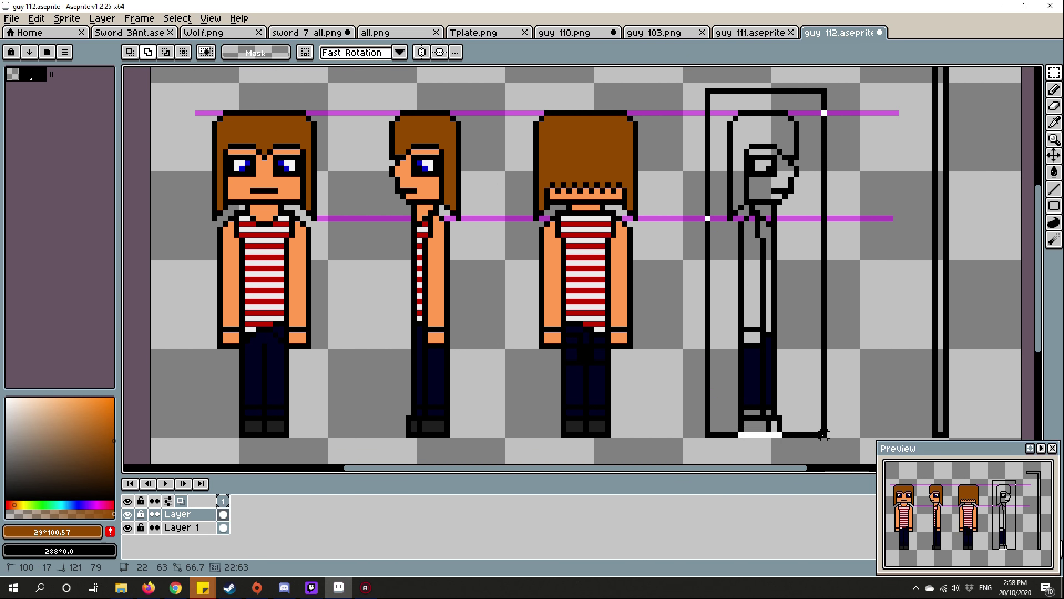
key("ctrl+d")
scroll(649, 282, "down", 1)
scroll(594, 182, "up", 1)
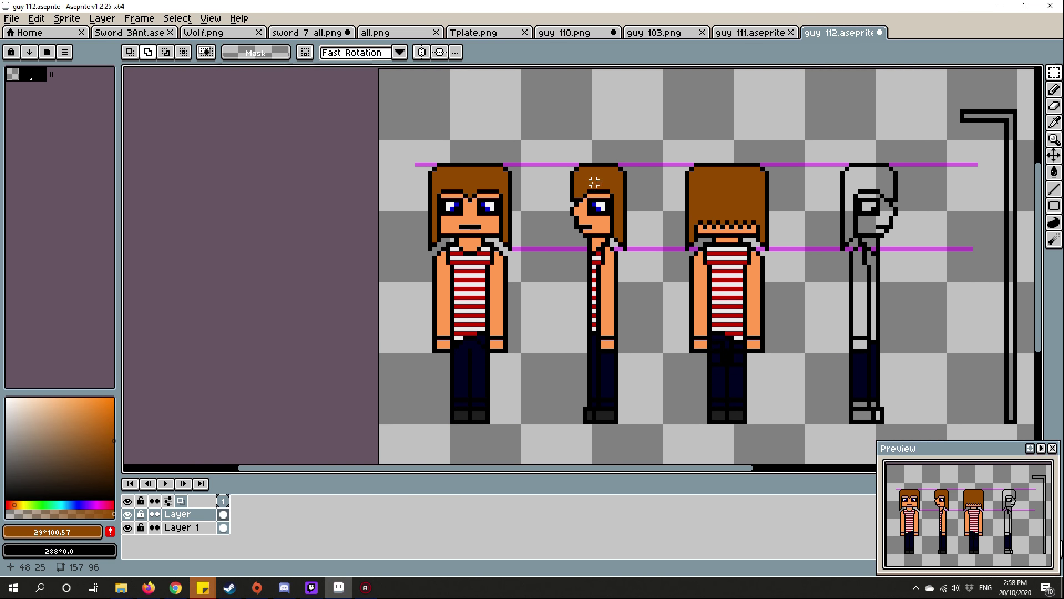
- Copy the second character's side view, flip it, and place it over the fourth view
left_click_drag(553, 127, 652, 426)
left_click(36, 18)
key("ctrl+c")
key("ctrl+v")
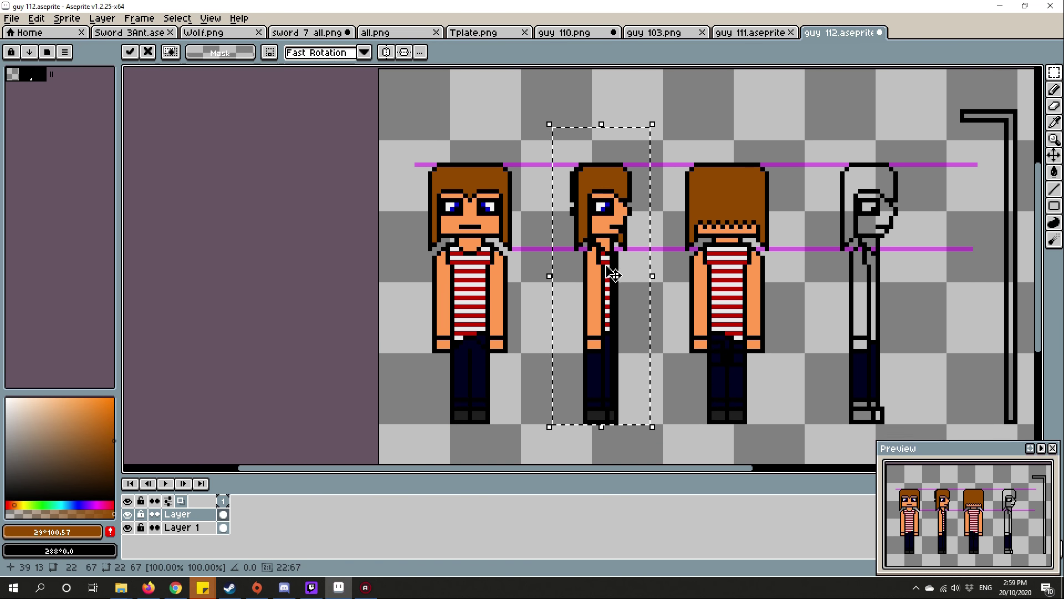
left_click_drag(612, 275, 872, 275)
scroll(799, 308, "up", 1)
key("ctrl+d")
scroll(708, 329, "up", 1)
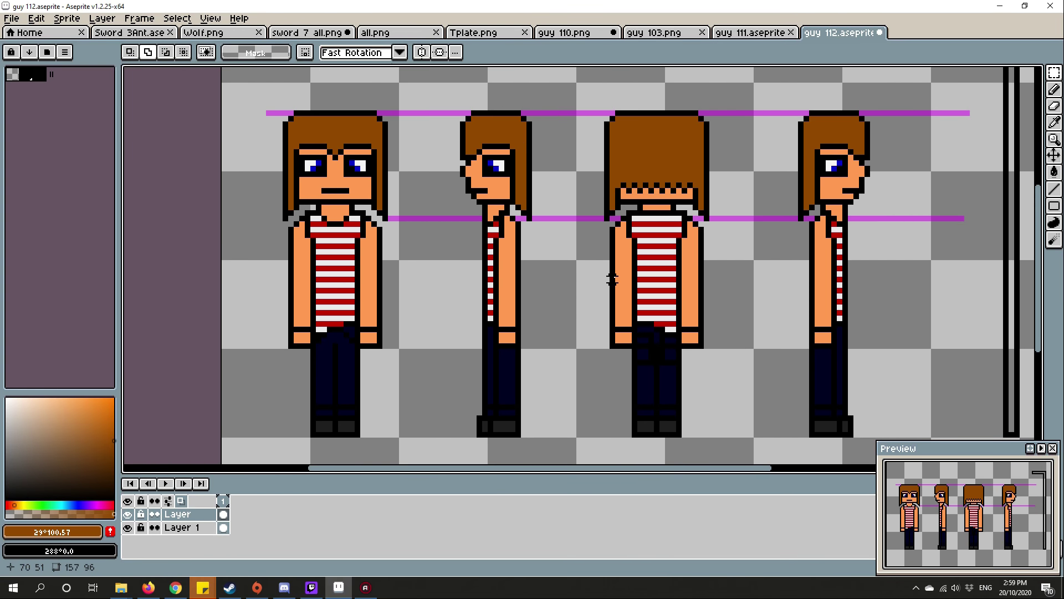
scroll(611, 278, "up", 1)
scroll(715, 258, "up", 1)
scroll(715, 258, "up", 1)
- Magic-wand select the front view's shirt and repaint its stripes with a translucent brush, undoing a pink attempt
key("w")
left_click(604, 209)
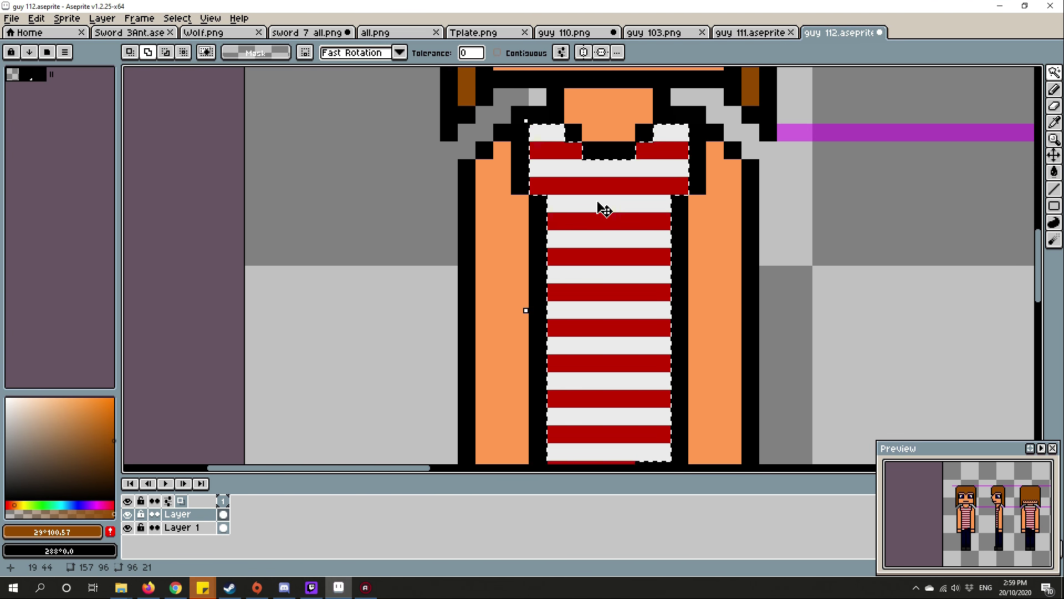
scroll(605, 209, "down", 2)
key("b")
scroll(632, 251, "down", 1)
scroll(657, 334, "down", 1)
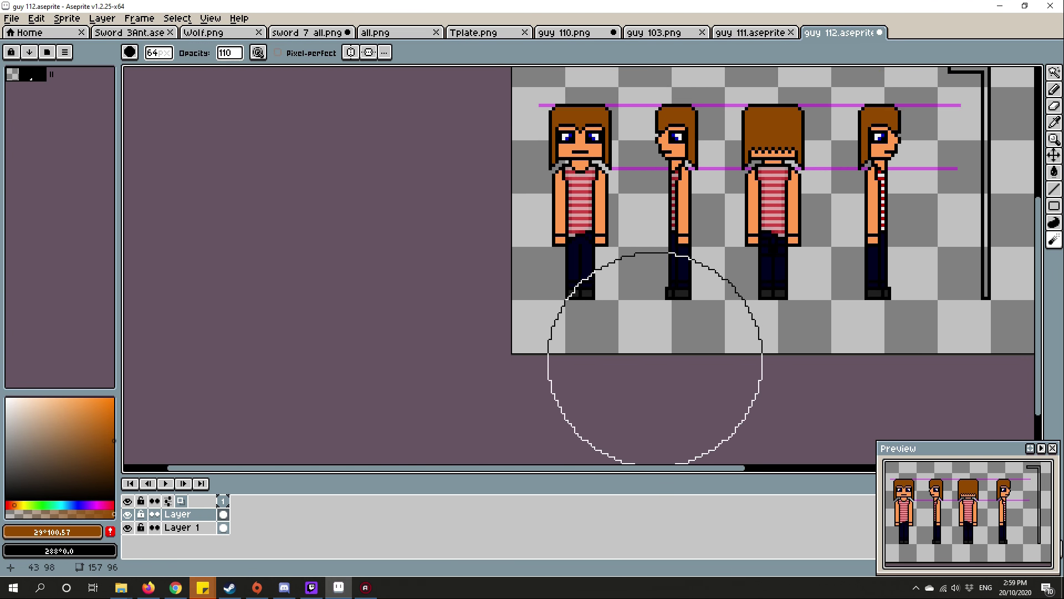
scroll(657, 358, "up", 1)
key("ctrl+z")
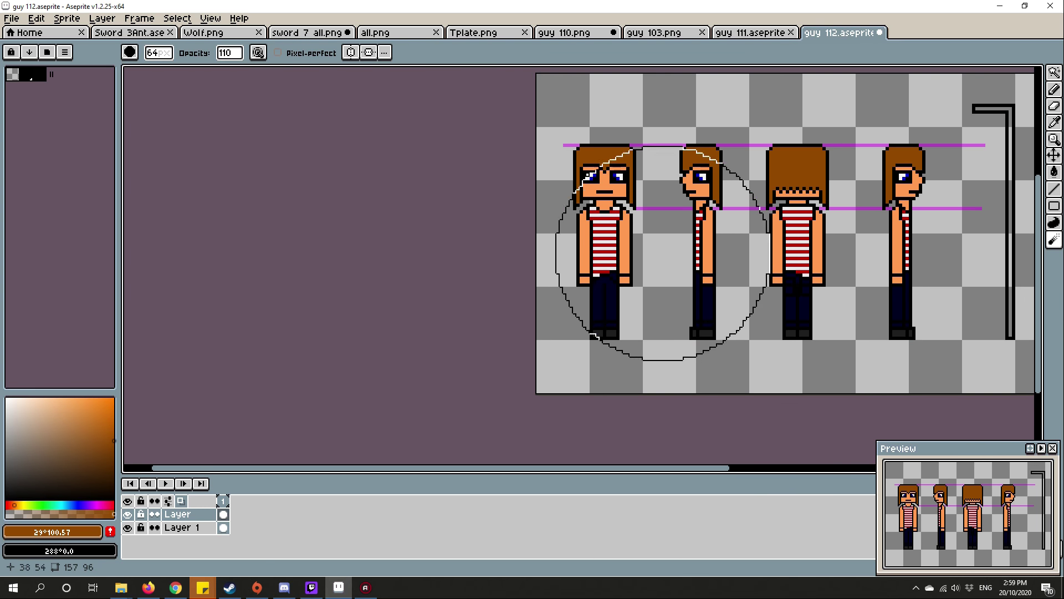
scroll(665, 250, "up", 3)
scroll(665, 250, "down", 2)
scroll(582, 250, "up", 1)
scroll(532, 308, "down", 1)
key("v")
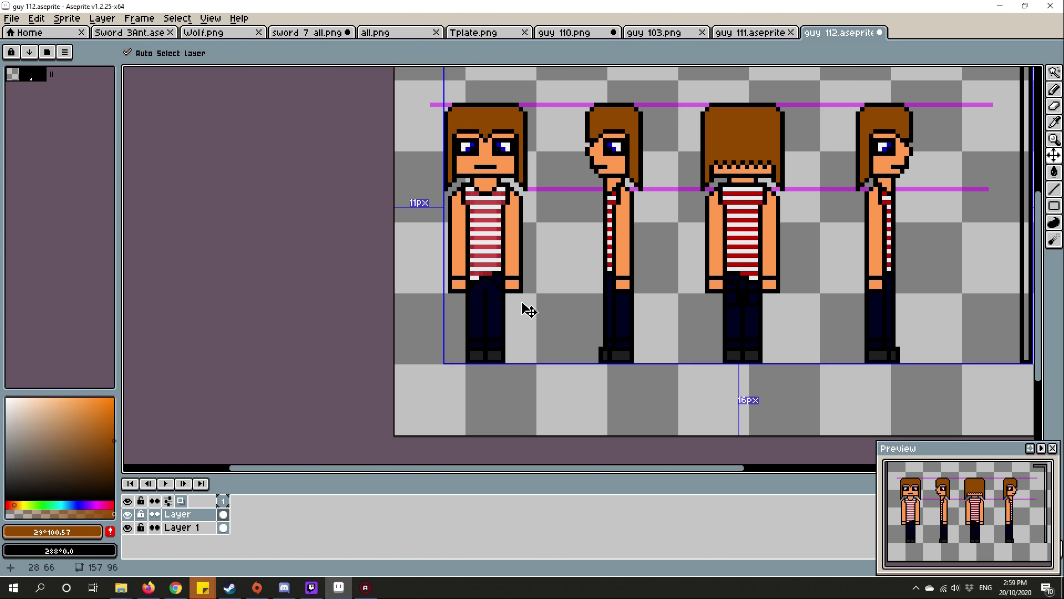
scroll(530, 309, "up", 2)
key("b")
scroll(665, 249, "down", 2)
scroll(748, 250, "down", 1)
scroll(832, 250, "up", 1)
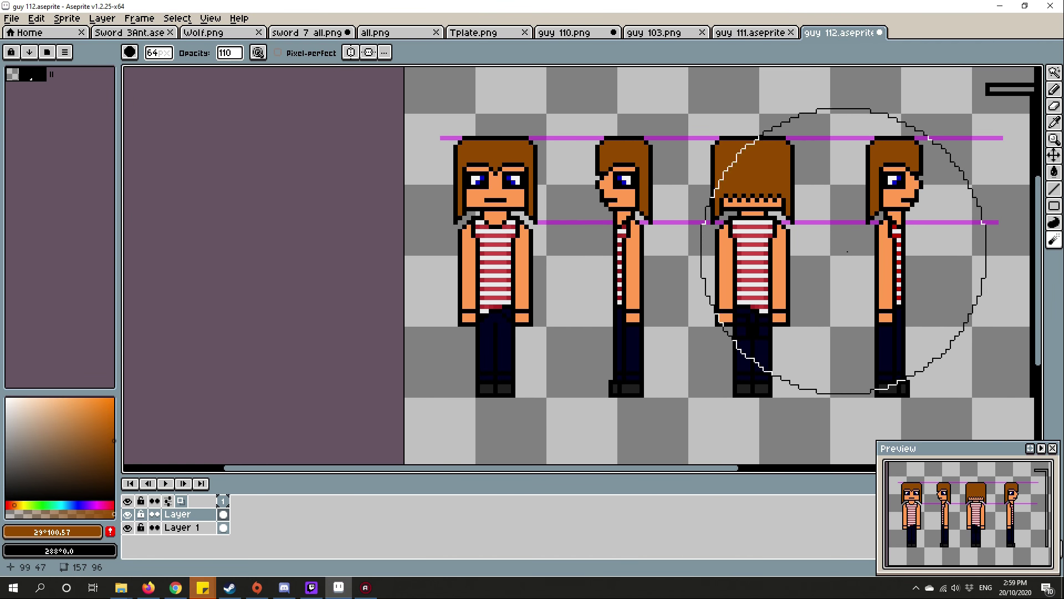
scroll(840, 250, "up", 1)
scroll(748, 250, "up", 2)
scroll(665, 250, "up", 2)
- Sample the skin orange and paint darker shading on the shoulder, cheek and left arm
key("alt")
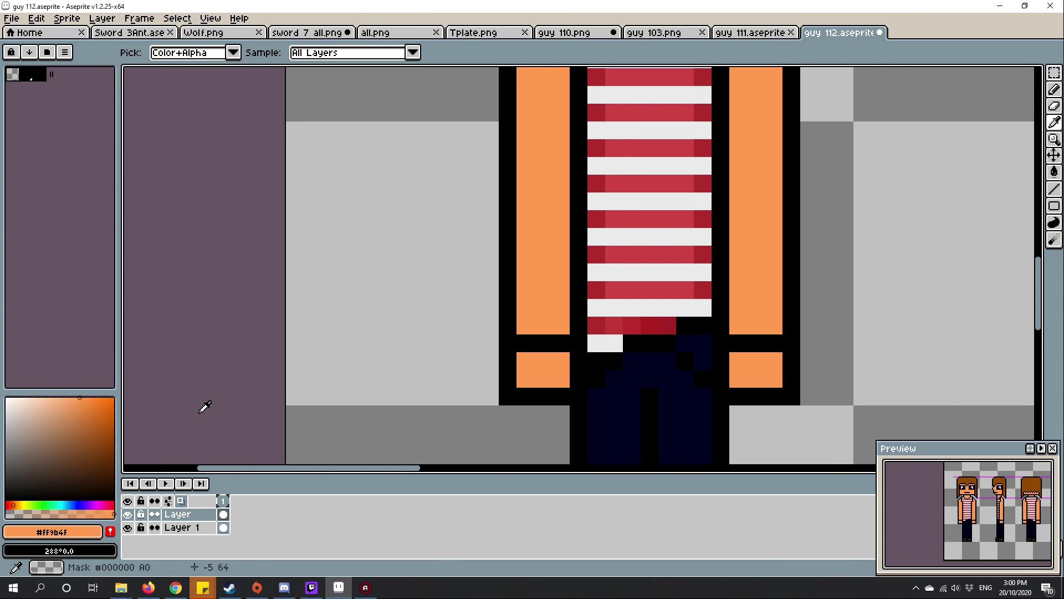
left_click(540, 250)
scroll(666, 249, "up", 3)
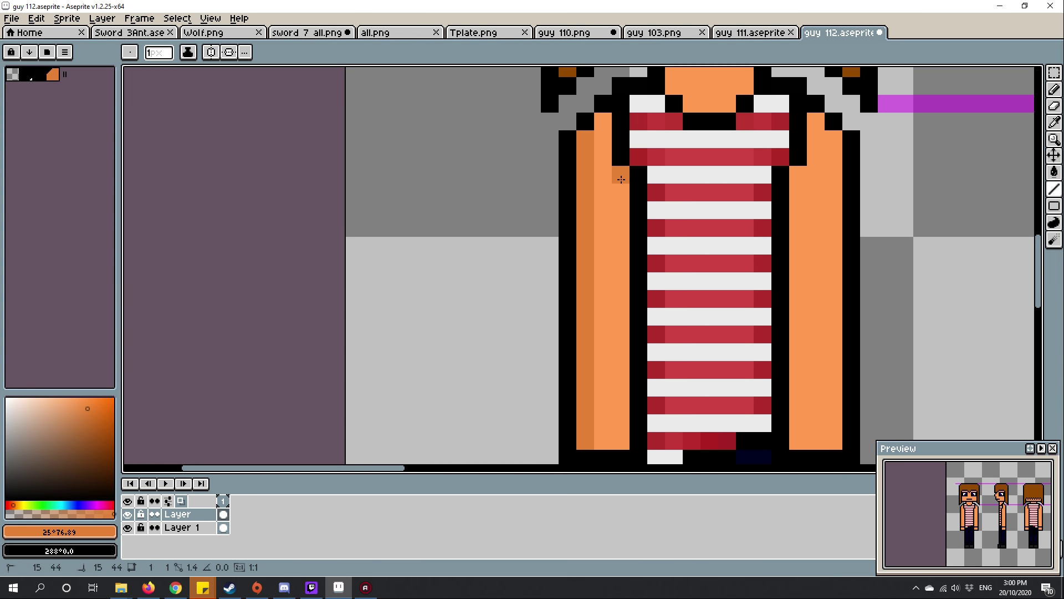
left_click(621, 179)
scroll(621, 180, "down", 2)
scroll(648, 353, "down", 2)
scroll(707, 163, "up", 5)
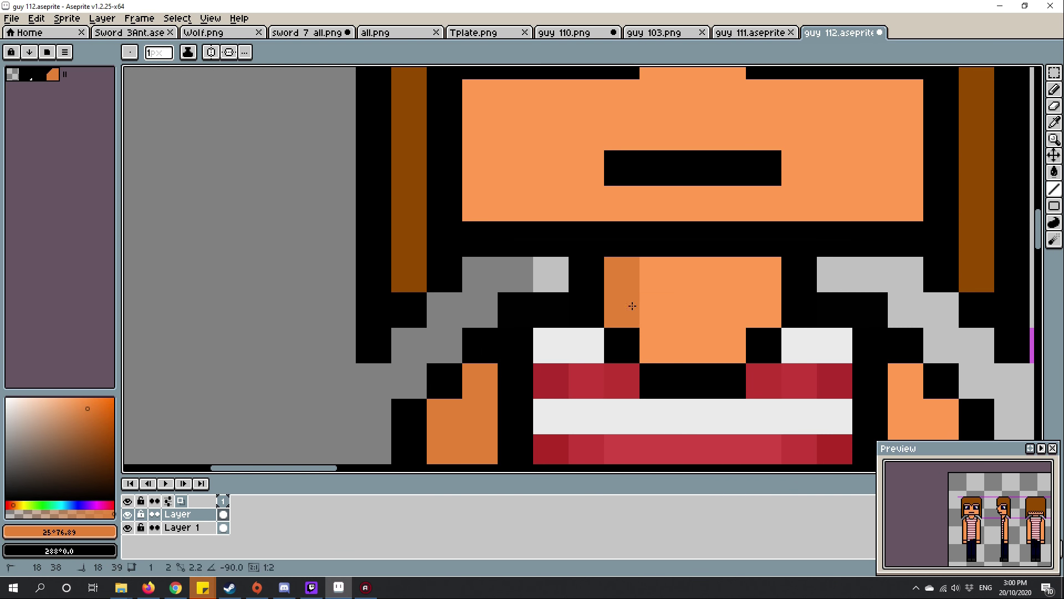
scroll(633, 249, "up", 2)
left_click_drag(550, 167, 632, 275)
scroll(632, 275, "down", 5)
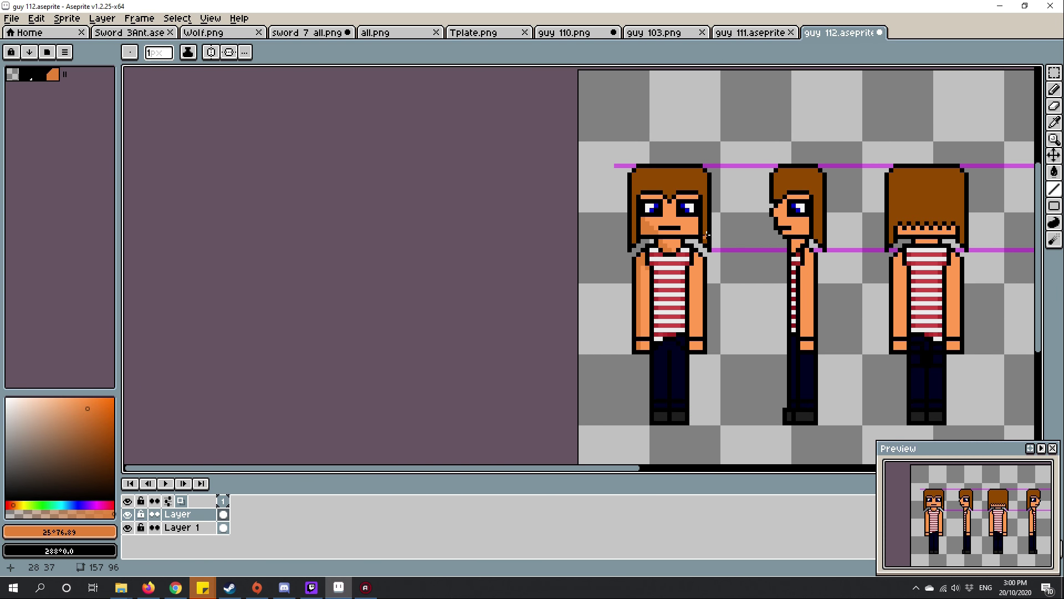
scroll(665, 250, "up", 3)
scroll(582, 208, "up", 2)
key("i")
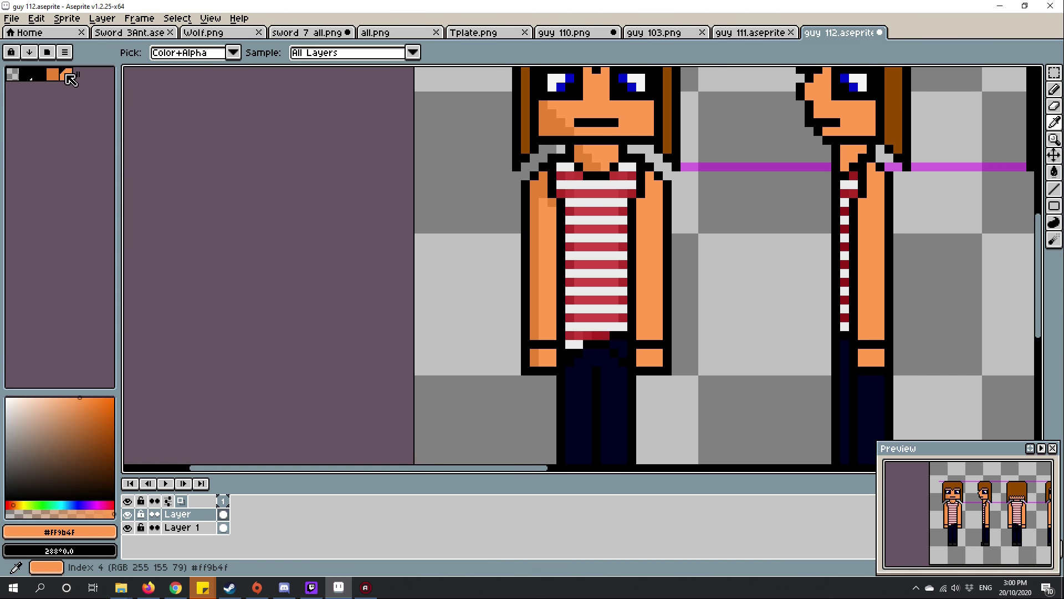
left_click(83, 75)
scroll(548, 225, "up", 3)
left_click_drag(665, 125, 665, 433)
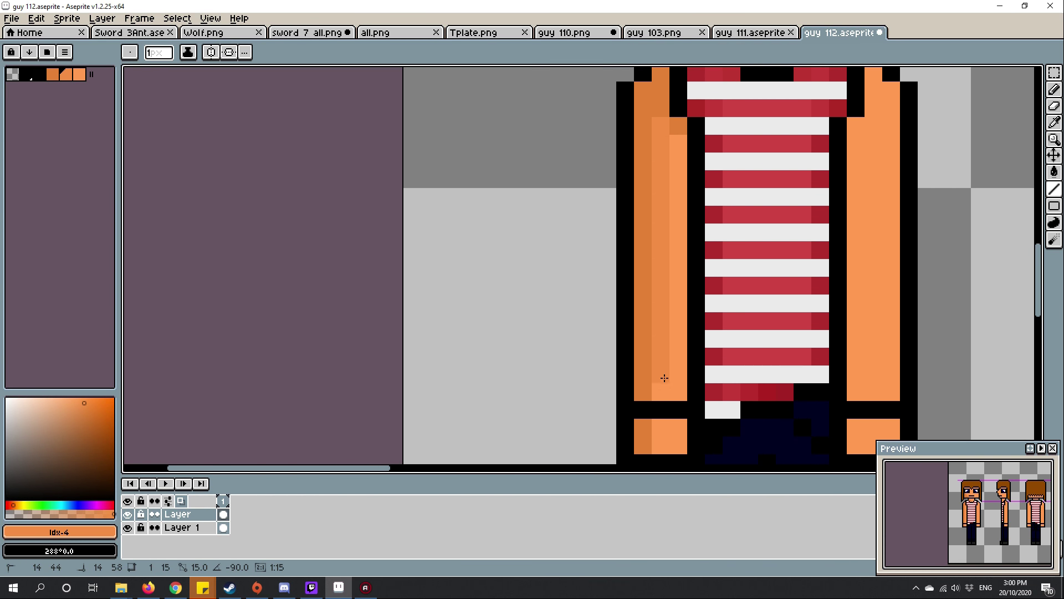
scroll(684, 299, "up", 1)
left_click_drag(684, 299, 691, 311)
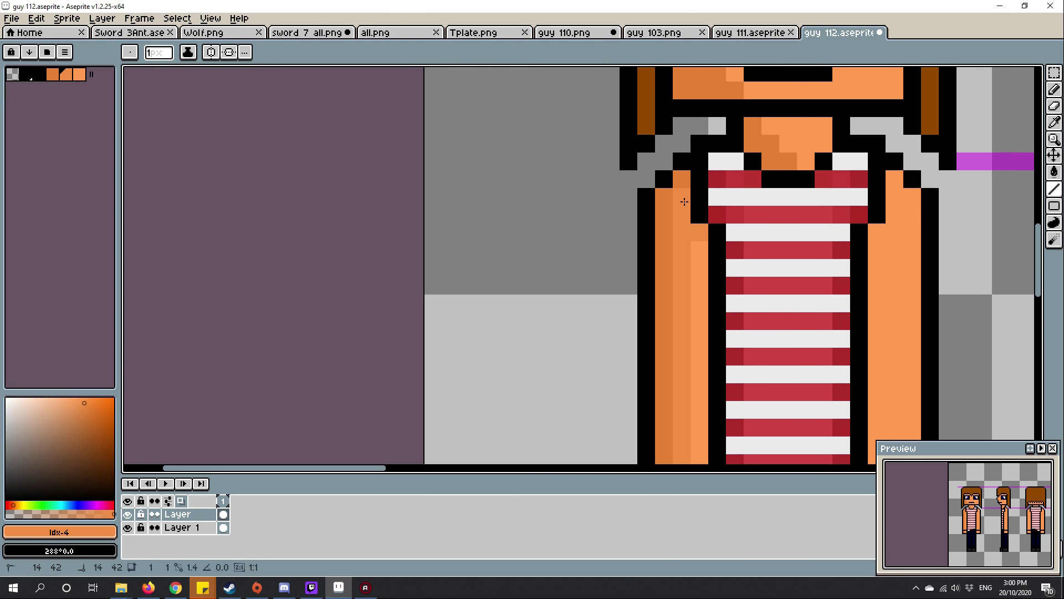
scroll(684, 202, "up", 3)
scroll(620, 242, "up", 2)
scroll(652, 245, "down", 1)
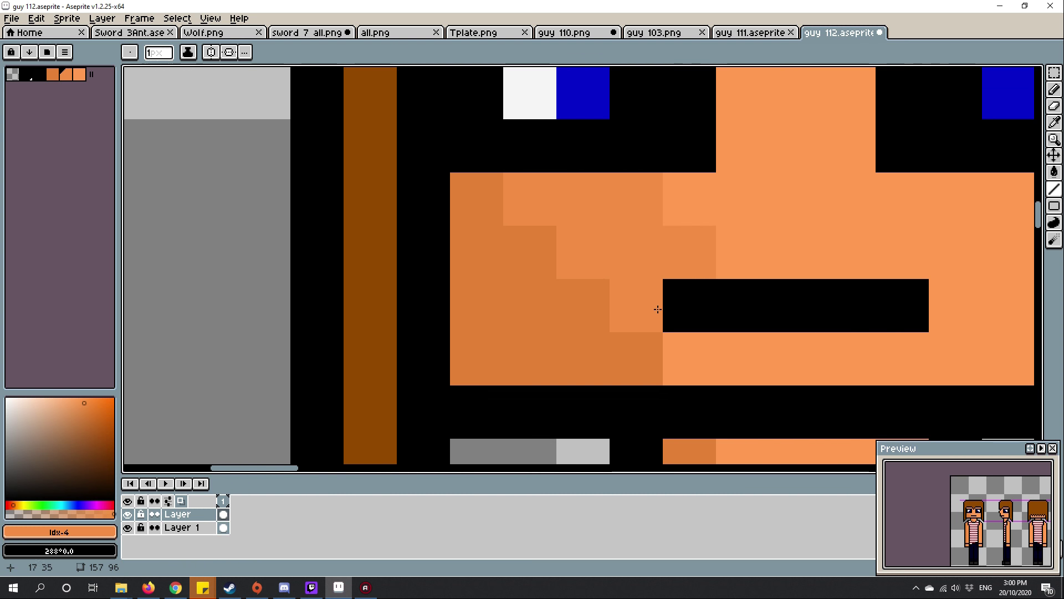
scroll(653, 244, "down", 4)
scroll(665, 266, "up", 4)
scroll(707, 299, "down", 3)
scroll(709, 301, "up", 4)
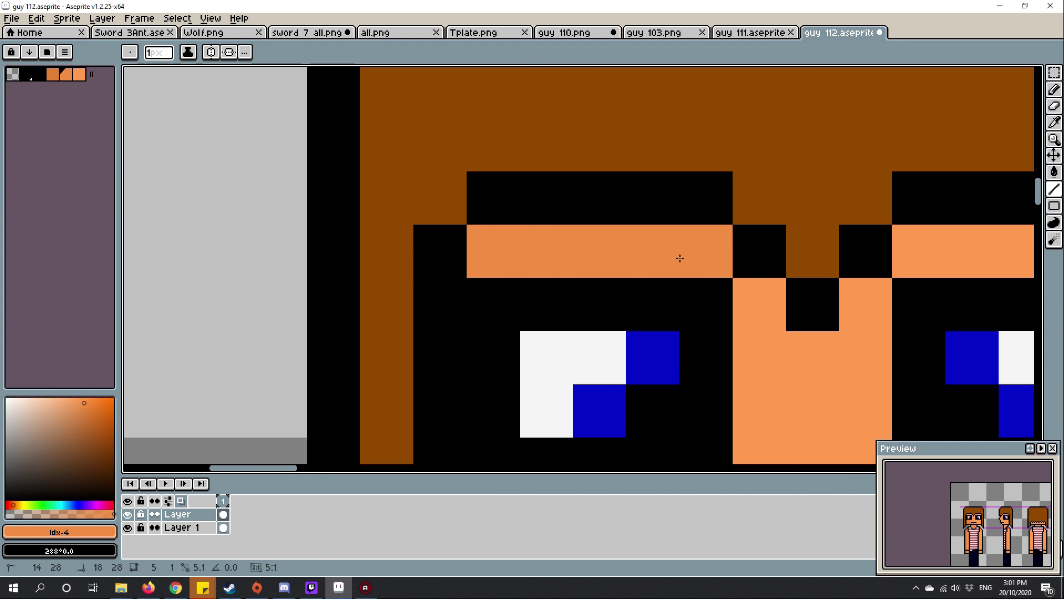
scroll(648, 250, "down", 1)
scroll(599, 241, "down", 4)
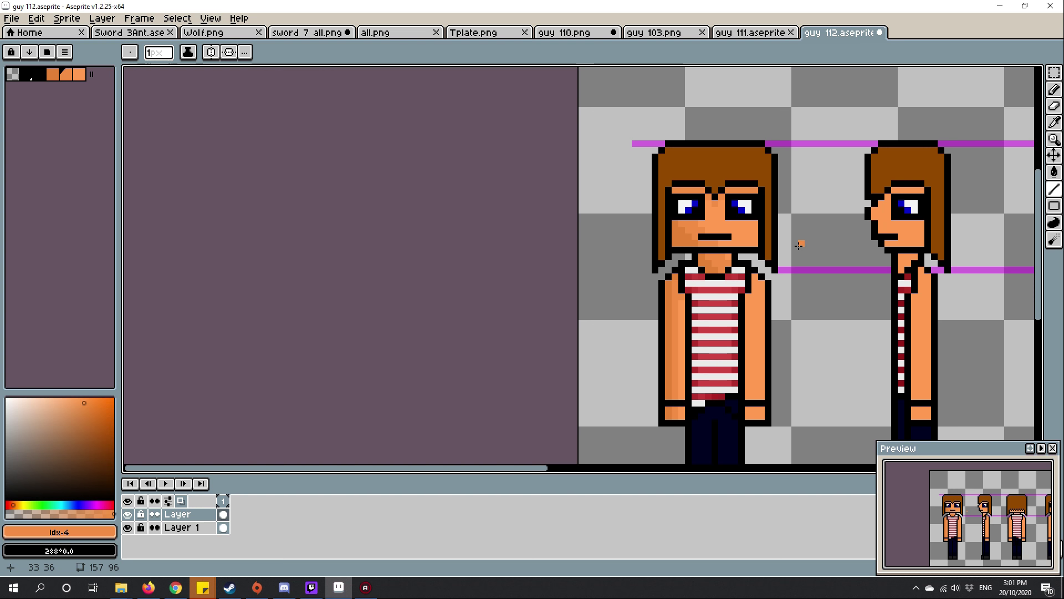
scroll(809, 231, "up", 4)
- Add darker skin shading beside the eye, on the side-view cheek, under the fringe and along the back-view neck
left_click_drag(815, 158, 566, 264)
scroll(574, 258, "down", 4)
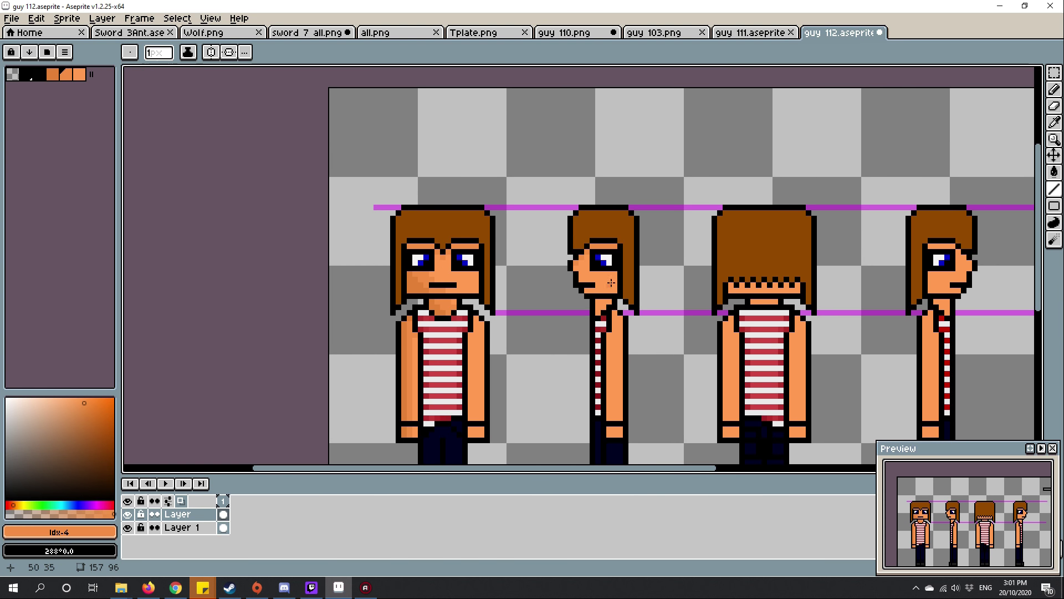
scroll(542, 243, "up", 4)
scroll(541, 243, "down", 4)
scroll(666, 250, "down", 1)
scroll(622, 187, "up", 3)
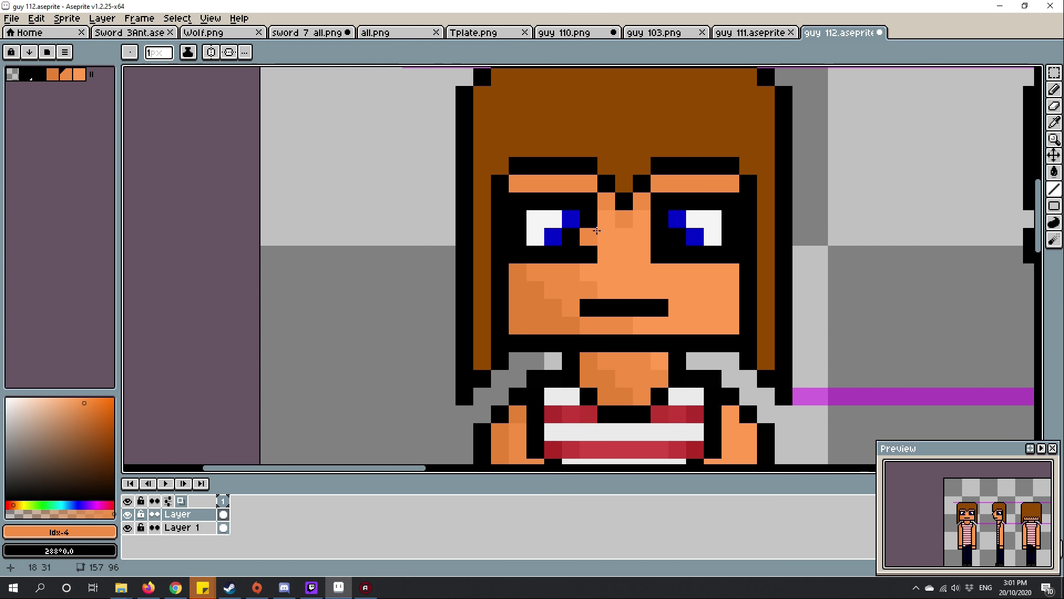
scroll(623, 186, "down", 2)
scroll(689, 315, "down", 2)
scroll(712, 323, "up", 2)
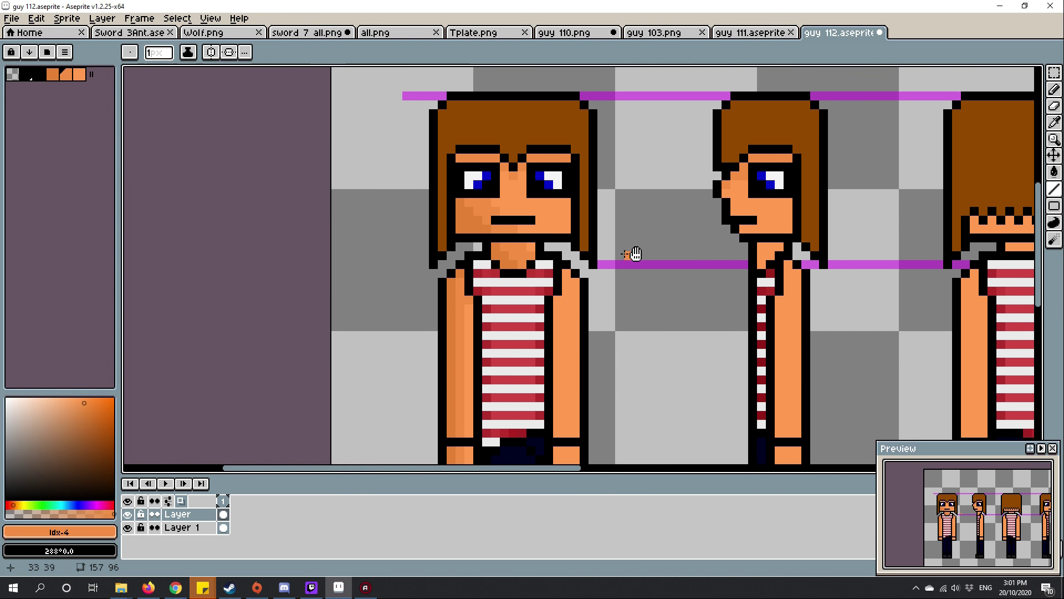
scroll(641, 250, "up", 2)
scroll(694, 308, "up", 2)
scroll(596, 239, "up", 2)
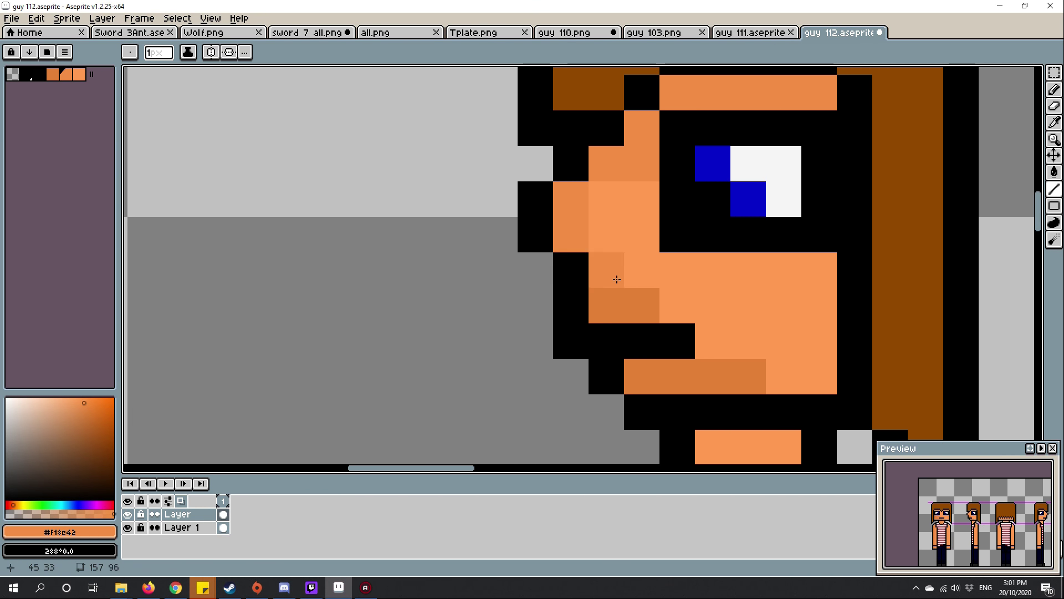
scroll(777, 366, "down", 3)
scroll(707, 250, "down", 2)
scroll(707, 249, "up", 3)
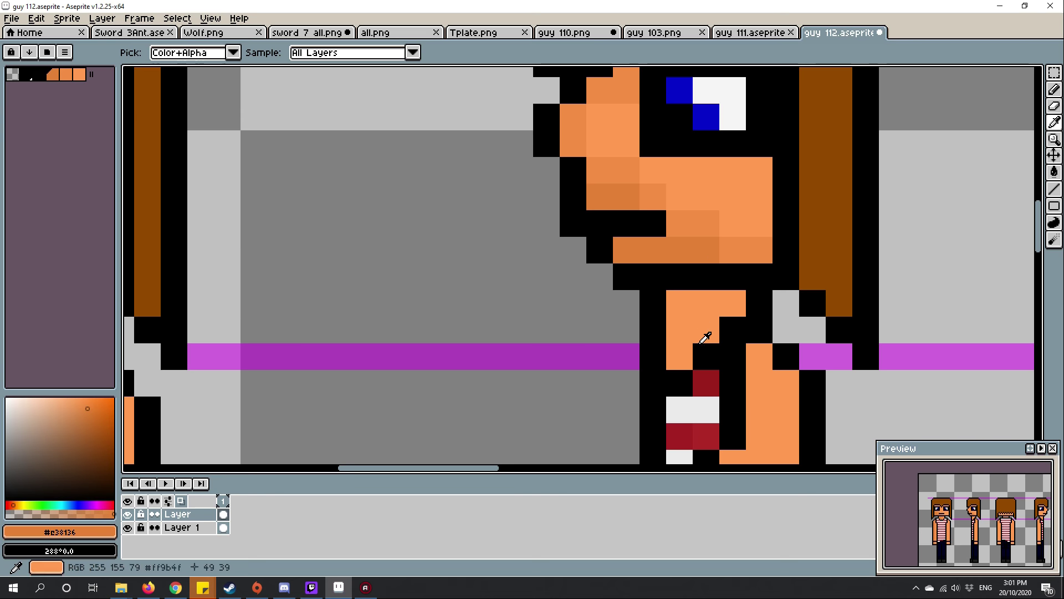
scroll(703, 332, "up", 2)
scroll(703, 333, "down", 5)
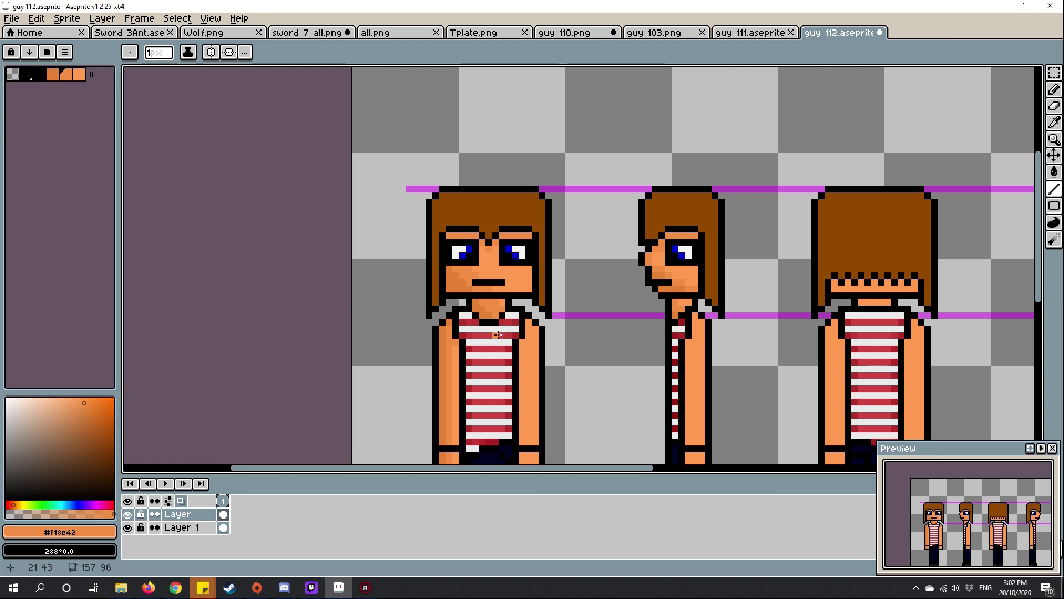
scroll(496, 332, "up", 3)
scroll(541, 250, "down", 3)
scroll(707, 266, "up", 4)
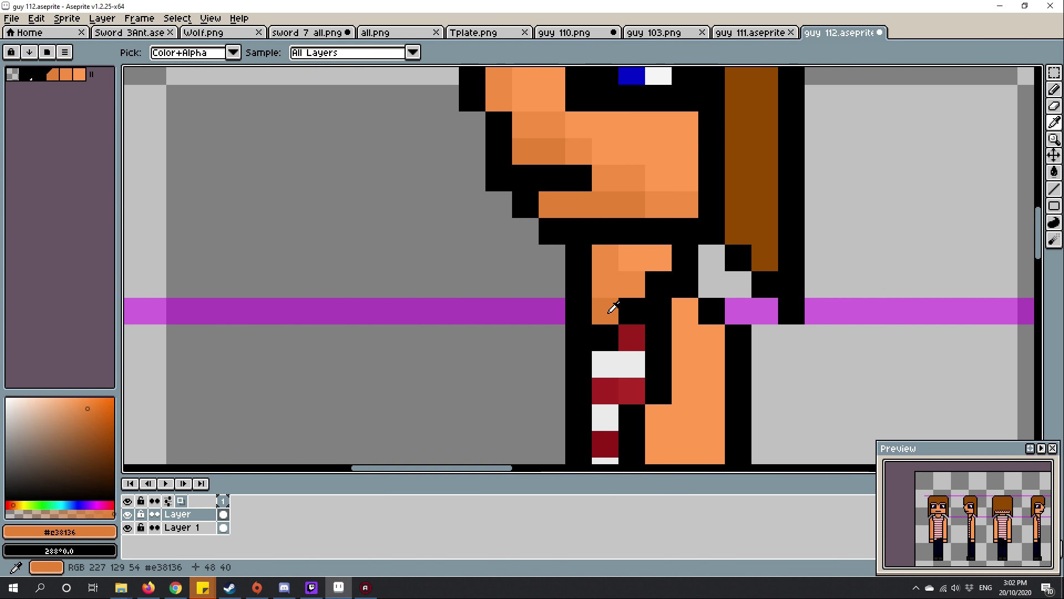
scroll(654, 208, "up", 2)
scroll(655, 165, "down", 2)
scroll(582, 233, "down", 3)
scroll(550, 241, "down", 1)
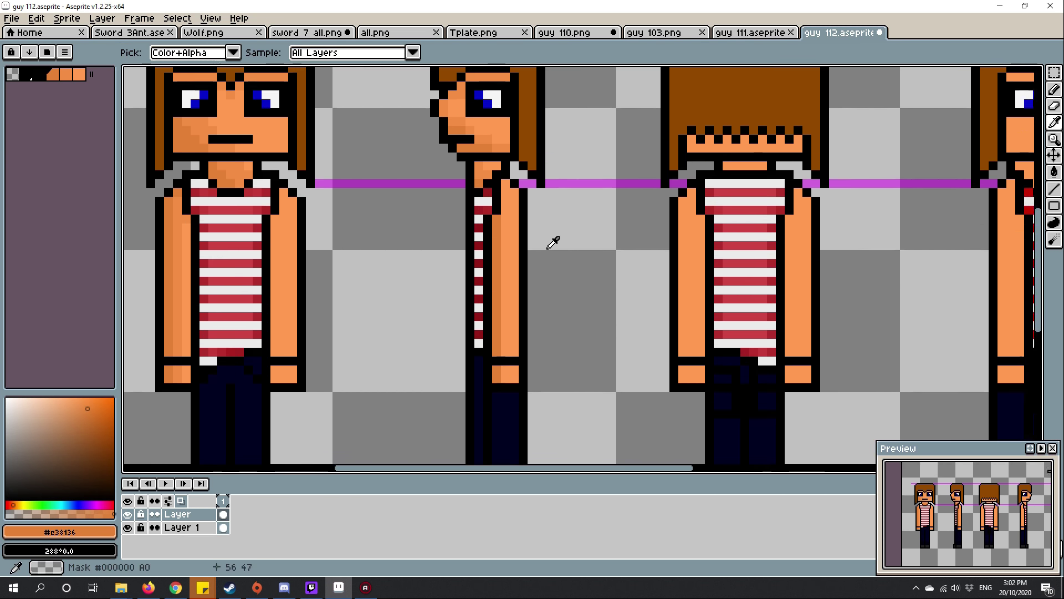
scroll(596, 240, "up", 3)
scroll(596, 240, "down", 4)
scroll(582, 249, "up", 3)
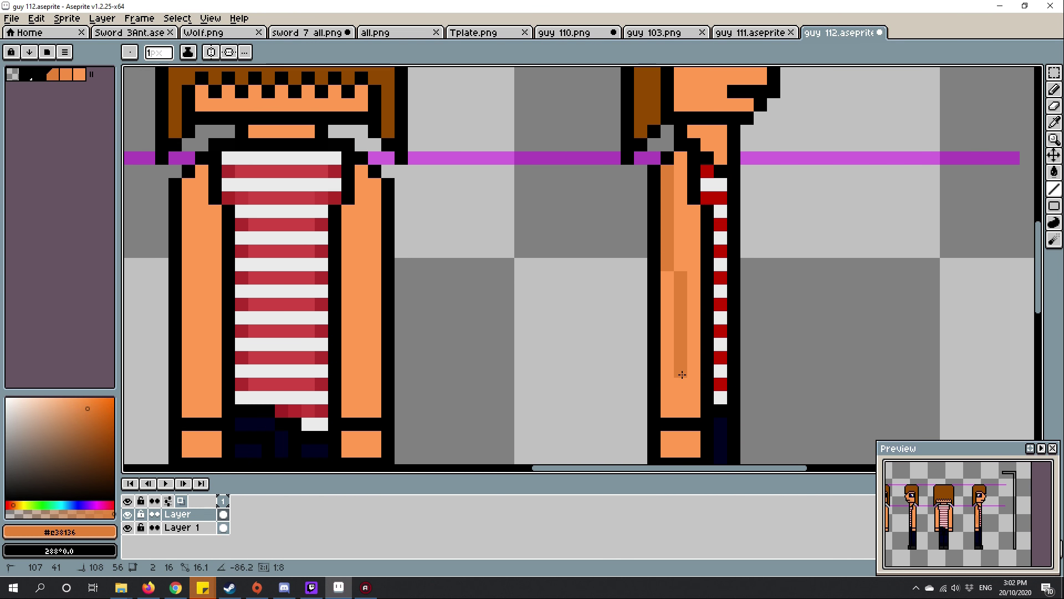
scroll(680, 289, "down", 1)
scroll(679, 289, "down", 3)
scroll(699, 258, "up", 1)
scroll(698, 258, "up", 4)
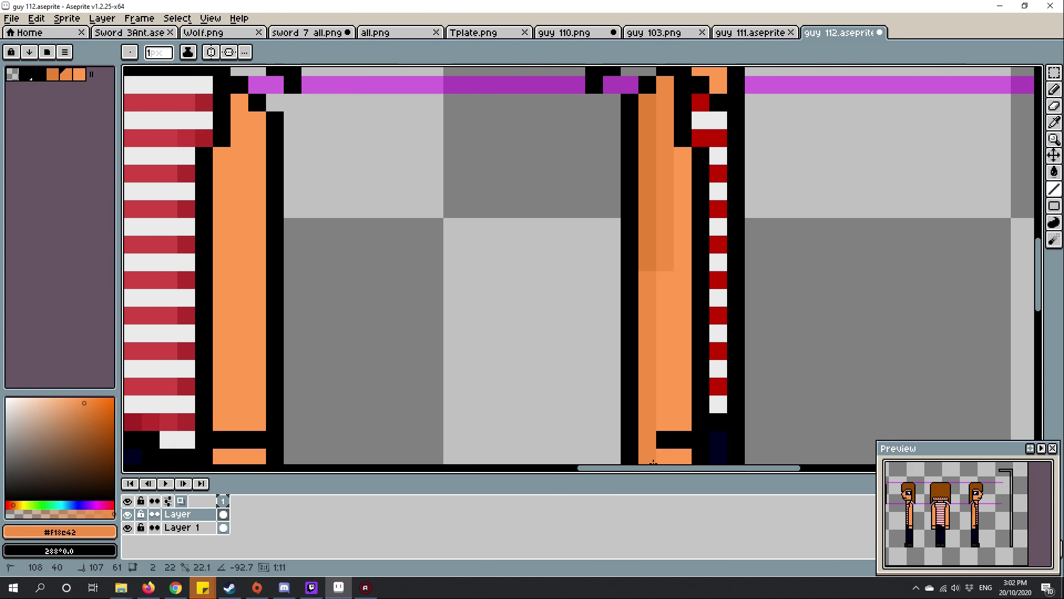
left_click(663, 323, "alt")
scroll(663, 323, "down", 4)
scroll(671, 347, "down", 1)
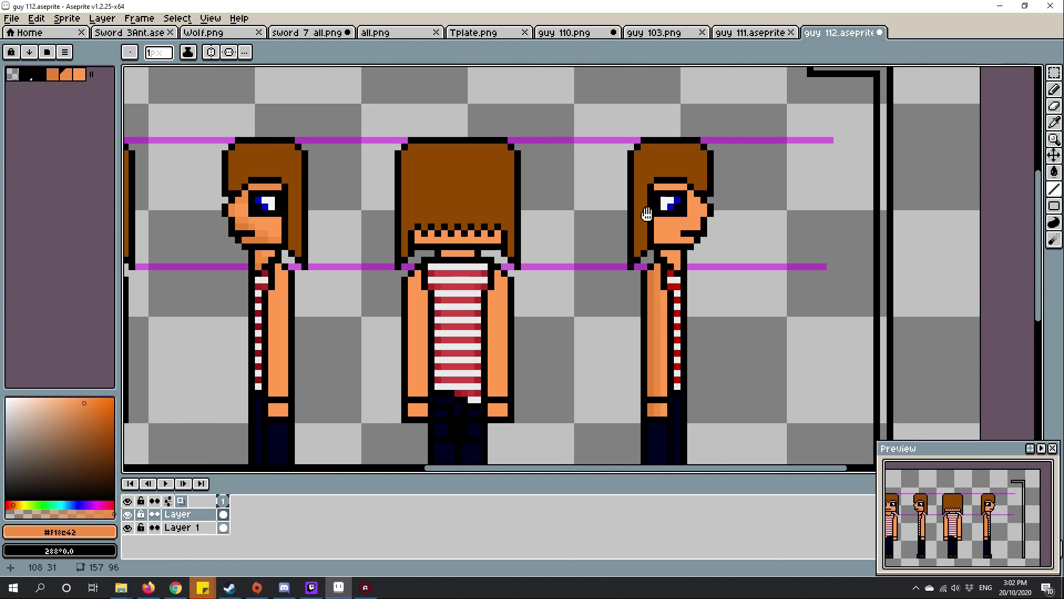
scroll(632, 225, "up", 3)
scroll(633, 224, "up", 2)
left_click(583, 243, "alt")
scroll(582, 243, "down", 4)
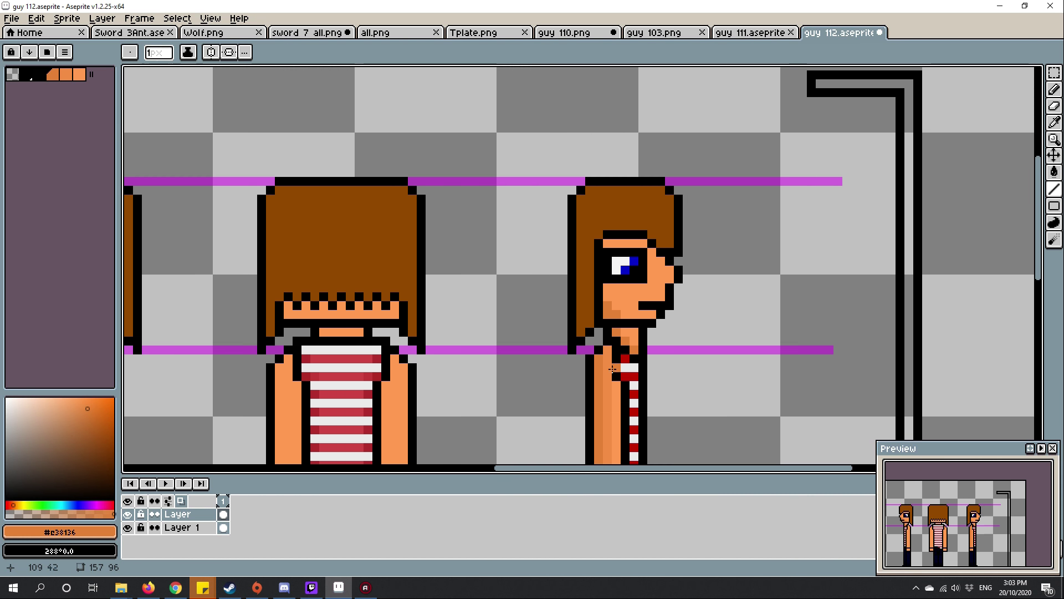
scroll(649, 273, "up", 2)
scroll(649, 273, "up", 2)
left_click_drag(619, 250, 649, 316)
scroll(650, 273, "down", 2)
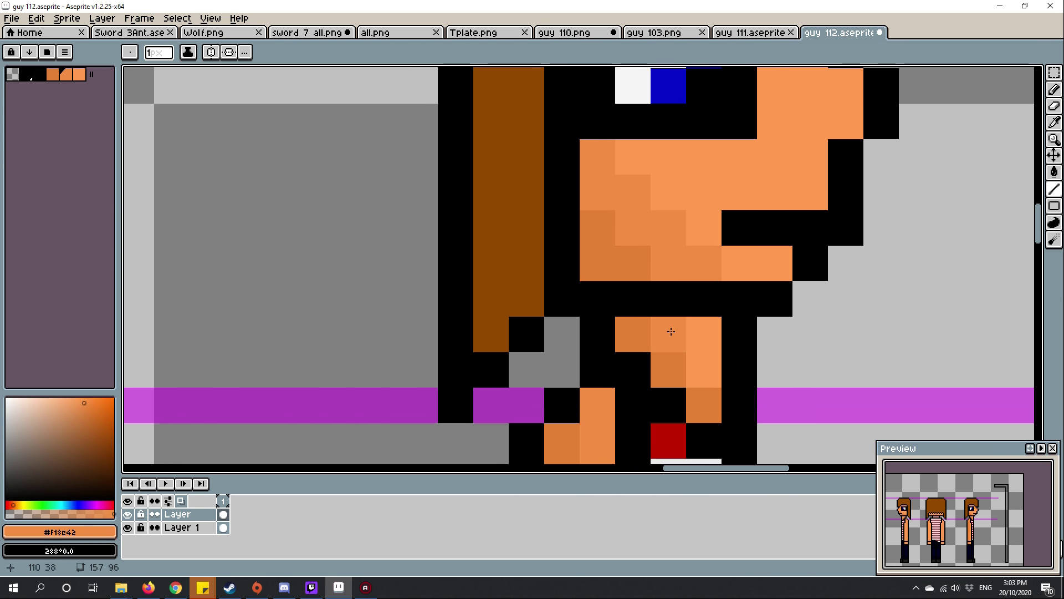
scroll(648, 273, "down", 3)
scroll(748, 332, "up", 4)
scroll(780, 337, "up", 1)
scroll(780, 336, "down", 4)
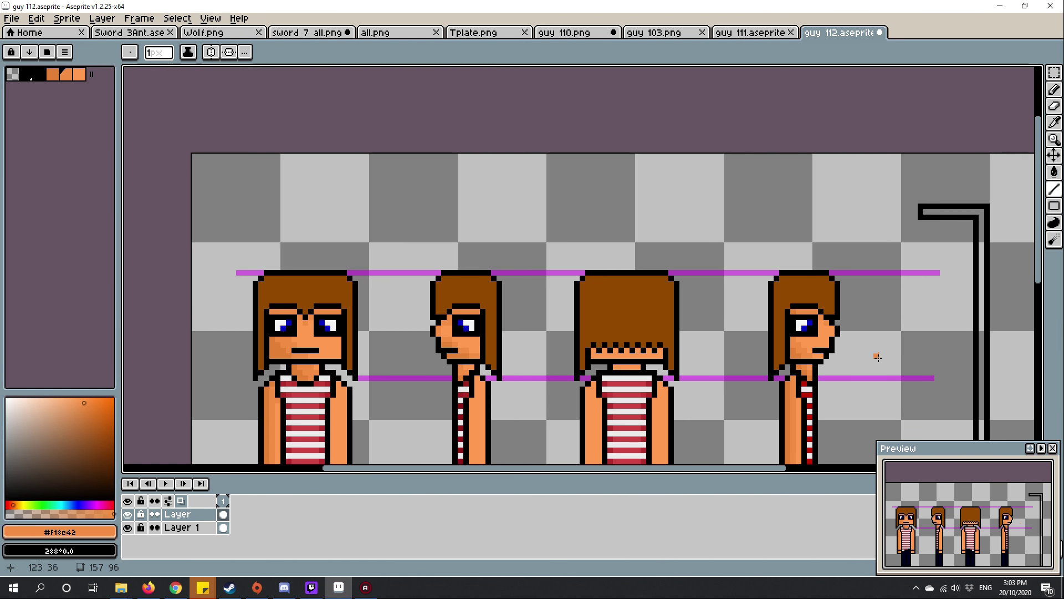
scroll(657, 316, "up", 2)
scroll(732, 258, "up", 2)
scroll(731, 259, "up", 1)
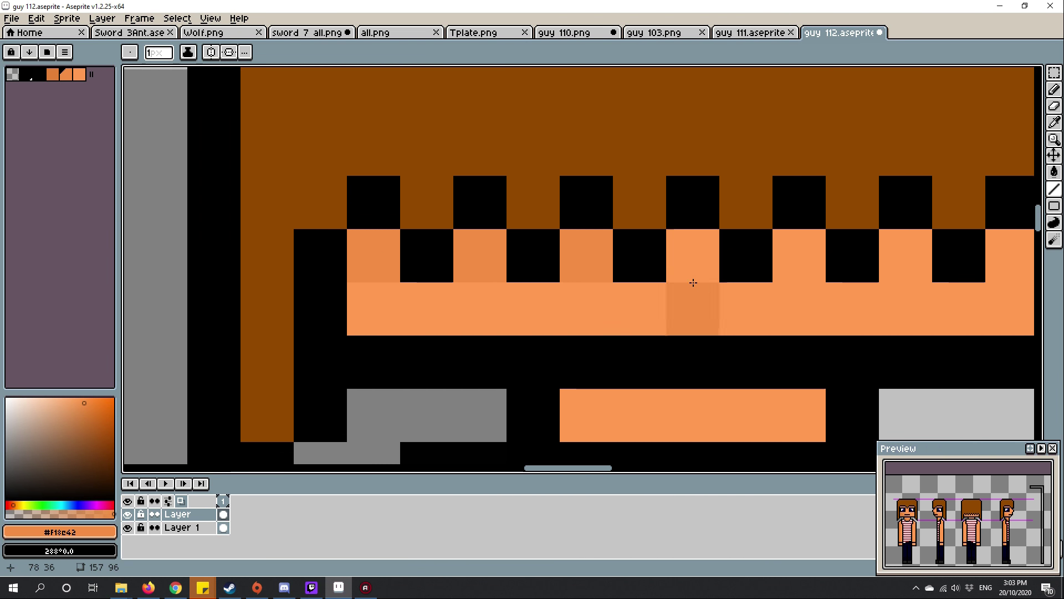
left_click_drag(691, 283, 530, 299)
scroll(530, 300, "down", 1)
left_click_drag(681, 287, 899, 287)
scroll(914, 300, "down", 3)
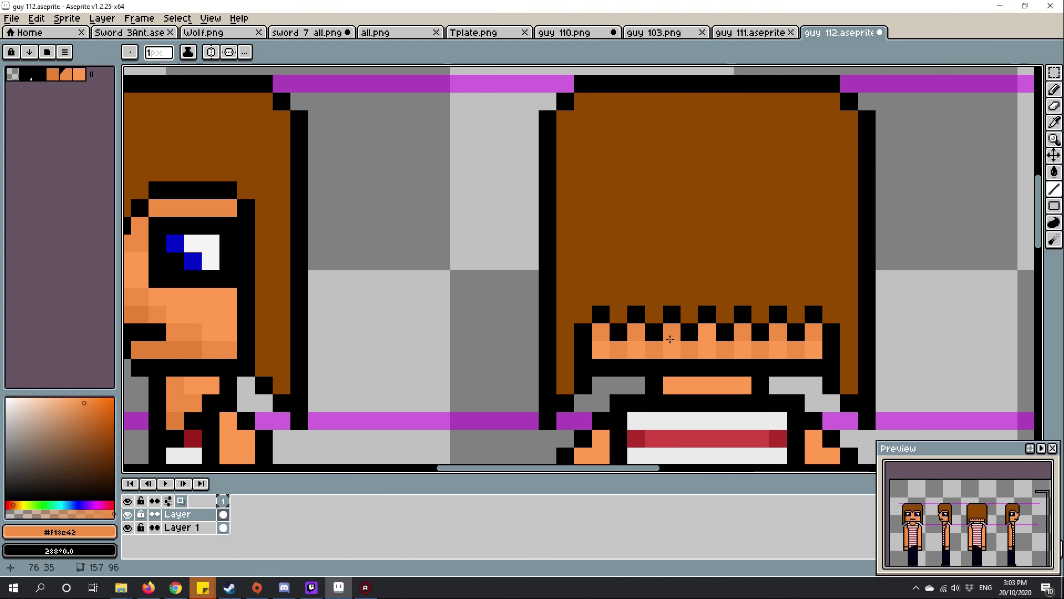
scroll(582, 333, "up", 1)
scroll(846, 289, "down", 2)
scroll(753, 286, "up", 3)
left_click_drag(574, 316, 641, 316)
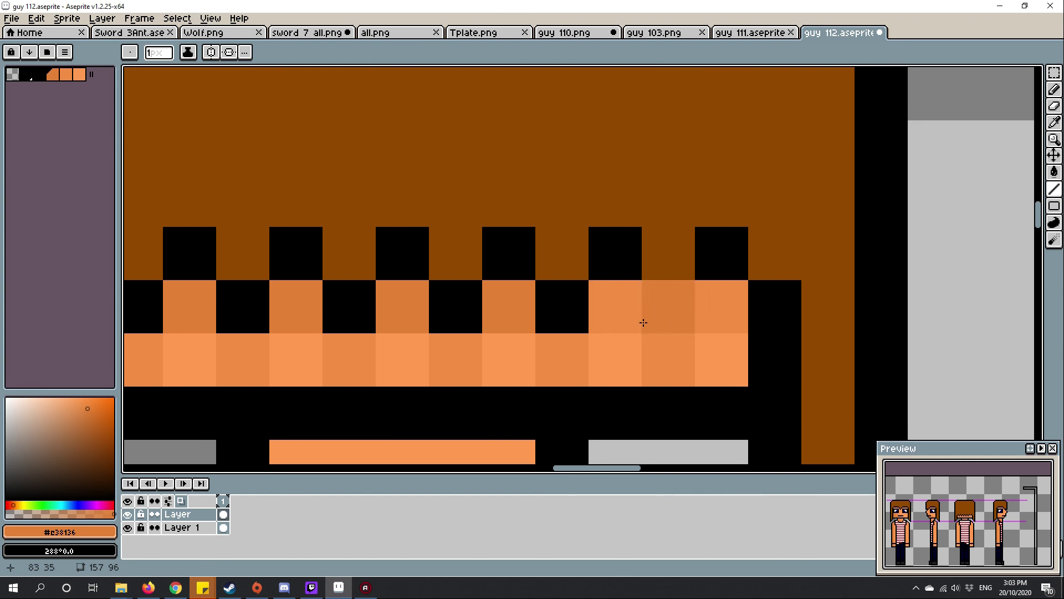
scroll(734, 356, "down", 4)
scroll(735, 356, "up", 4)
left_click(703, 284)
scroll(702, 273, "down", 3)
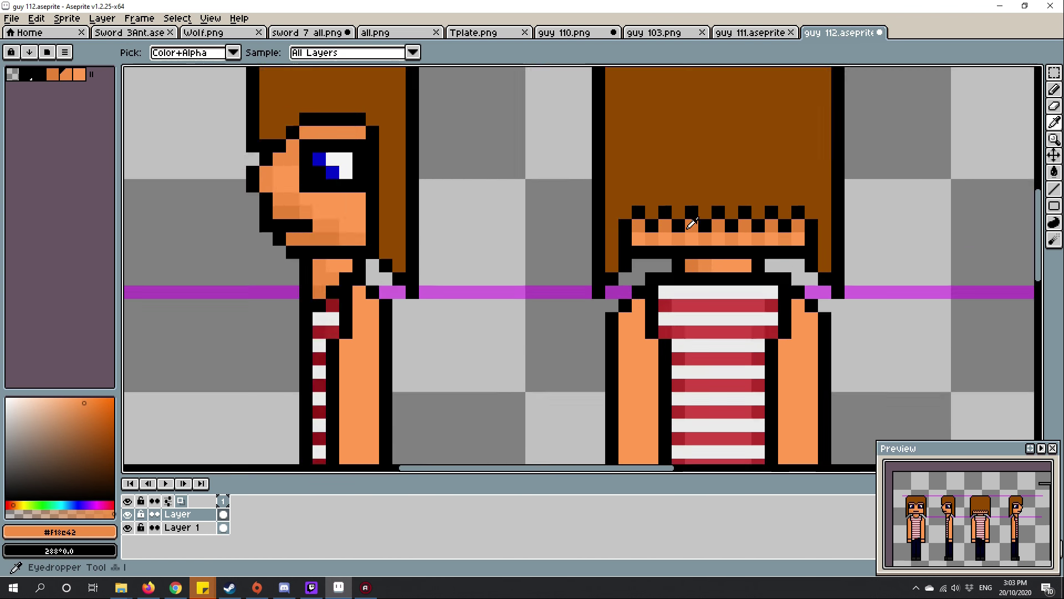
scroll(702, 266, "down", 1)
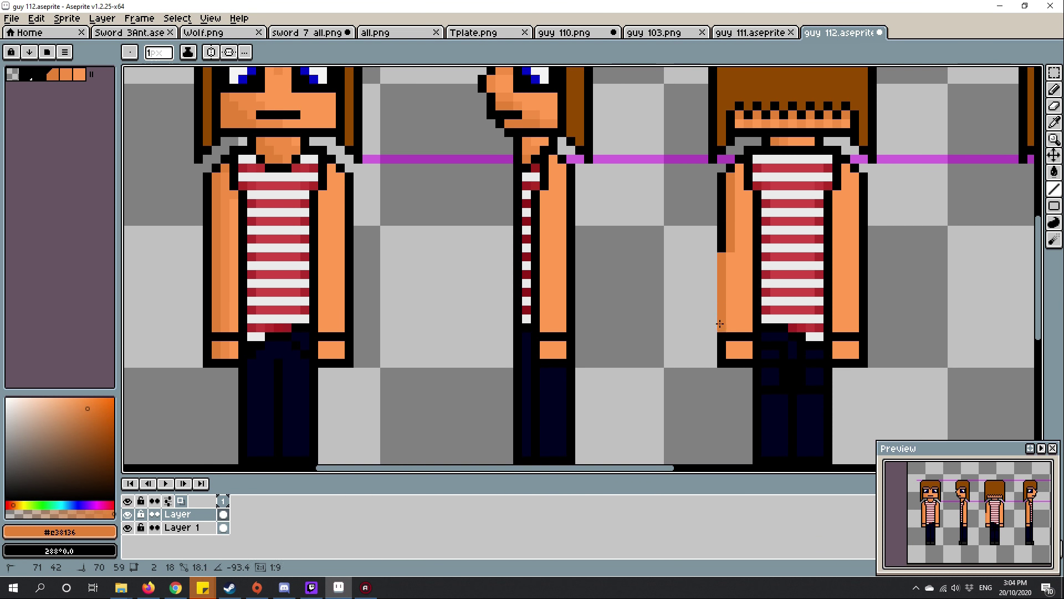
scroll(720, 324, "up", 4)
scroll(719, 323, "down", 3)
scroll(719, 324, "up", 3)
scroll(610, 196, "up", 1)
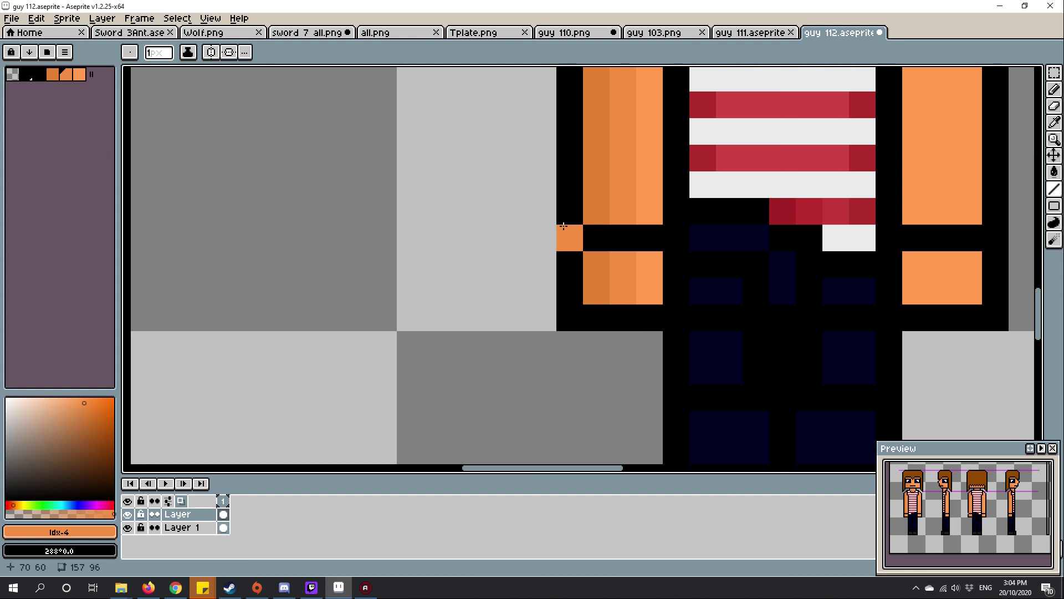
scroll(535, 231, "down", 3)
scroll(582, 208, "down", 2)
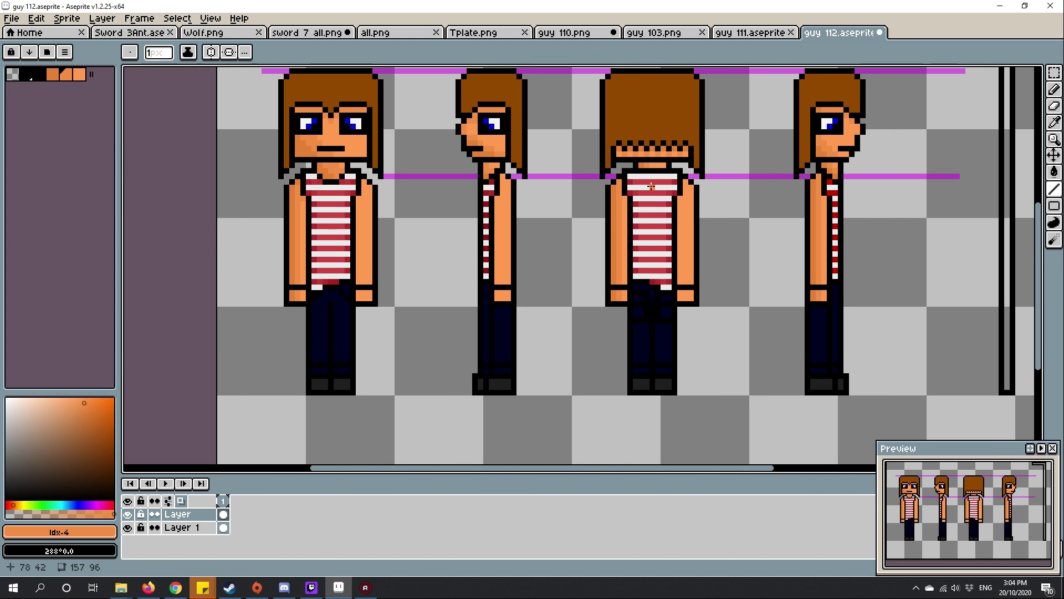
scroll(652, 185, "up", 2)
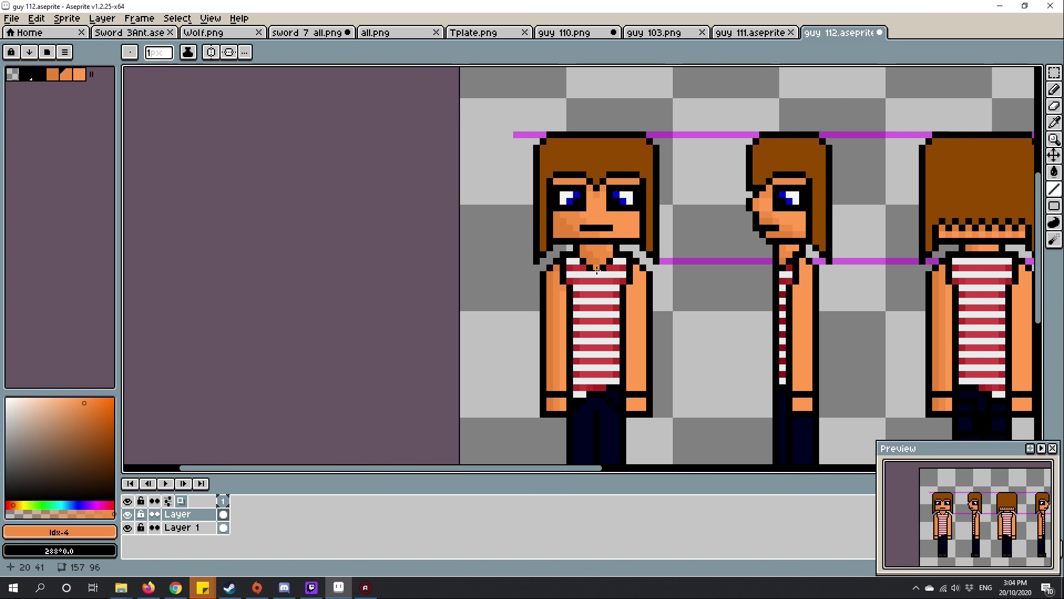
scroll(597, 268, "up", 3)
- Pick a lighter skin tone from the canvas and add it to the palette
key("i")
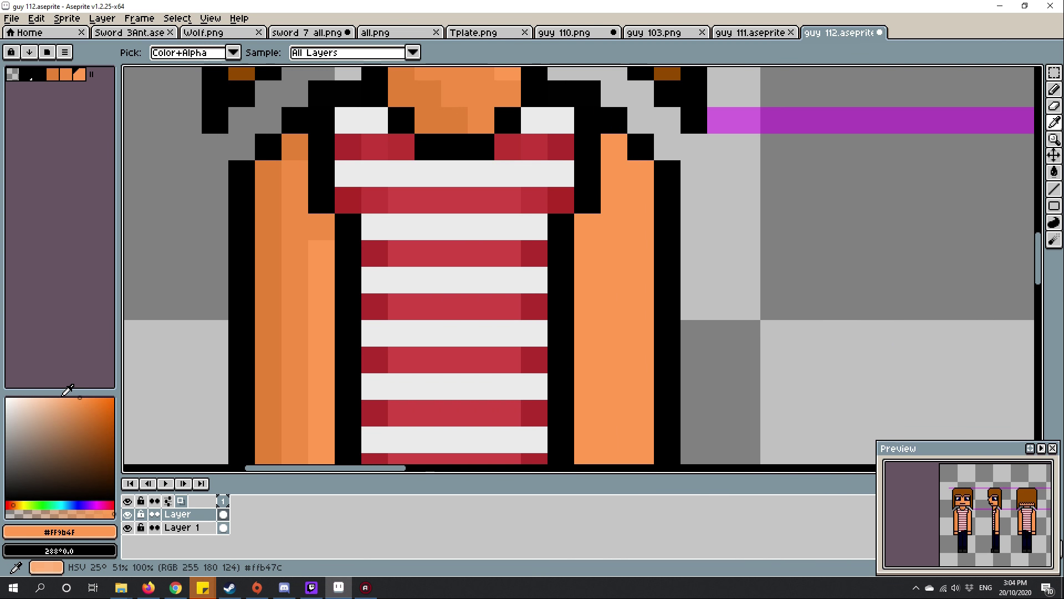
left_click(105, 539)
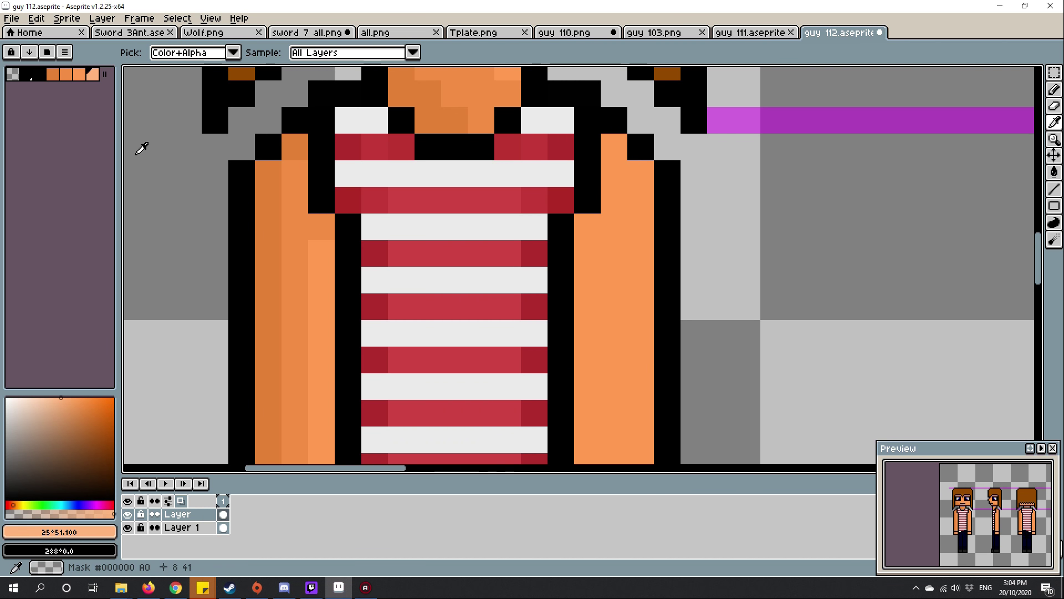
left_click(64, 51)
- Draw lighter highlight lines down the figures' arms and light cheek pixels
key("Escape")
key("l")
scroll(663, 206, "down", 3)
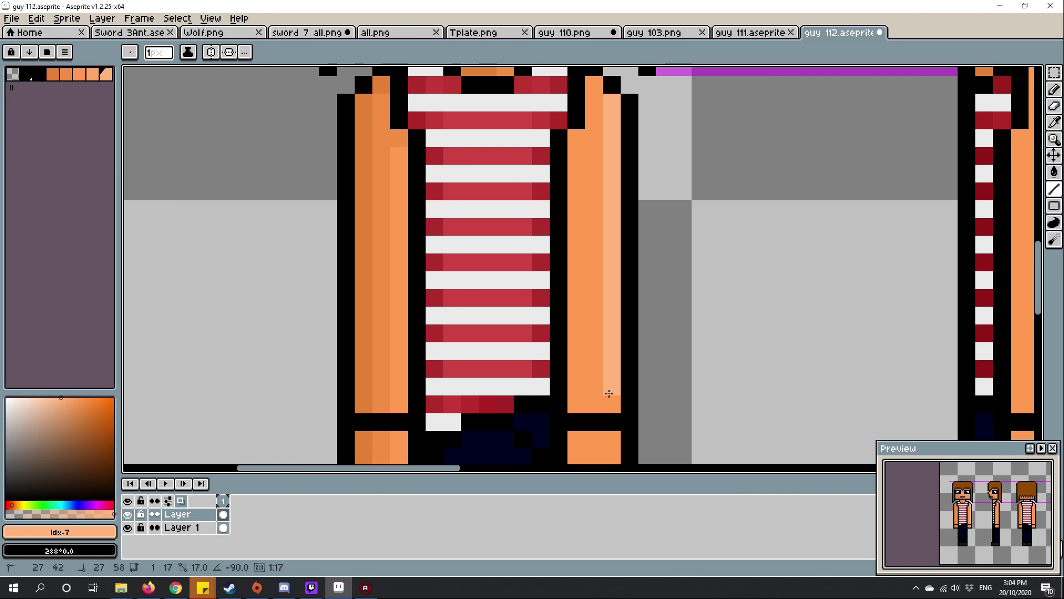
scroll(663, 205, "down", 3)
scroll(632, 205, "up", 6)
scroll(625, 205, "down", 4)
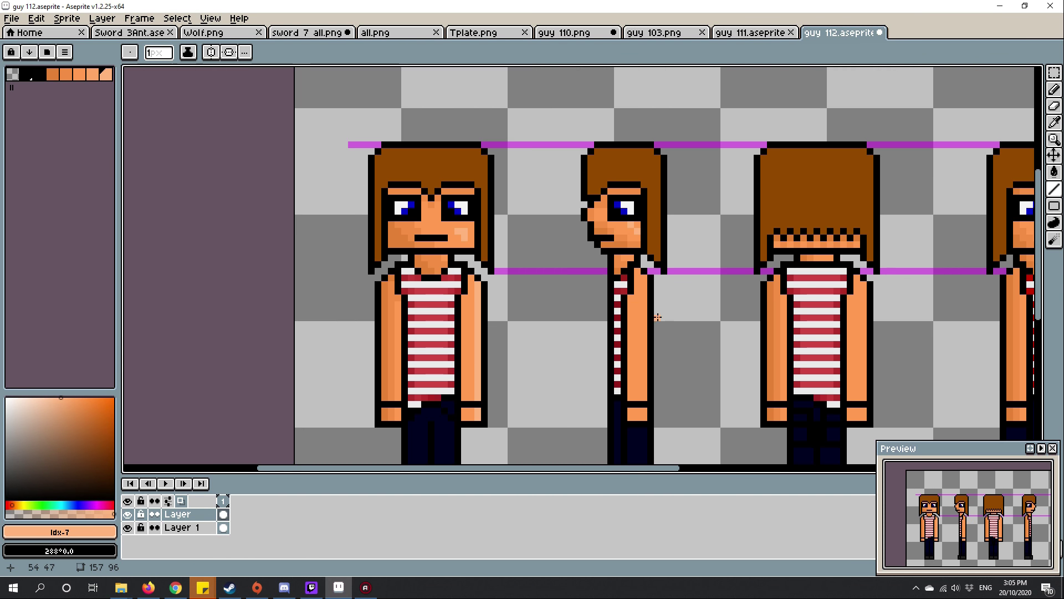
scroll(626, 206, "up", 2)
scroll(665, 309, "down", 2)
scroll(748, 310, "up", 4)
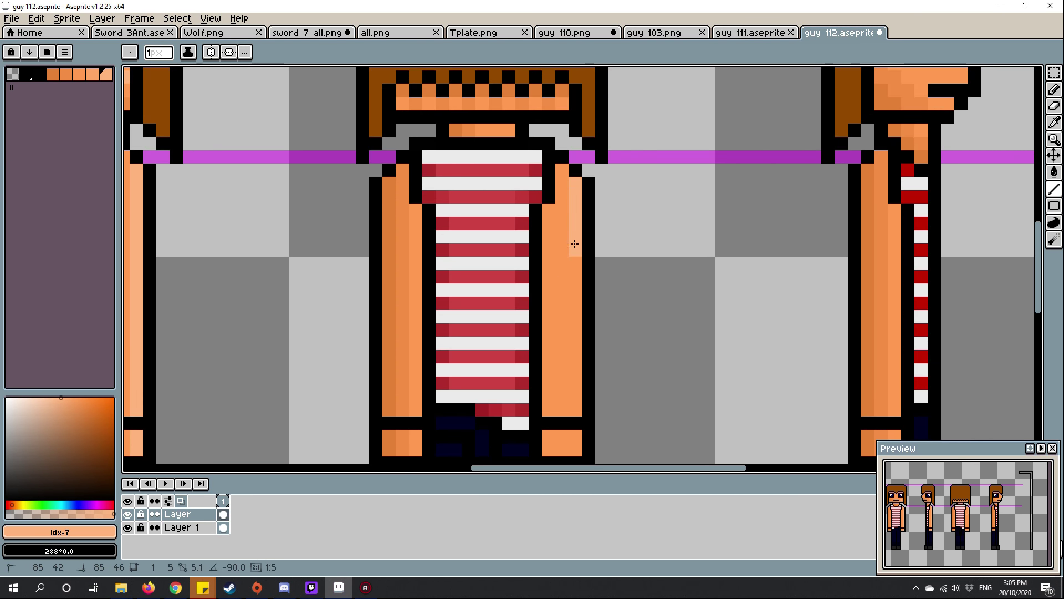
scroll(576, 448, "down", 3)
scroll(782, 234, "up", 5)
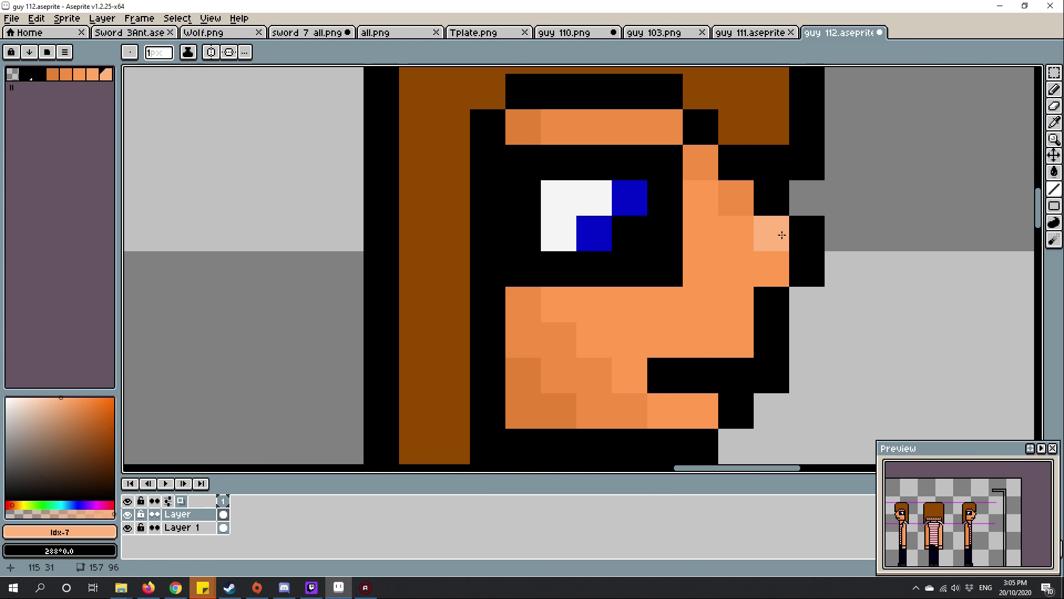
scroll(773, 267, "down", 4)
scroll(582, 249, "up", 3)
scroll(582, 249, "down", 3)
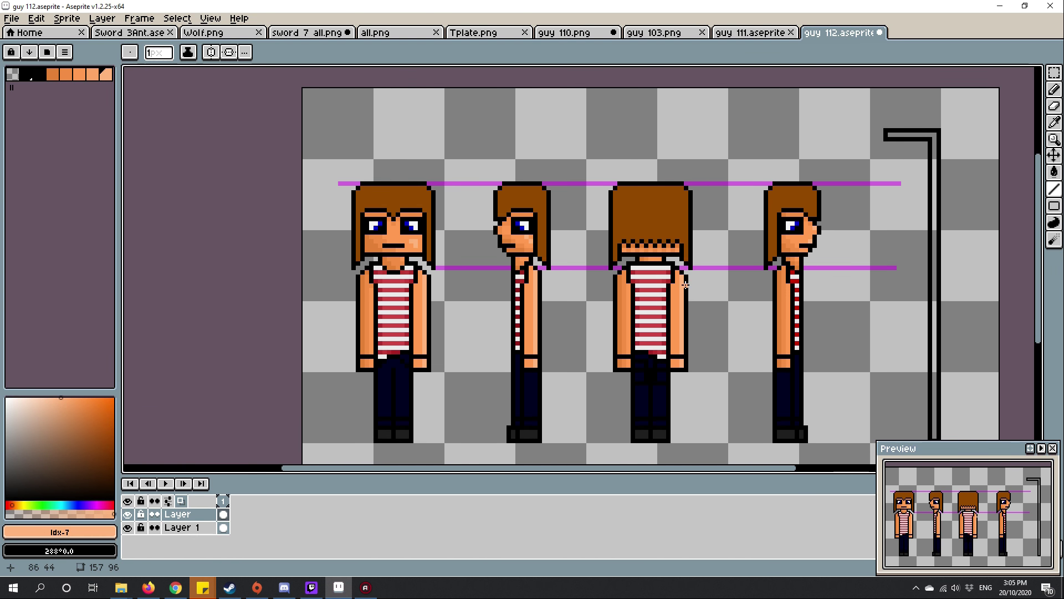
scroll(532, 249, "up", 5)
left_click_drag(582, 375, 541, 249)
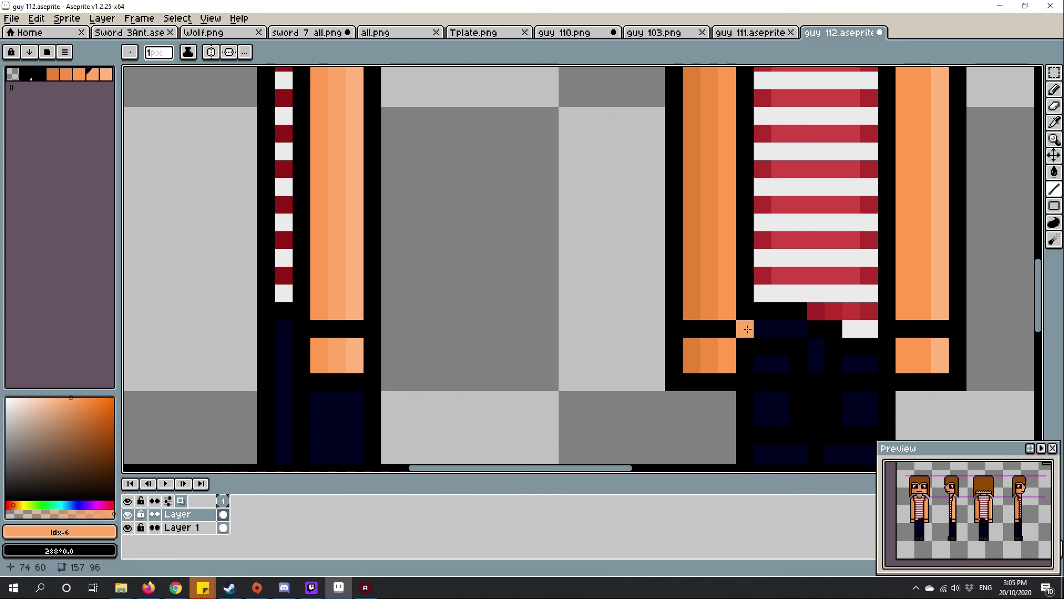
left_click_drag(666, 333, 627, 337)
scroll(627, 337, "down", 4)
scroll(582, 250, "up", 3)
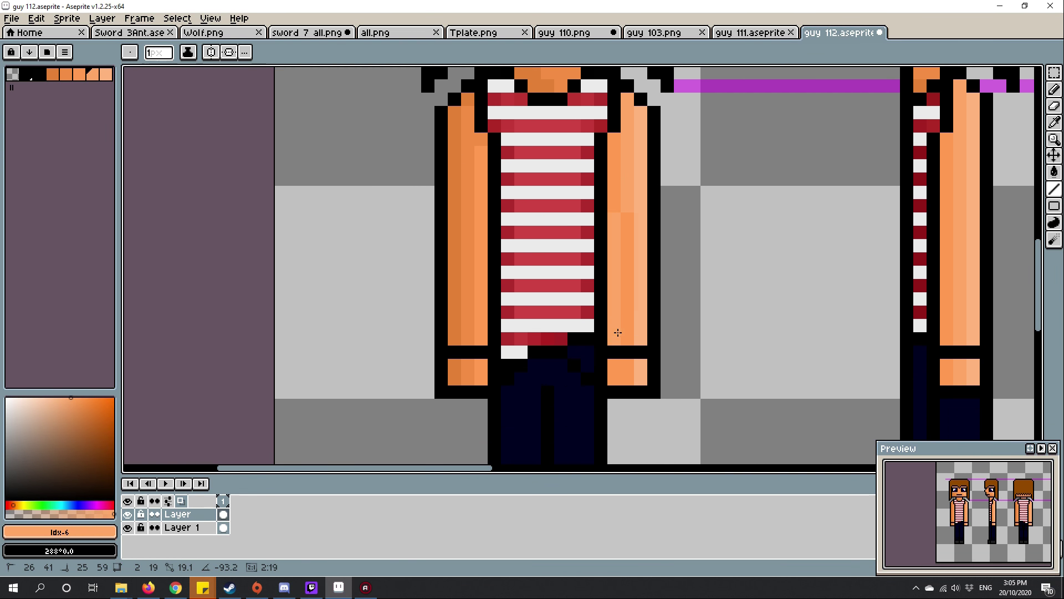
scroll(624, 375, "up", 1)
scroll(651, 435, "up", 2)
scroll(529, 227, "down", 3)
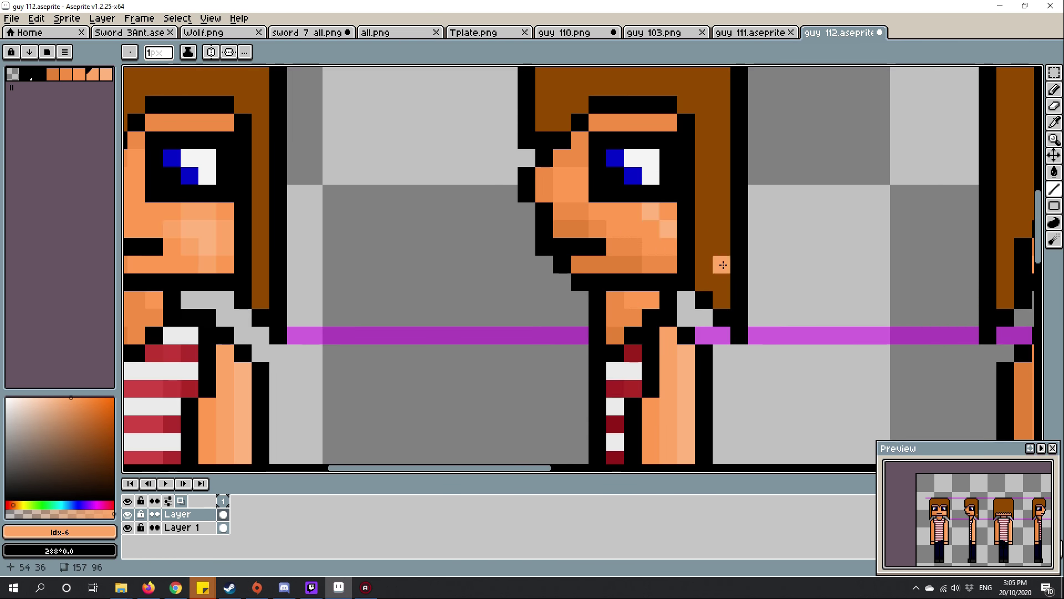
scroll(582, 250, "up", 3)
scroll(582, 250, "down", 3)
scroll(801, 165, "up", 3)
scroll(801, 164, "down", 1)
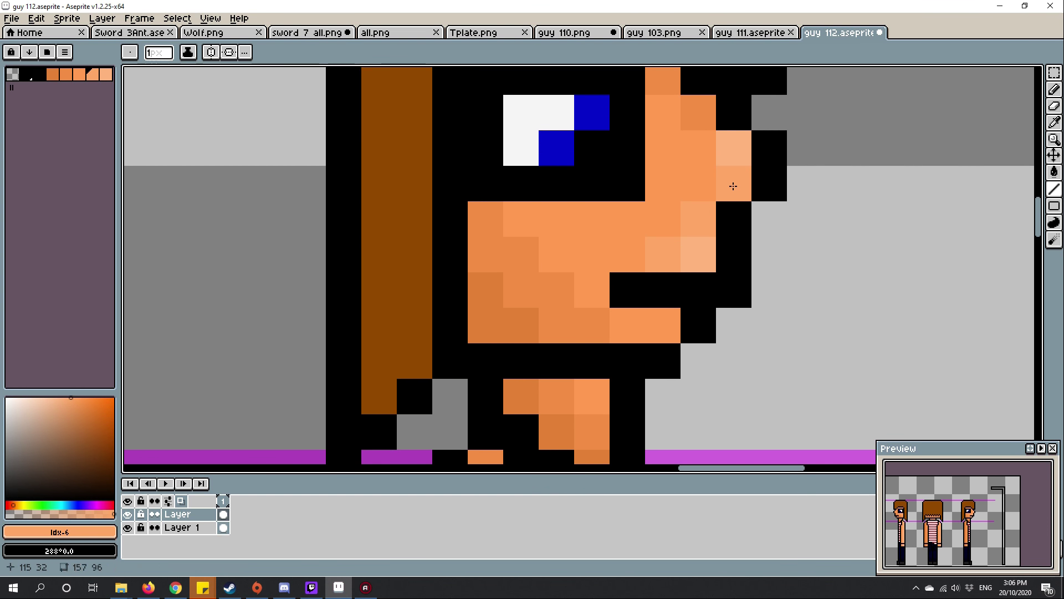
scroll(749, 183, "down", 1)
scroll(749, 183, "down", 3)
scroll(728, 239, "up", 4)
scroll(727, 239, "down", 4)
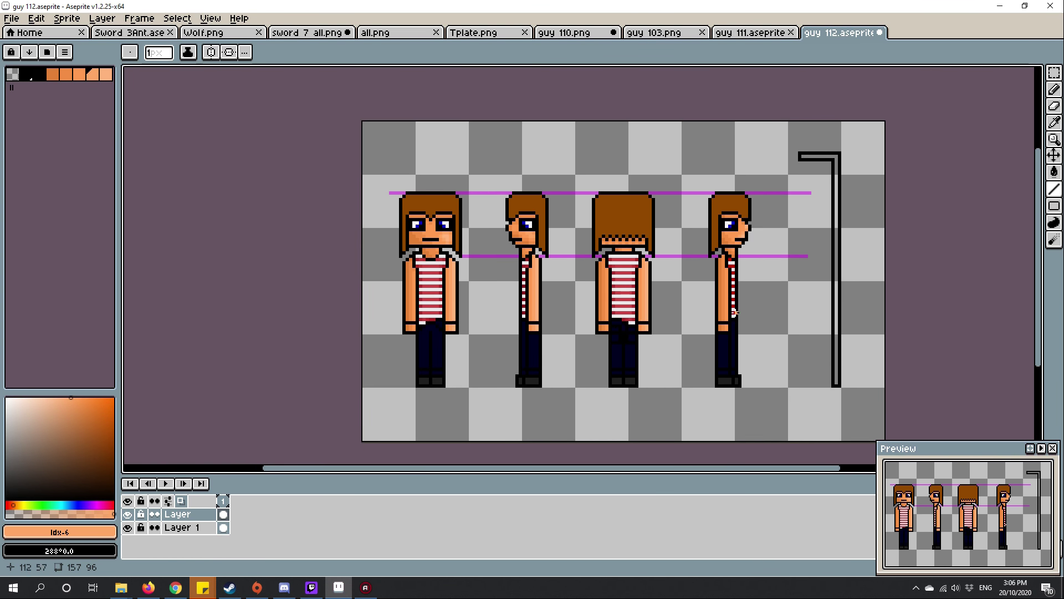
scroll(582, 208, "up", 2)
left_click_drag(616, 241, 475, 275)
scroll(474, 275, "up", 2)
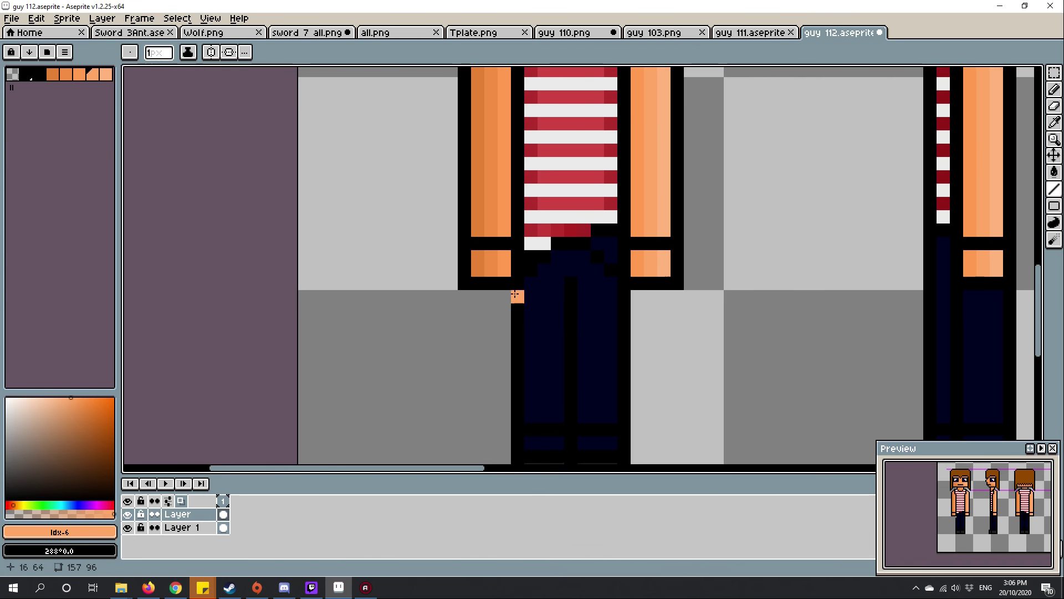
scroll(532, 249, "down", 1)
scroll(532, 250, "down", 1)
scroll(515, 258, "up", 4)
scroll(514, 258, "down", 4)
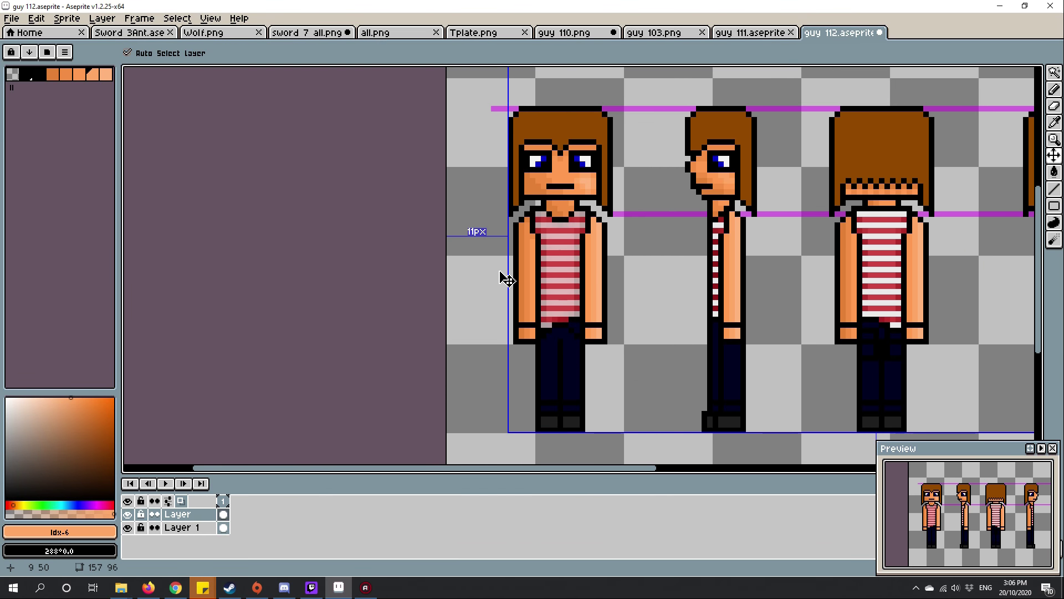
scroll(499, 274, "up", 1)
scroll(532, 300, "up", 1)
- Pencil dark brown shadows above the eyebrows, along the side-view brow and diagonally down the back hair
key("b")
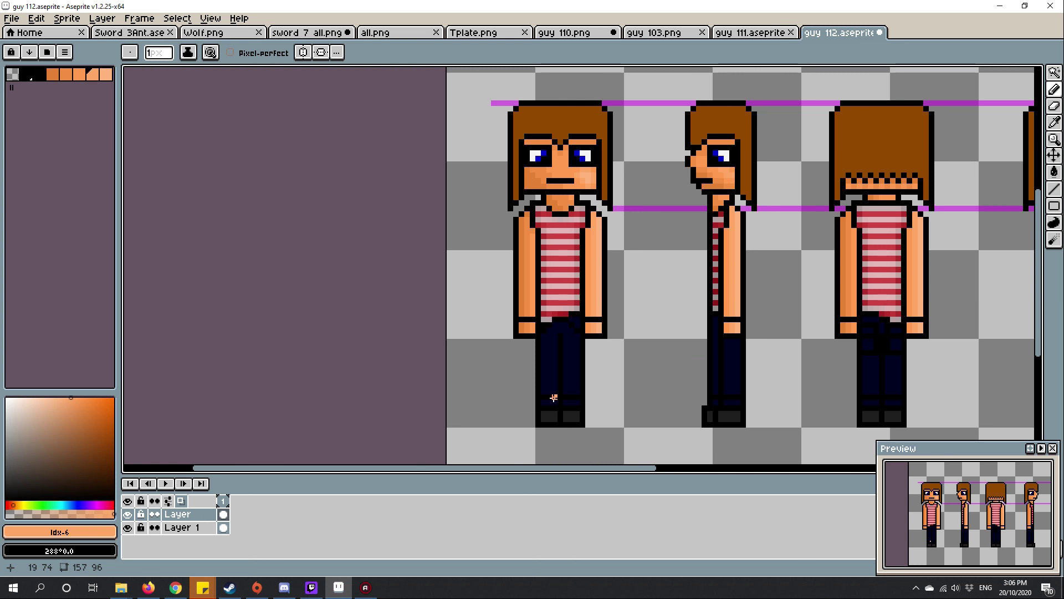
scroll(554, 397, "up", 2)
scroll(582, 291, "down", 1)
scroll(560, 310, "down", 1)
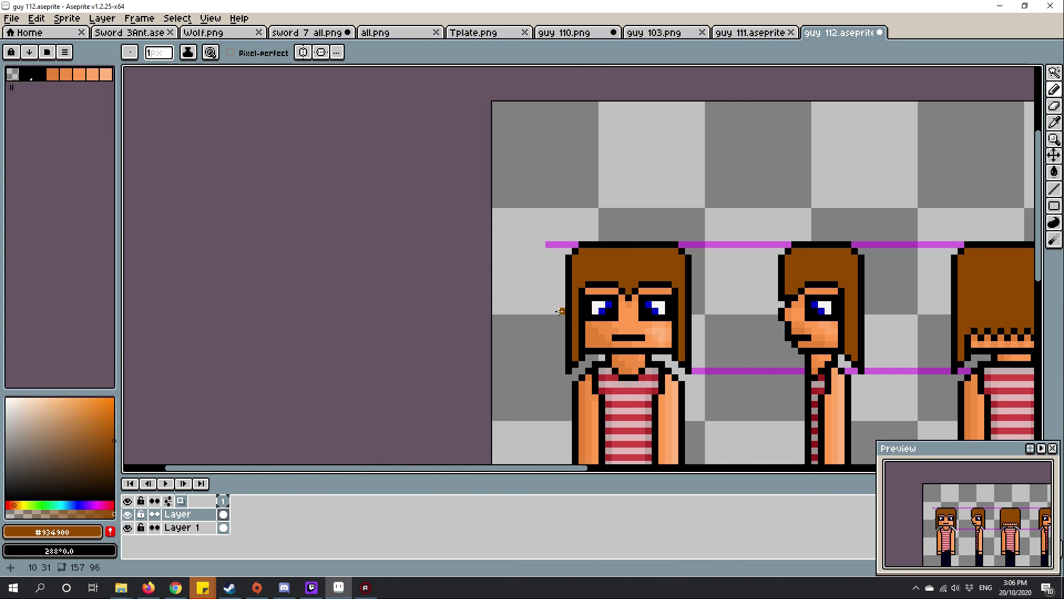
scroll(573, 399, "up", 3)
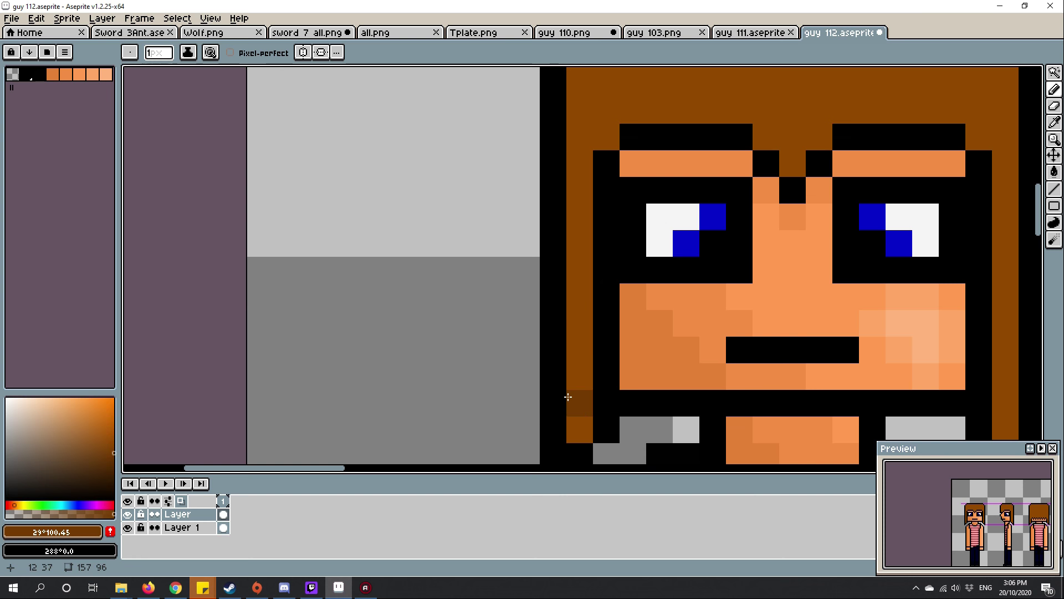
scroll(579, 261, "down", 1)
scroll(679, 259, "down", 1)
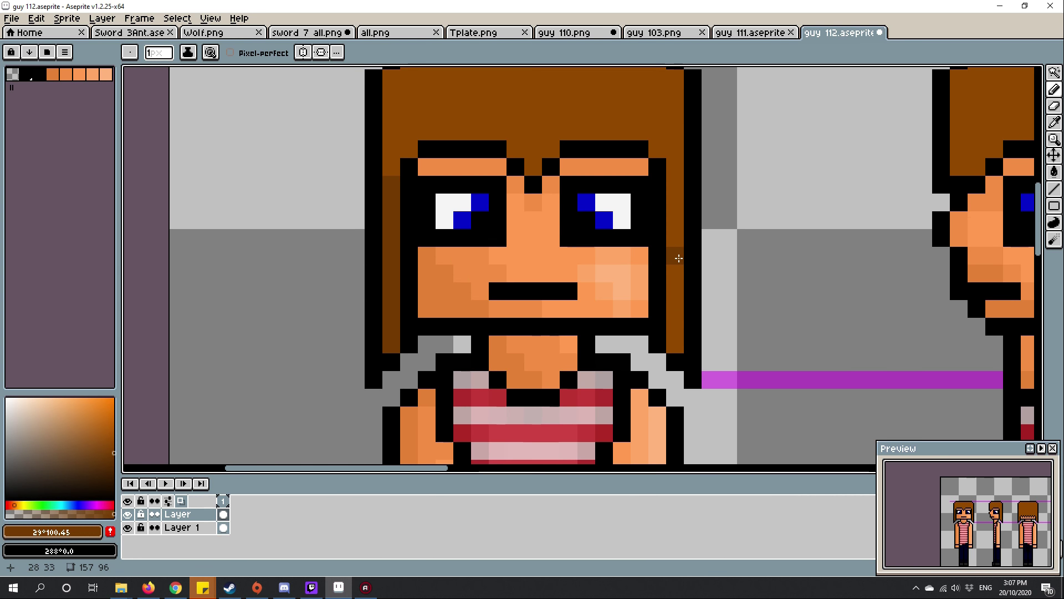
scroll(690, 330, "up", 2)
left_click_drag(708, 287, 424, 325)
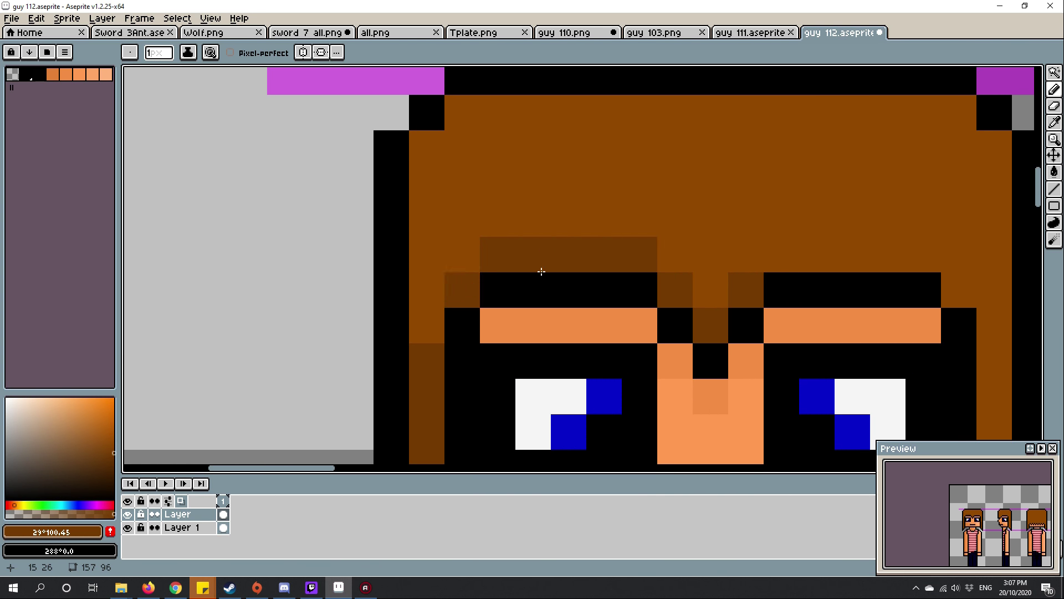
scroll(588, 228, "up", 1)
scroll(588, 227, "down", 3)
scroll(749, 249, "up", 2)
scroll(748, 250, "up", 1)
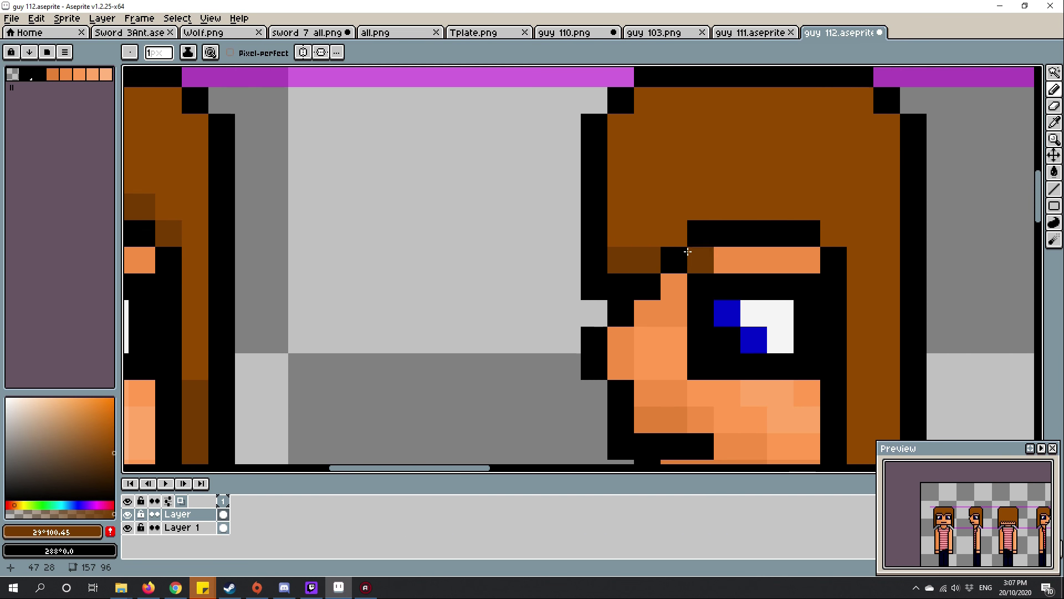
mouse_move(666, 208)
left_mouse_down()
mouse_move(842, 249)
mouse_move(747, 98)
left_mouse_up()
left_click(759, 326)
left_click_drag(764, 249, 776, 299)
scroll(776, 299, "down", 3)
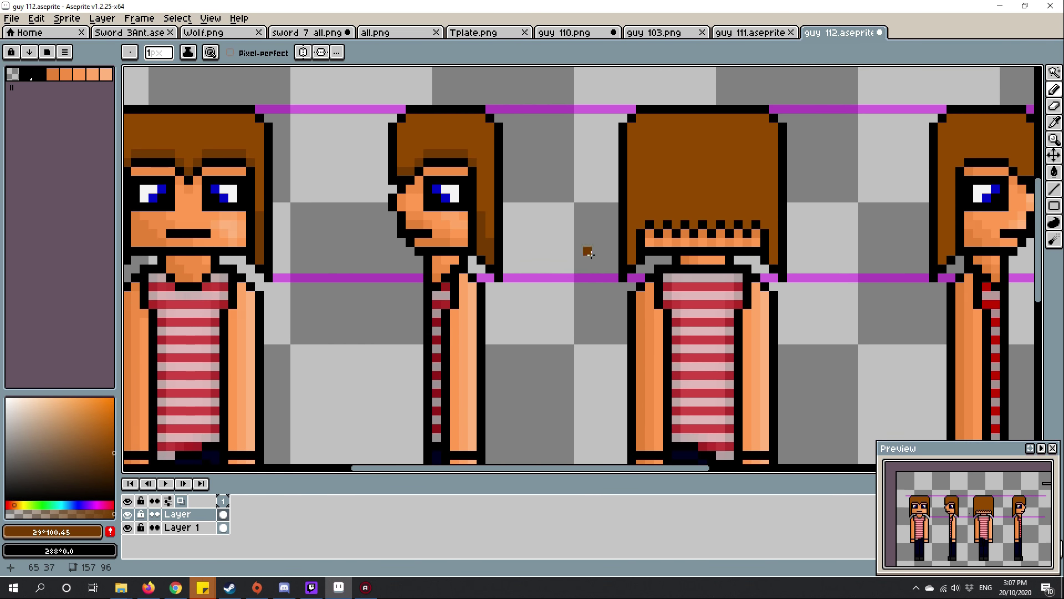
scroll(583, 250, "up", 3)
left_click(656, 348)
left_click_drag(649, 199, 773, 294)
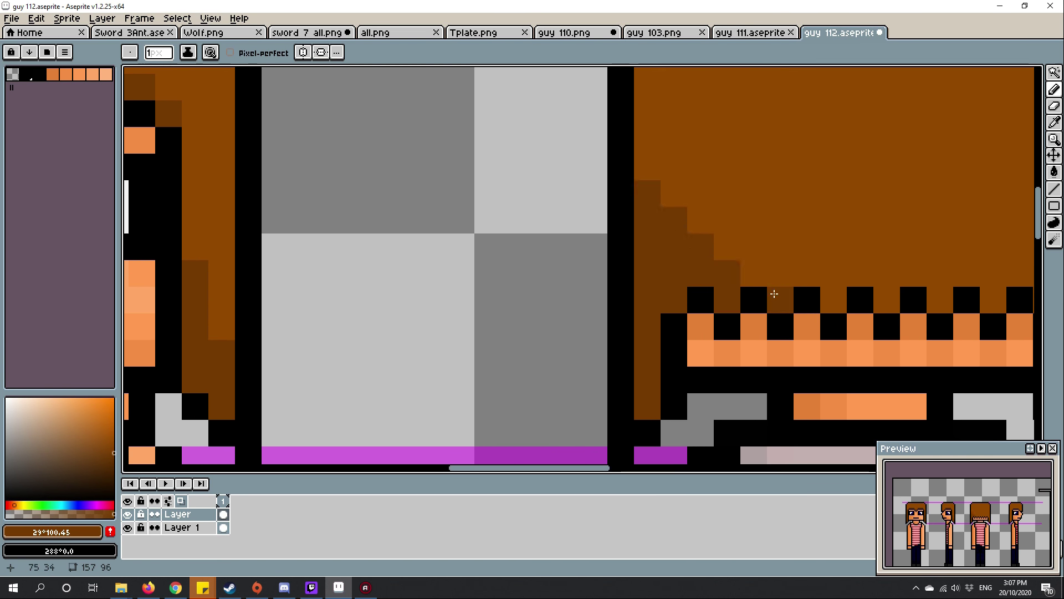
scroll(832, 296, "down", 2)
left_click(669, 291)
scroll(728, 323, "down", 2)
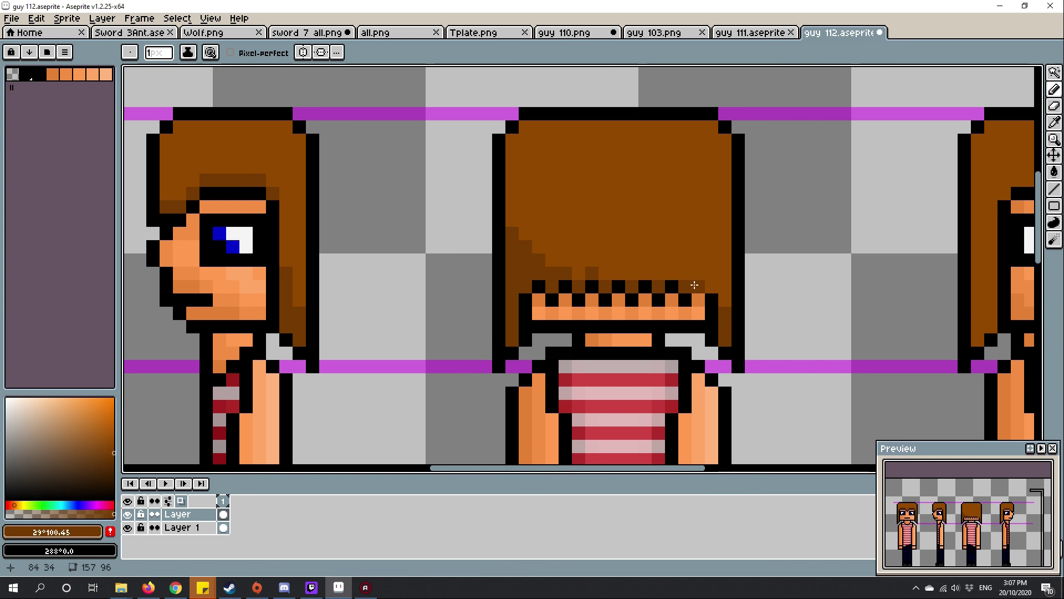
scroll(695, 285, "up", 2)
scroll(582, 249, "up", 2)
left_click_drag(532, 201, 643, 305)
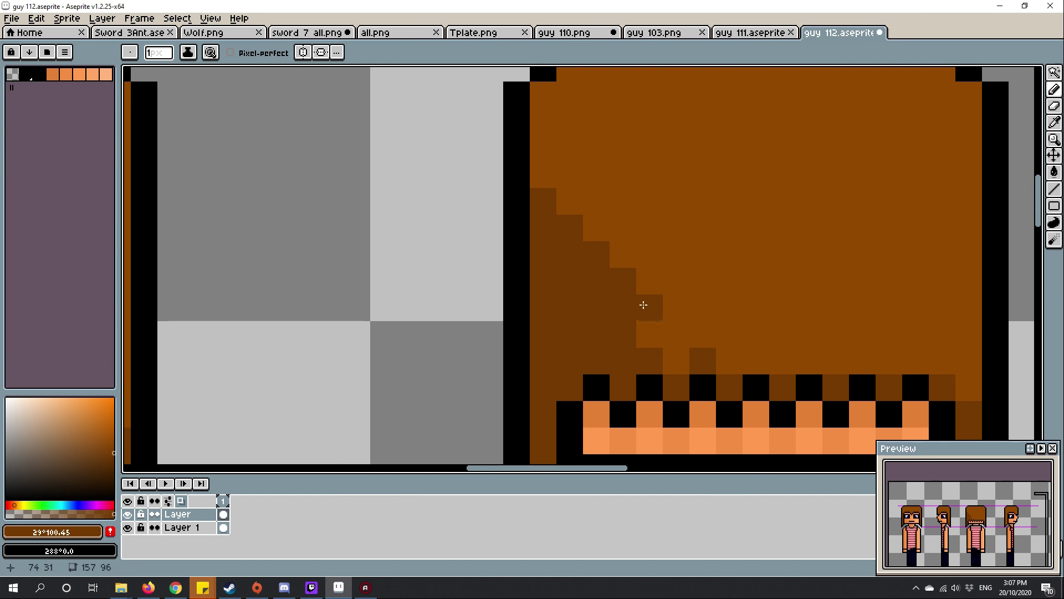
left_click(657, 333)
scroll(657, 333, "down", 4)
scroll(722, 351, "up", 3)
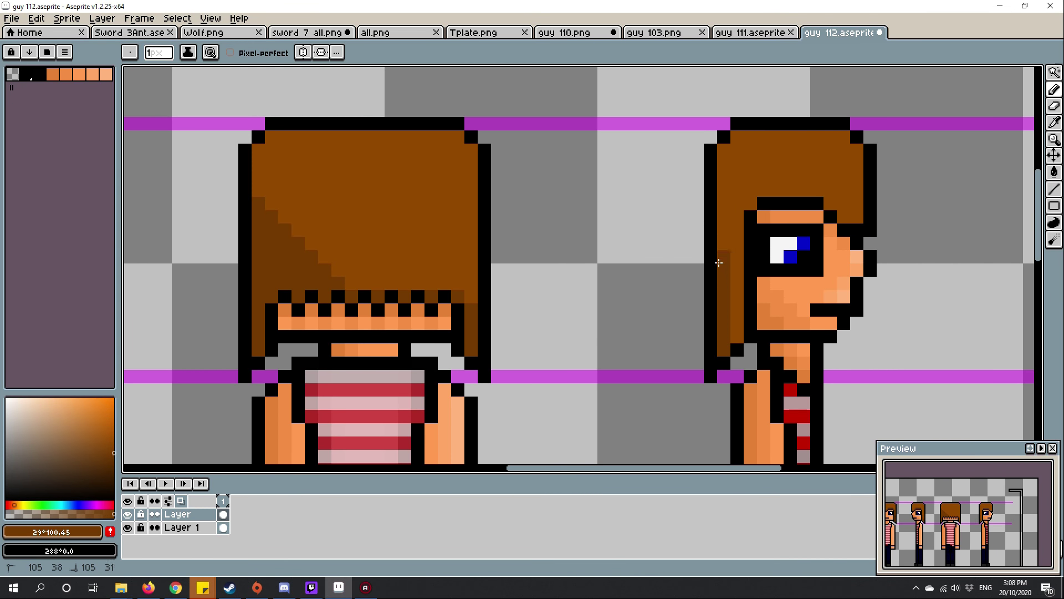
left_click(733, 327)
scroll(726, 254, "down", 3)
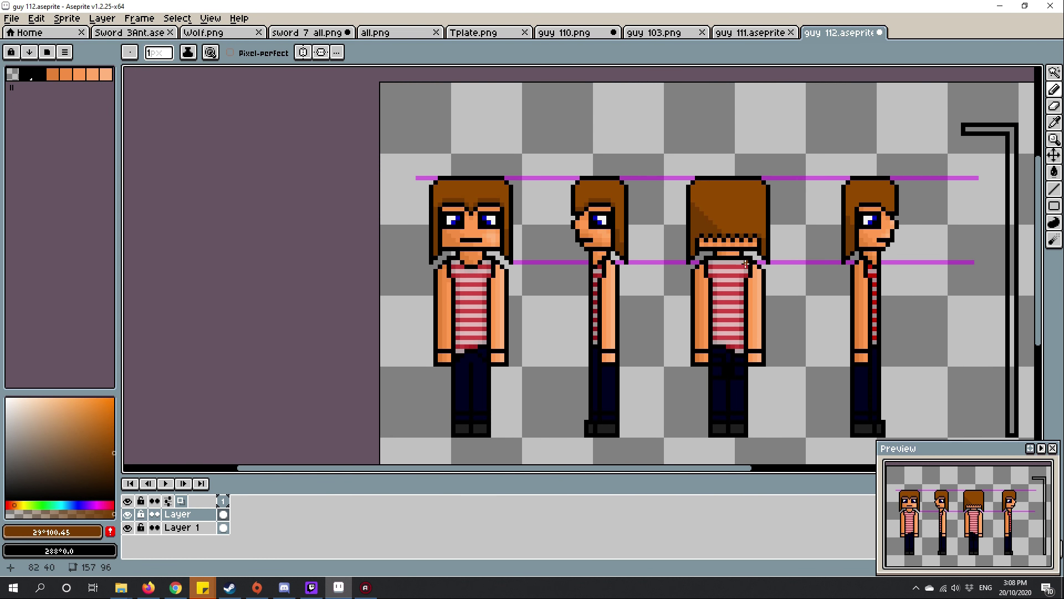
scroll(497, 213, "up", 3)
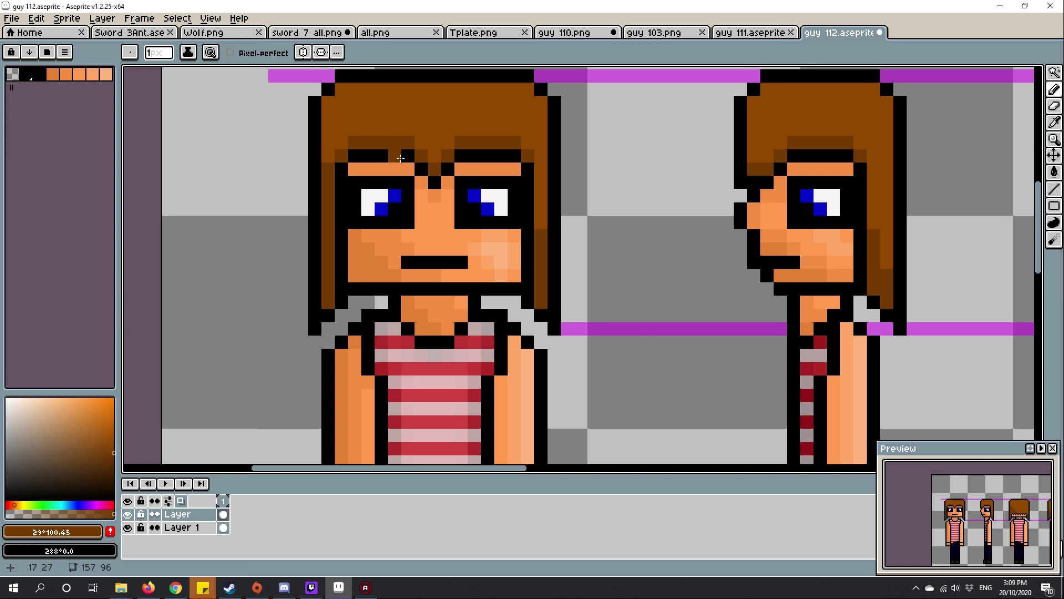
scroll(402, 159, "up", 3)
- Sample the darker brown and shade the fringe and the back-view hair diagonal
key("alt")
left_click(483, 324)
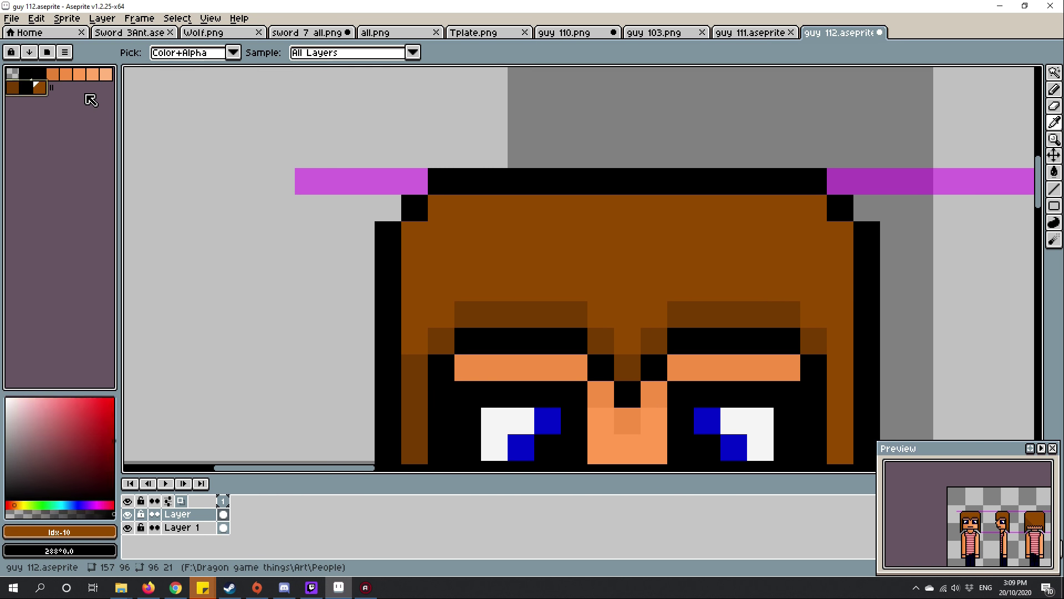
left_click(33, 87)
scroll(416, 241, "up", 1)
left_click_drag(416, 237, 533, 275)
left_click_drag(641, 266, 611, 304)
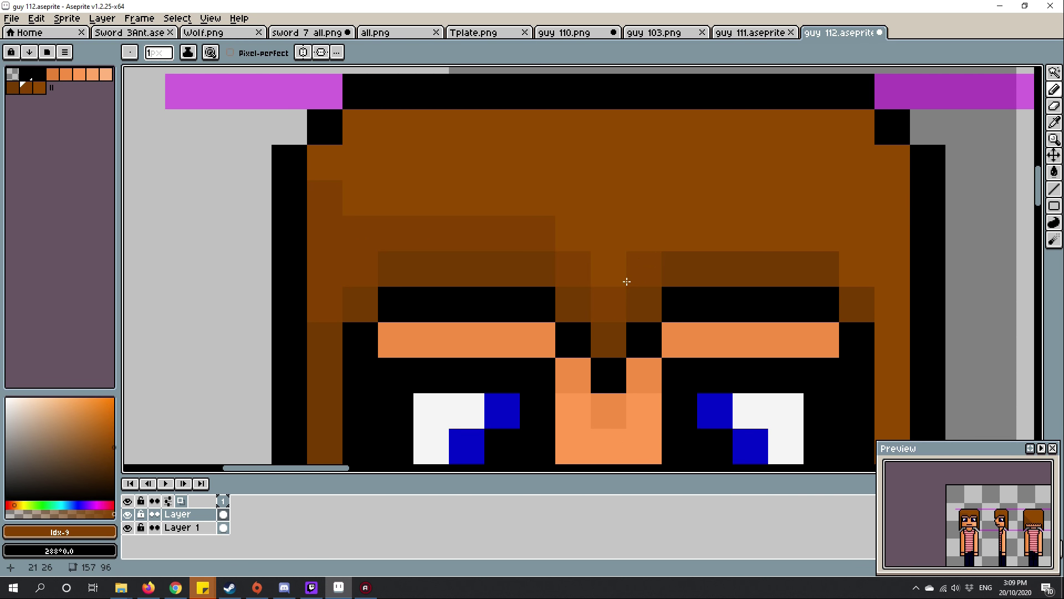
scroll(627, 281, "down", 1)
scroll(627, 281, "down", 3)
scroll(822, 203, "up", 4)
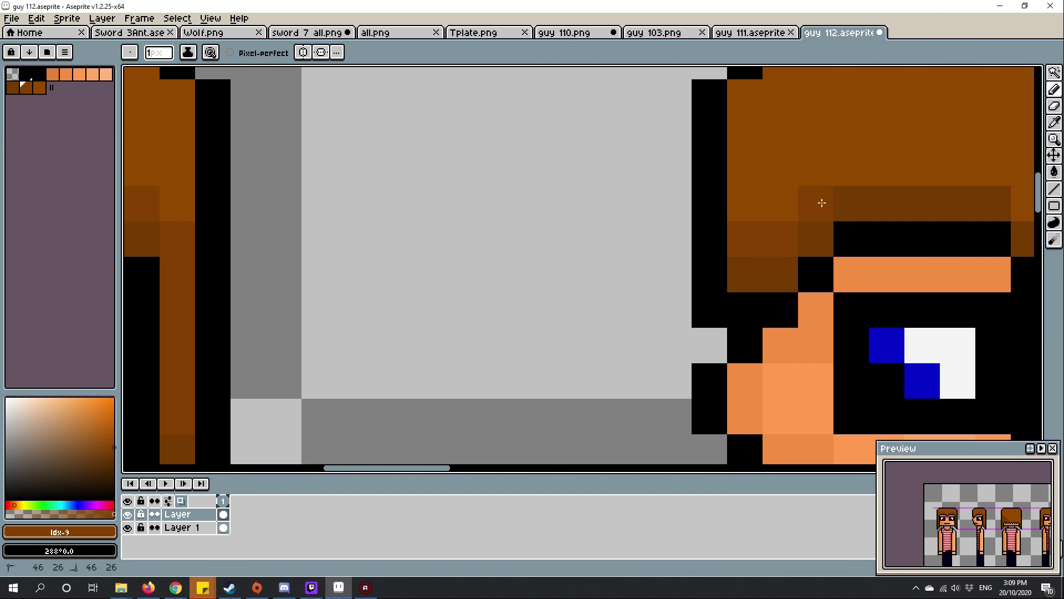
scroll(822, 203, "down", 1)
scroll(749, 249, "down", 1)
scroll(749, 292, "down", 1)
scroll(780, 333, "down", 3)
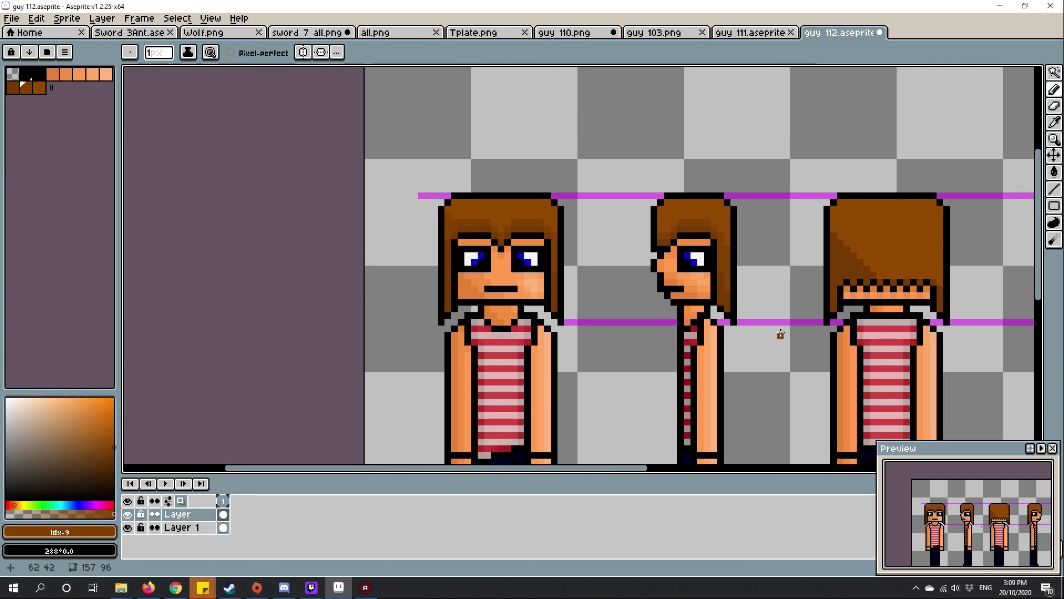
scroll(781, 334, "up", 3)
scroll(748, 249, "up", 3)
scroll(623, 208, "up", 1)
mouse_move(540, 174)
left_mouse_down()
mouse_move(606, 300)
mouse_move(691, 350)
left_mouse_up()
scroll(665, 291, "down", 2)
left_click_drag(799, 324, 654, 231)
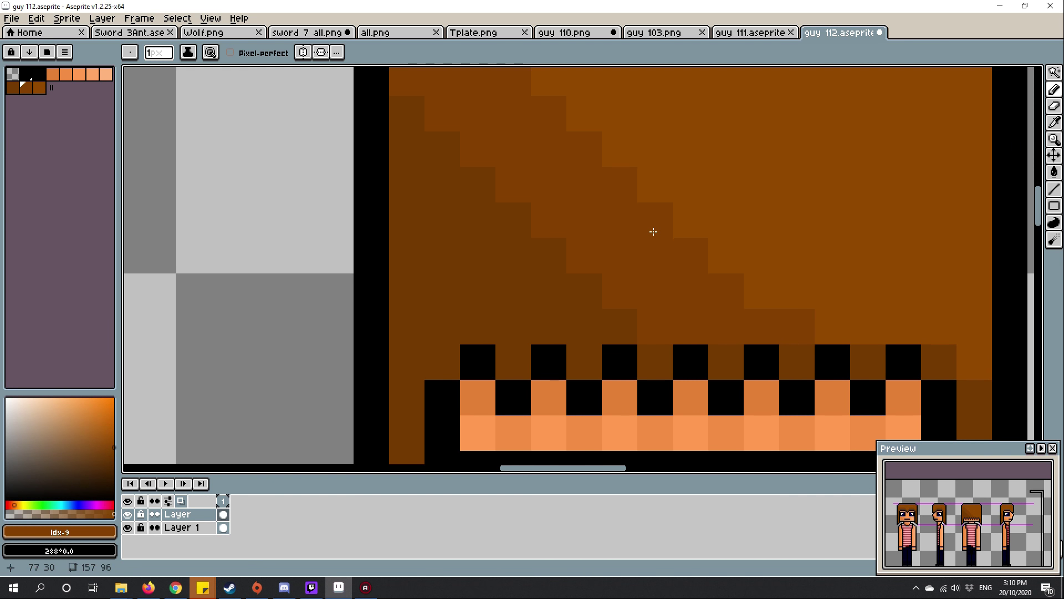
scroll(654, 231, "down", 2)
scroll(666, 250, "up", 1)
scroll(665, 291, "up", 1)
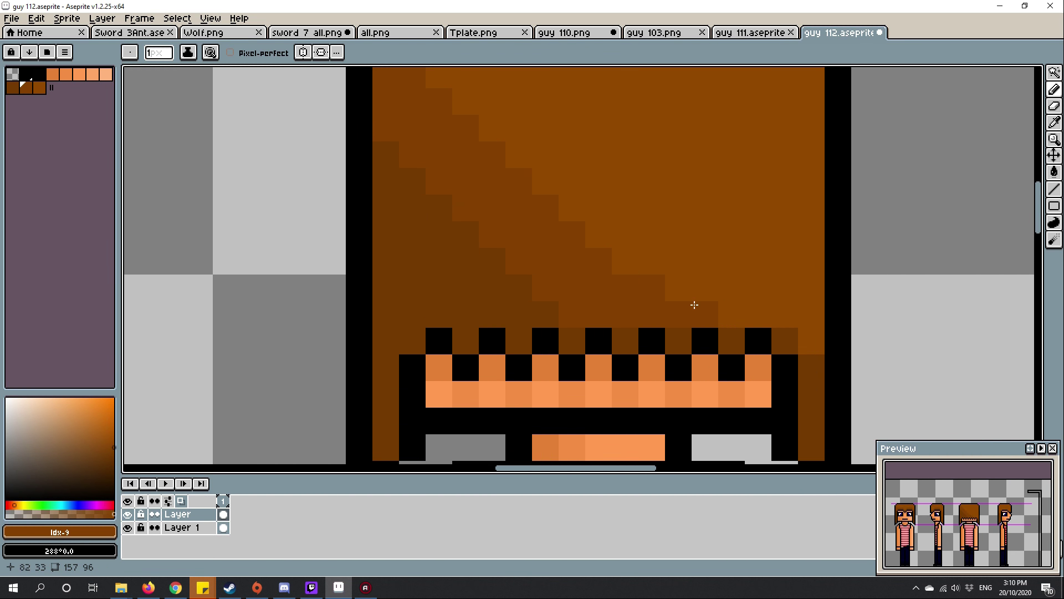
scroll(663, 293, "down", 3)
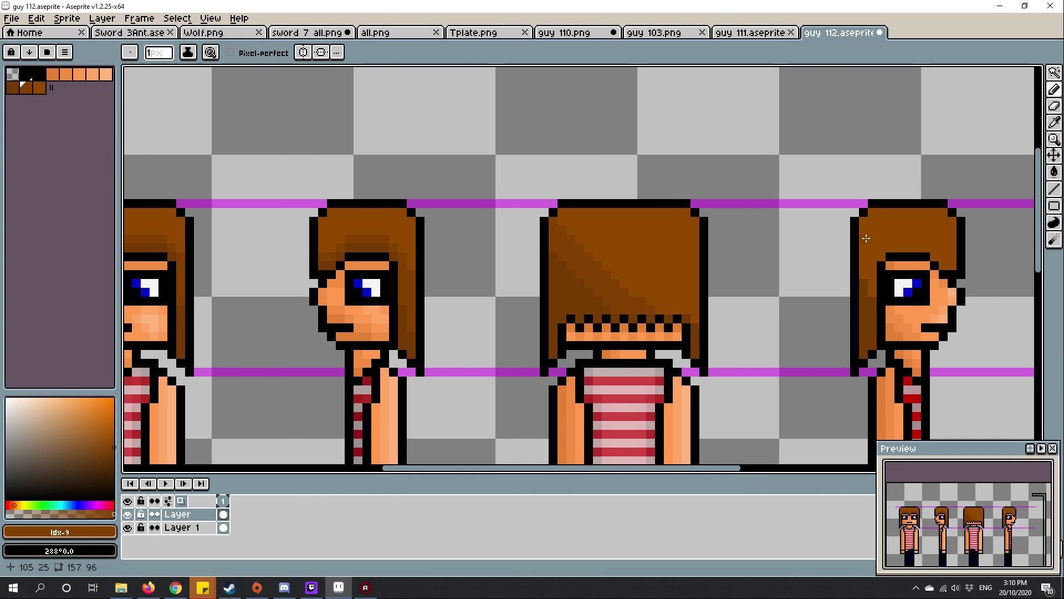
scroll(866, 239, "up", 3)
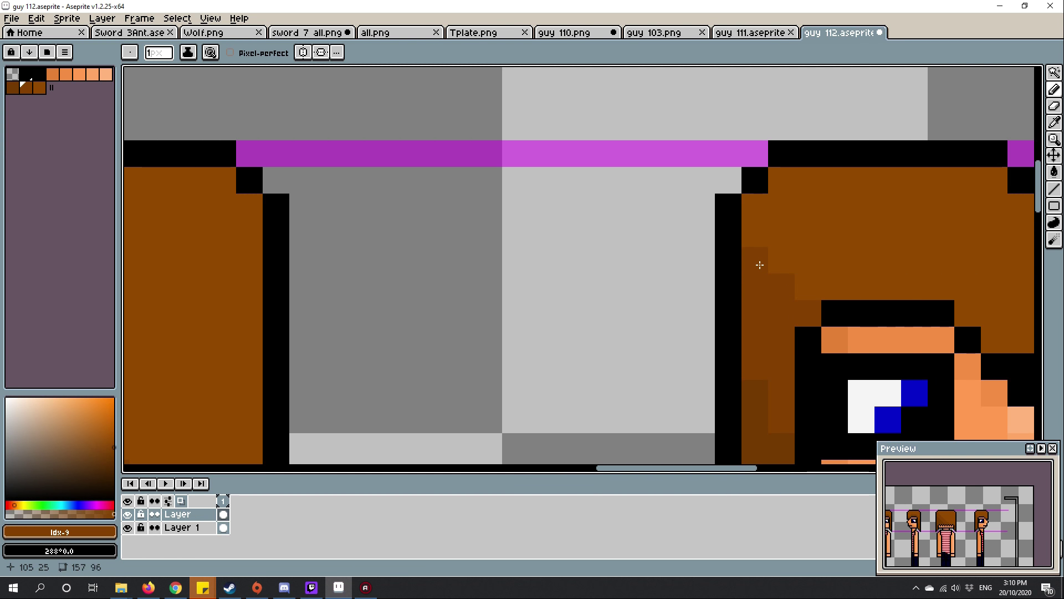
scroll(759, 264, "down", 2)
scroll(759, 265, "down", 3)
scroll(629, 281, "up", 1)
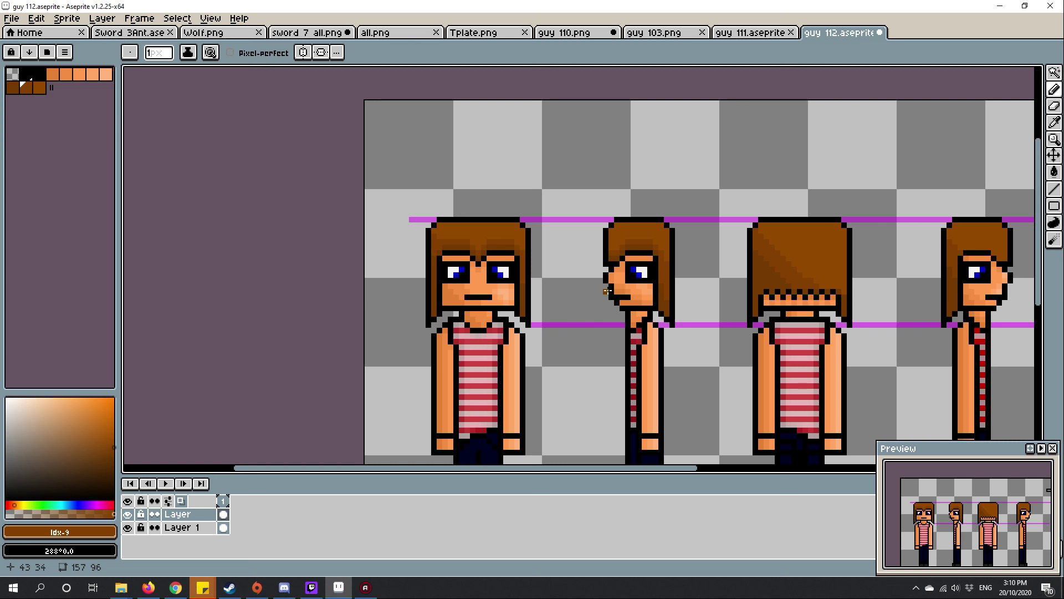
scroll(607, 291, "up", 1)
scroll(594, 294, "up", 1)
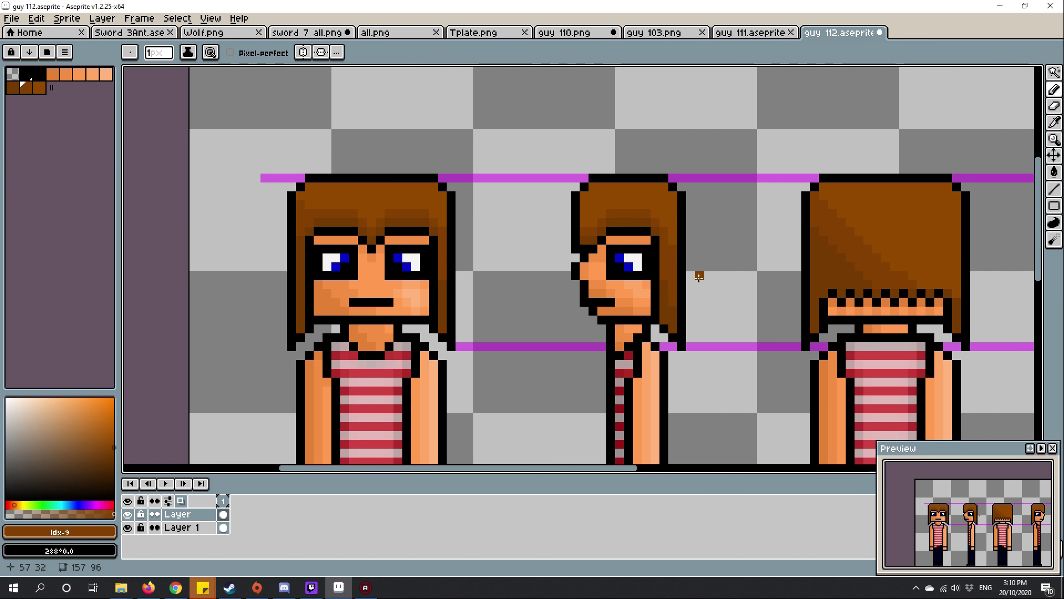
scroll(680, 263, "down", 1)
scroll(681, 263, "up", 3)
scroll(697, 230, "down", 2)
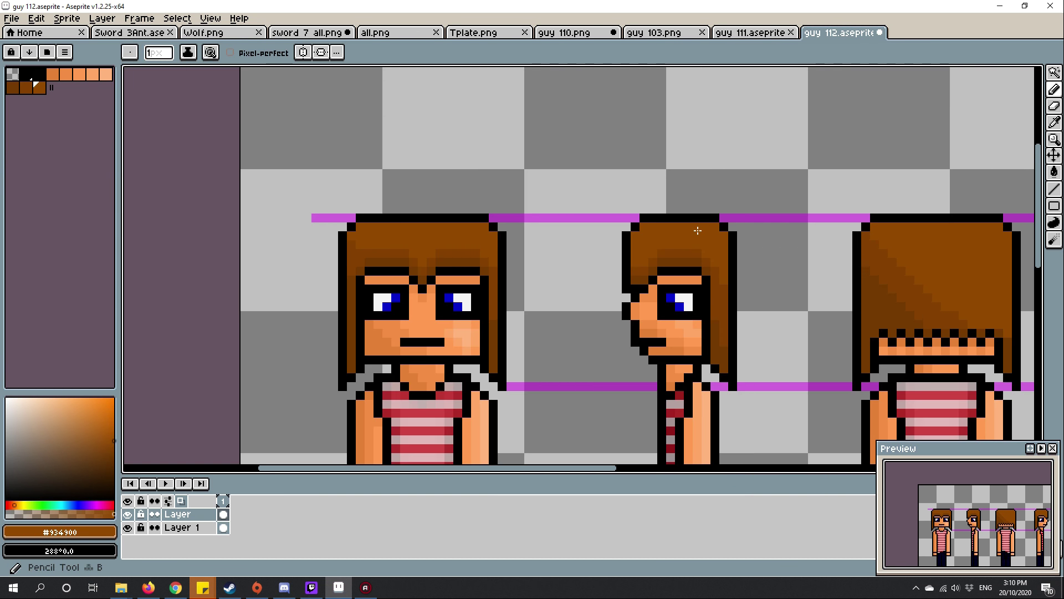
scroll(326, 431, "up", 3)
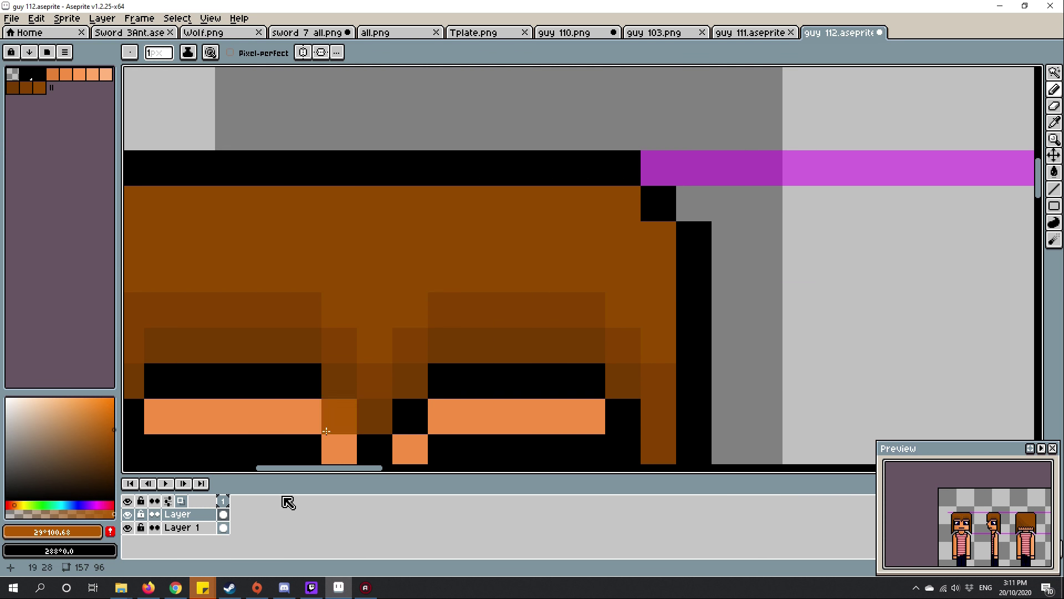
- Add a lighter brown swatch and paint highlight rows along the top of each head's hair
left_click(109, 531)
left_click(63, 90)
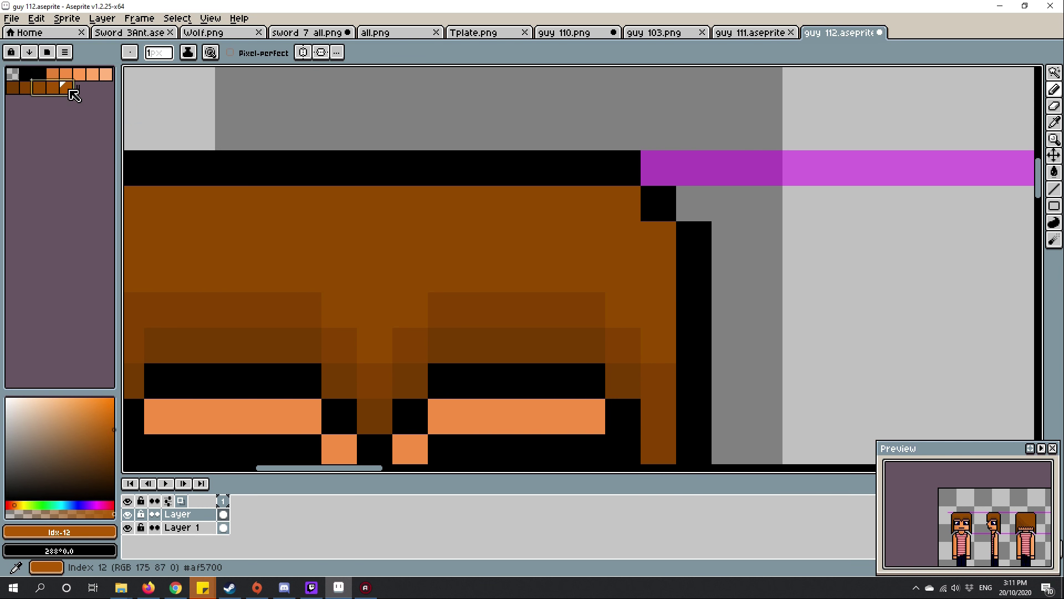
left_click(473, 249)
left_click_drag(343, 221, 748, 218)
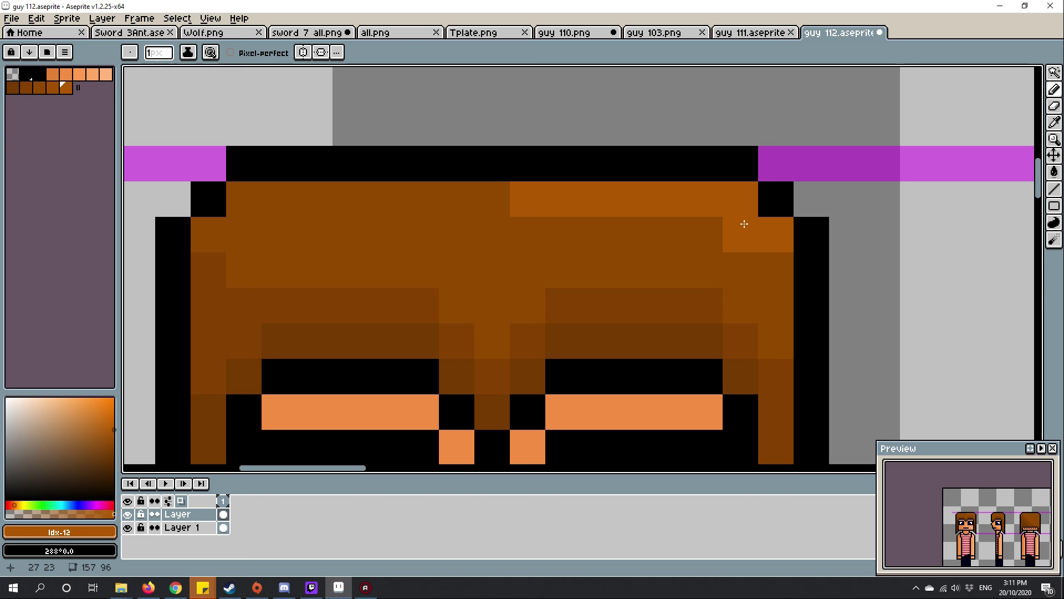
scroll(745, 222, "down", 2)
scroll(753, 218, "up", 2)
left_click(753, 208)
scroll(791, 275, "up", 2)
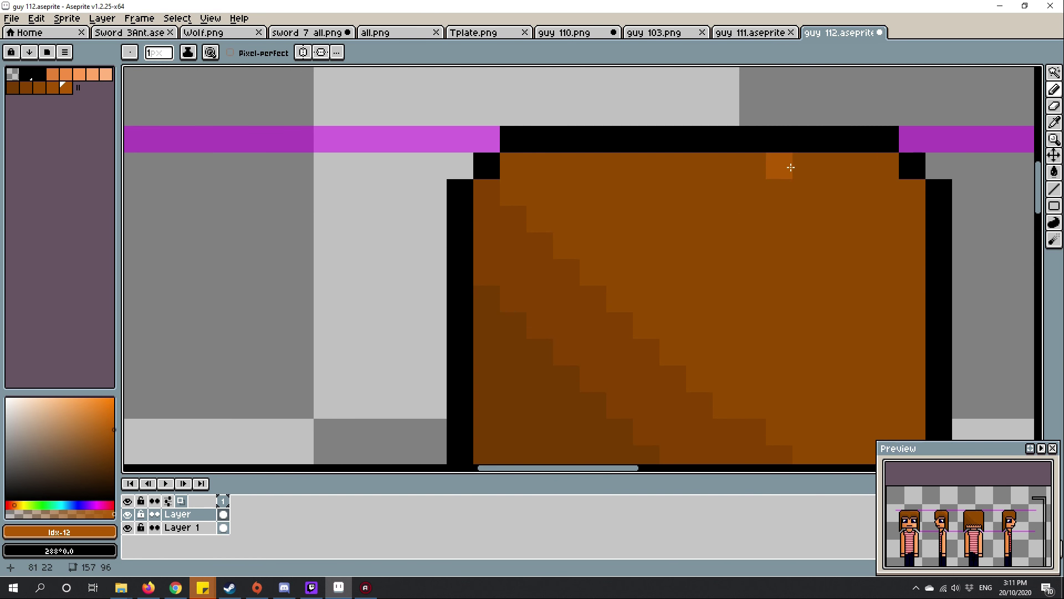
scroll(899, 186, "down", 1)
scroll(832, 208, "down", 3)
scroll(748, 233, "up", 3)
left_click_drag(724, 232, 748, 257)
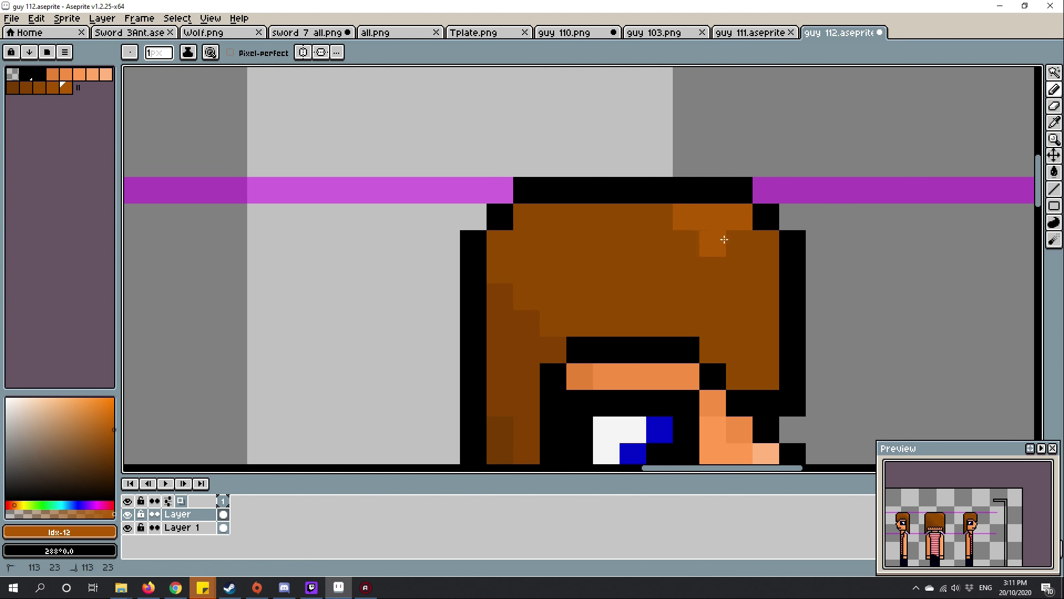
scroll(768, 286, "up", 1)
scroll(769, 285, "down", 3)
scroll(582, 275, "up", 1)
scroll(499, 291, "up", 1)
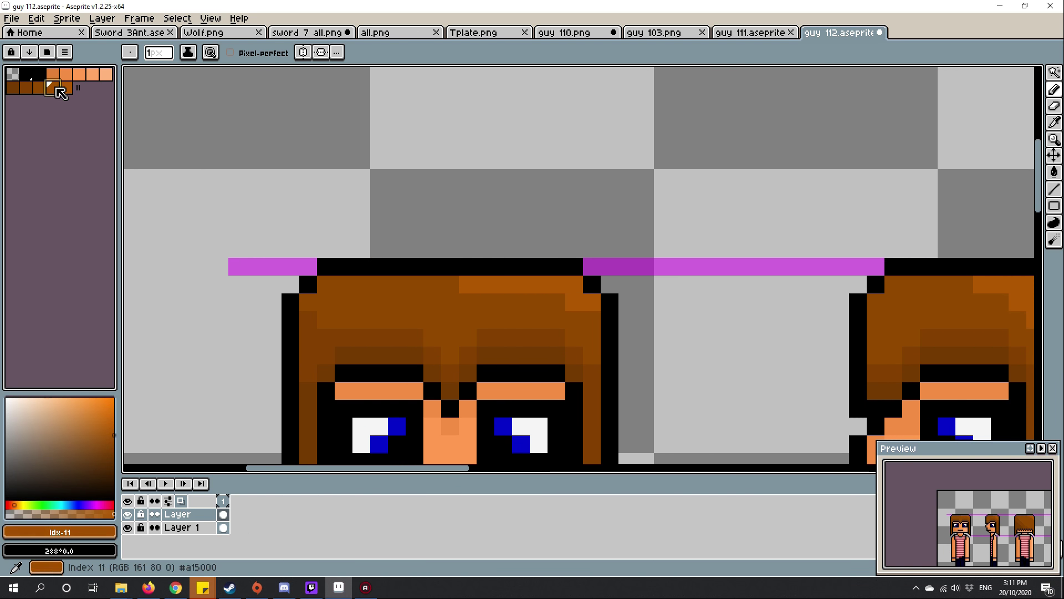
scroll(689, 322, "up", 1)
left_click_drag(689, 322, 589, 274)
scroll(620, 293, "down", 3)
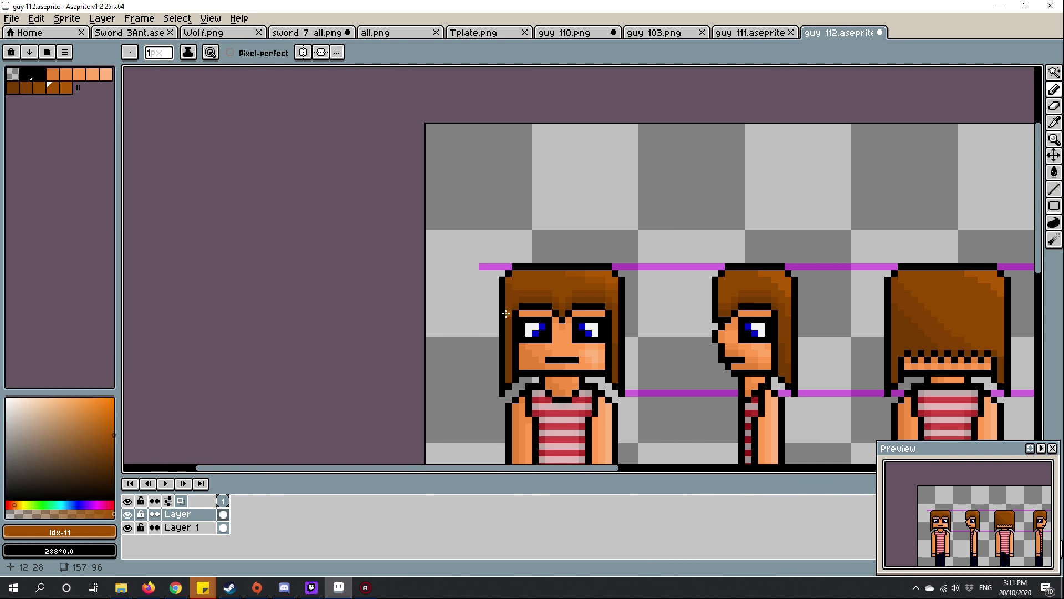
scroll(499, 242, "up", 2)
scroll(632, 216, "up", 1)
scroll(632, 217, "down", 3)
scroll(932, 258, "up", 3)
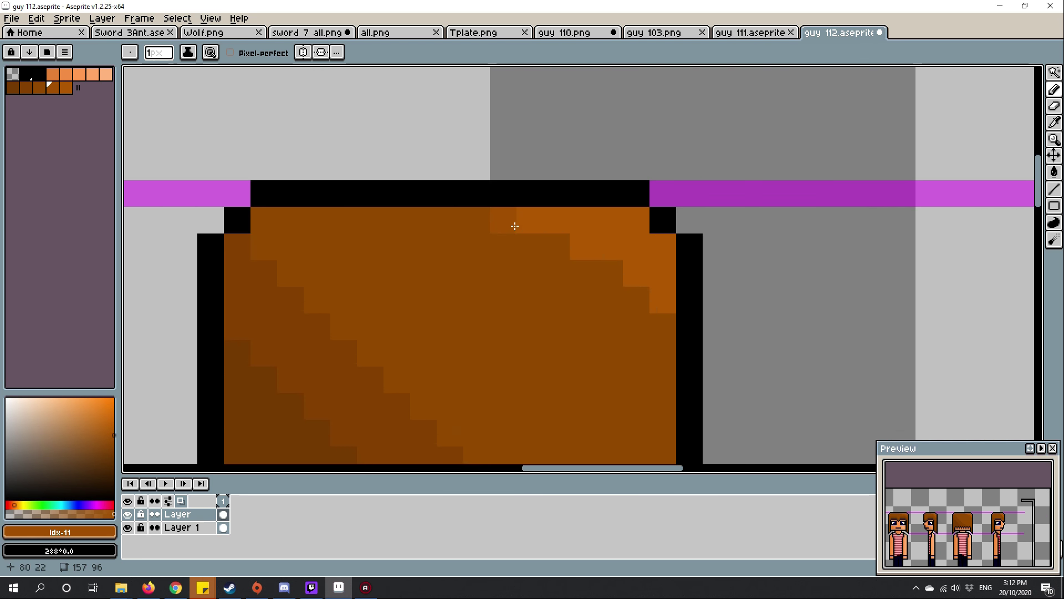
scroll(563, 266, "down", 3)
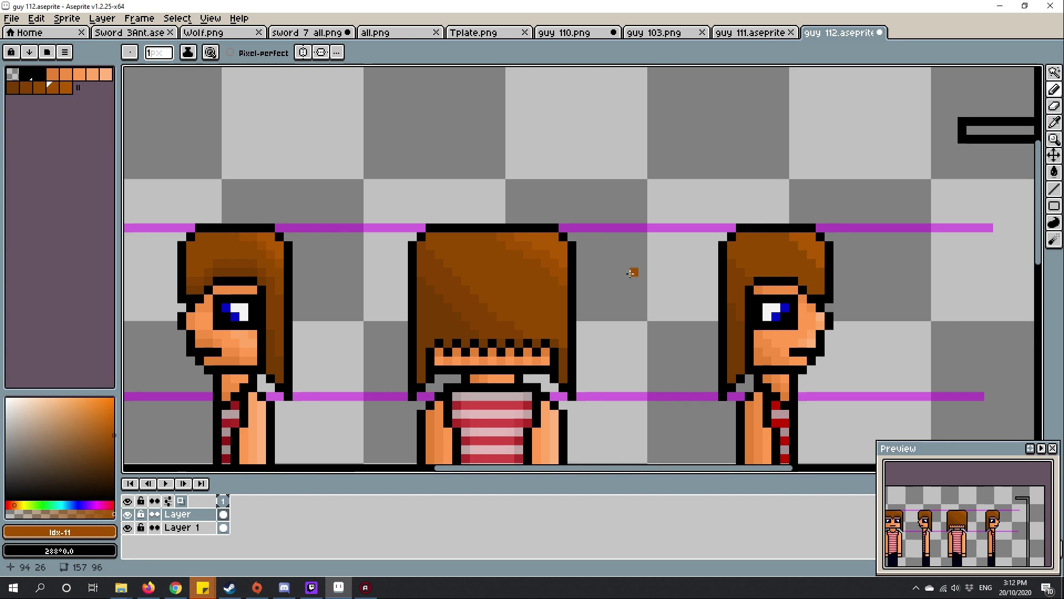
scroll(640, 275, "up", 3)
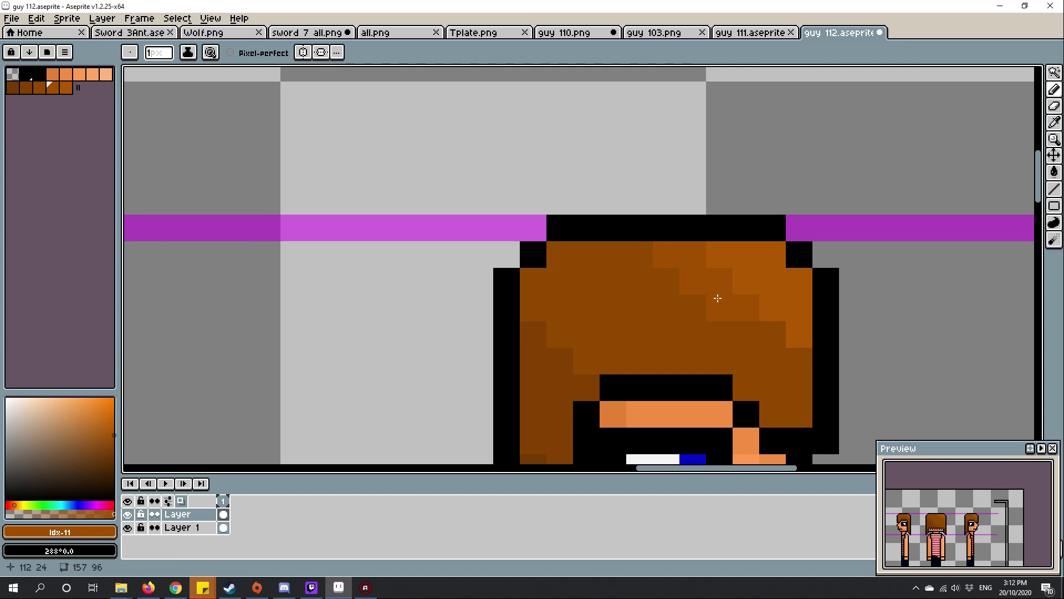
scroll(766, 335, "down", 3)
scroll(515, 316, "up", 3)
- Repaint eye pixels using the sampled blue, light grey and white
key("alt")
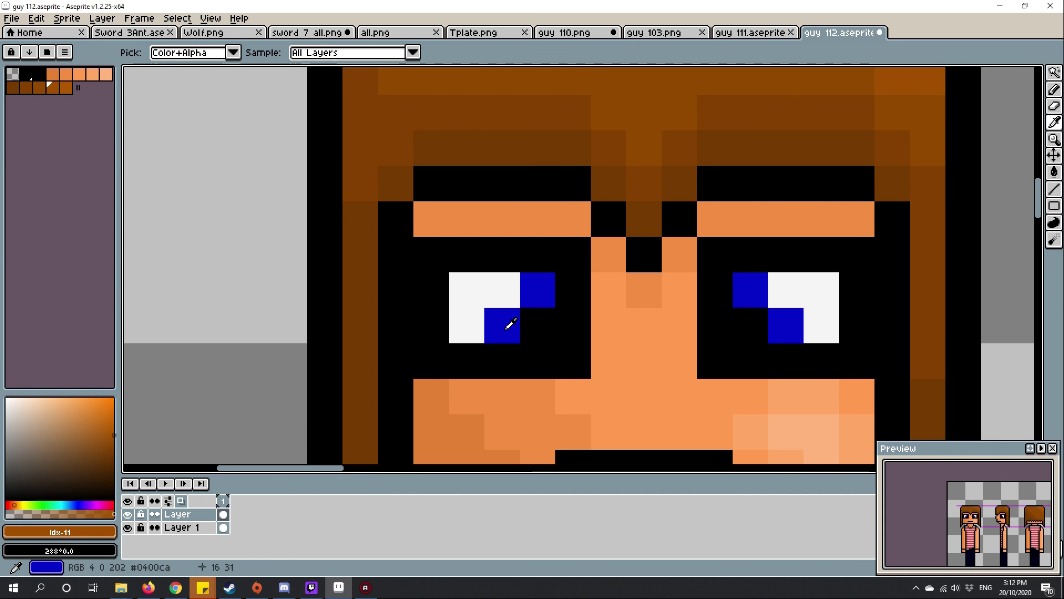
left_click(507, 321)
scroll(533, 266, "down", 3)
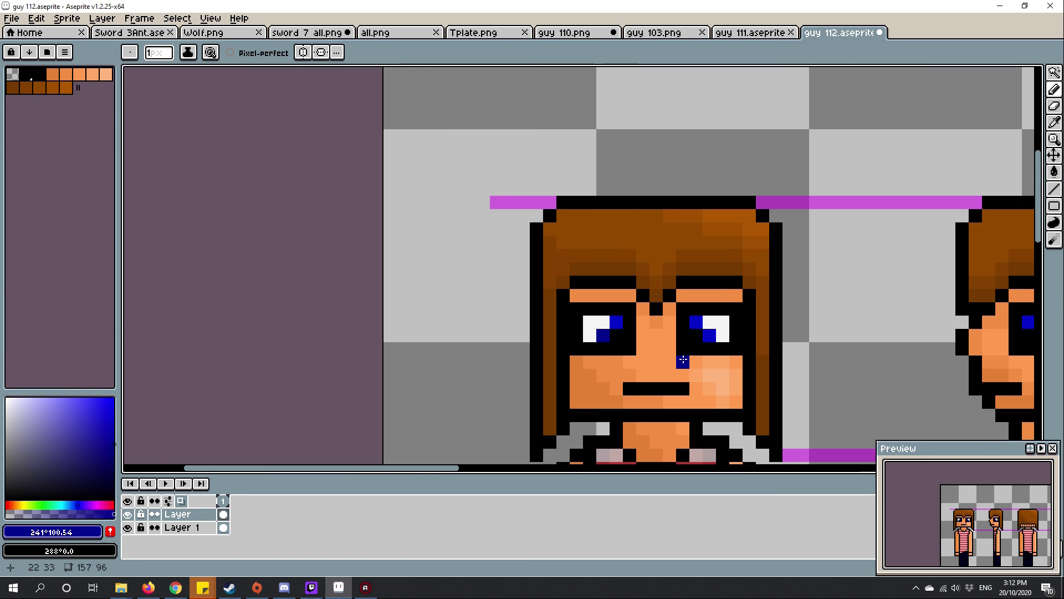
scroll(583, 274, "up", 3)
left_click(607, 274, "alt")
left_click(574, 304)
scroll(585, 310, "down", 3)
left_click(612, 270, "alt")
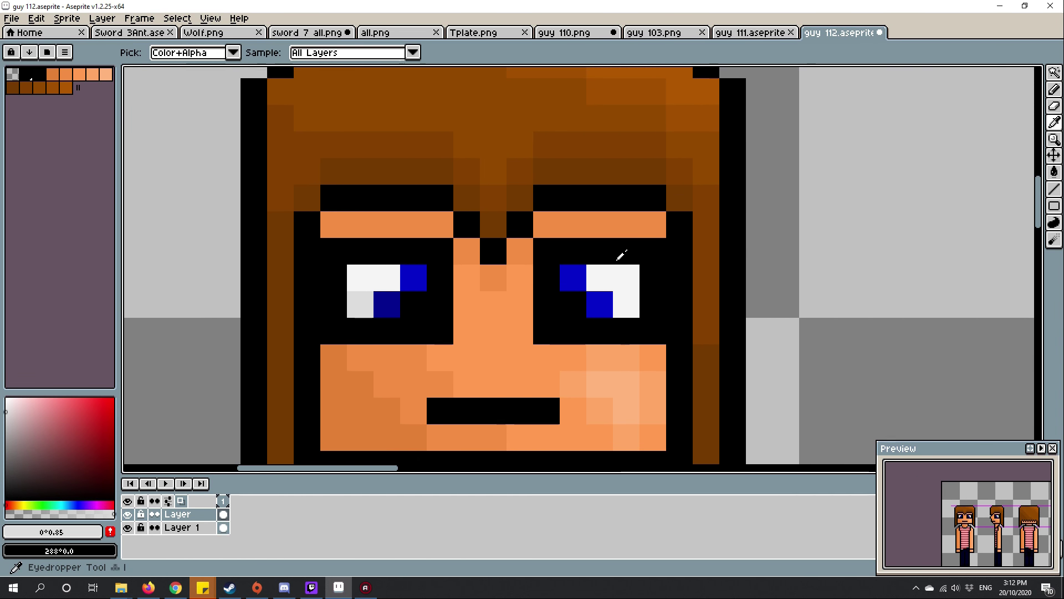
scroll(611, 271, "up", 3)
left_click(607, 241)
scroll(575, 275, "down", 3)
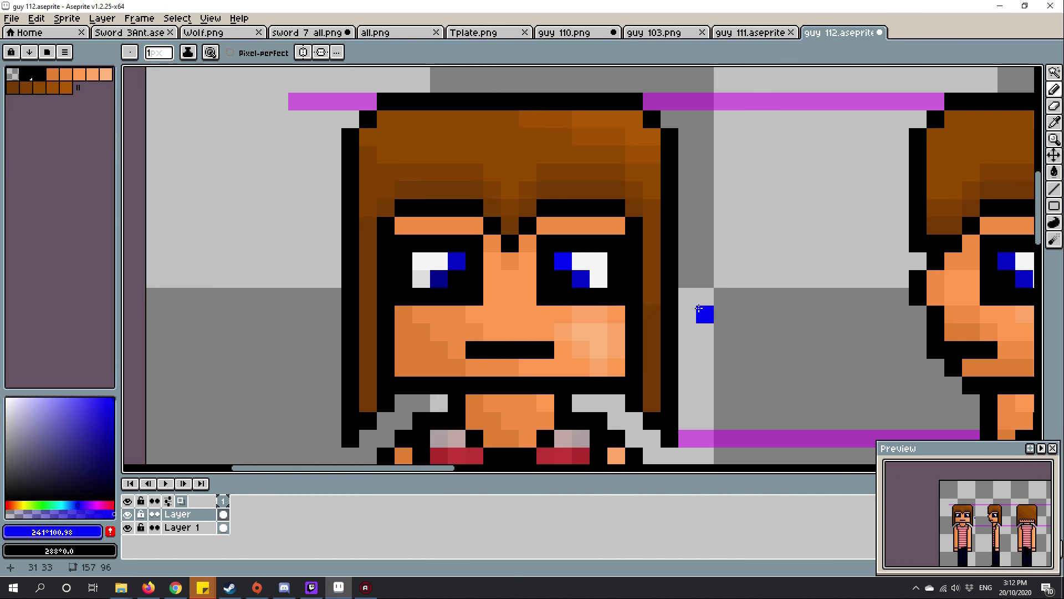
scroll(582, 274, "up", 3)
left_click(666, 253, "alt")
left_click(666, 253)
scroll(666, 252, "down", 4)
- Marquee-select the first character's eye area and the block of eye pixels
key("m")
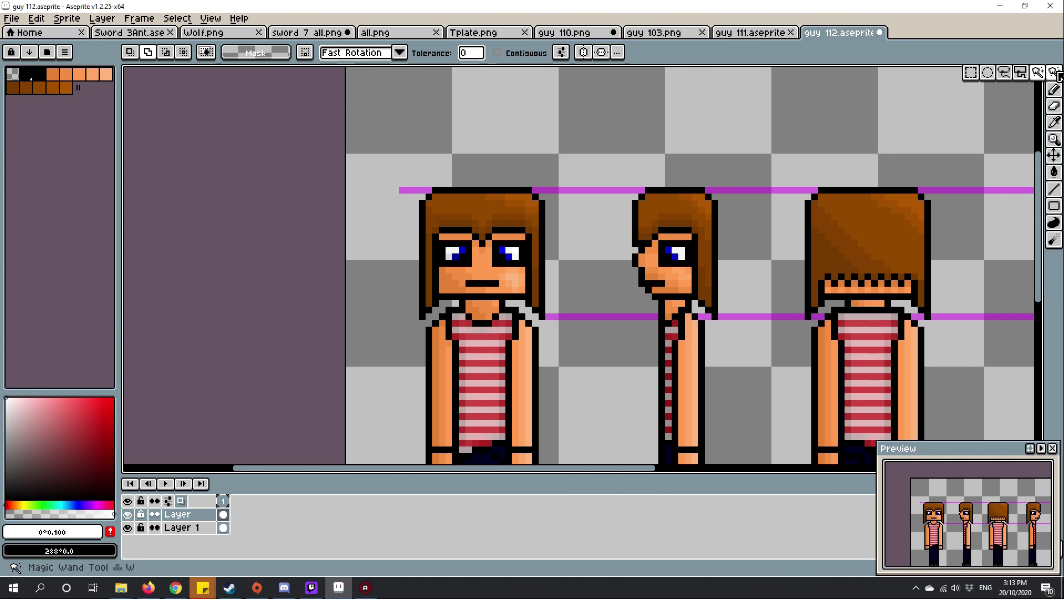
scroll(575, 233, "up", 2)
scroll(575, 218, "up", 3)
scroll(582, 249, "down", 5)
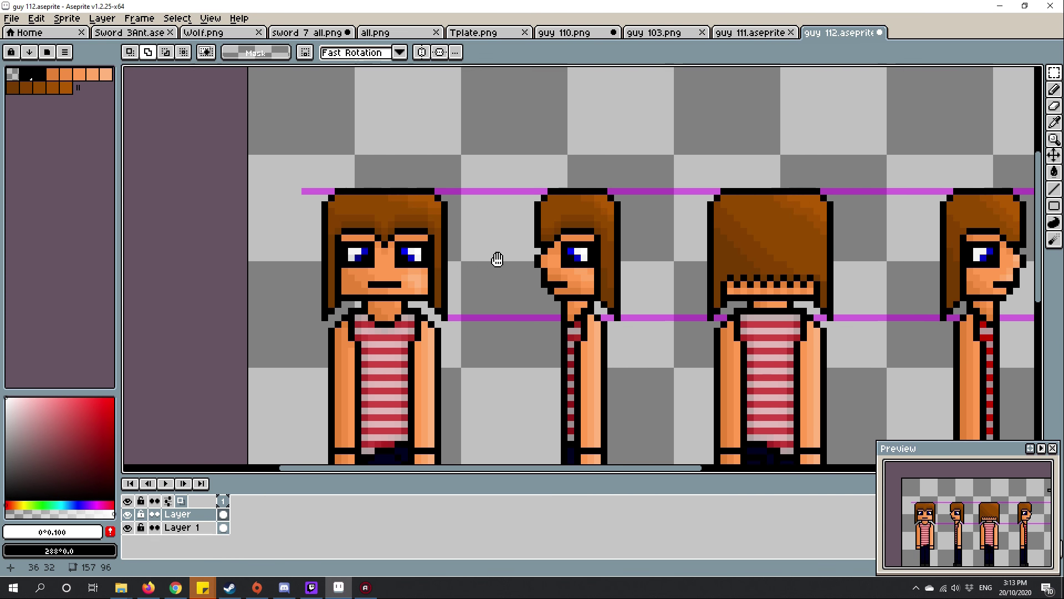
left_click_drag(465, 233, 499, 266)
scroll(499, 258, "up", 2)
scroll(889, 233, "down", 2)
scroll(582, 250, "up", 5)
left_click_drag(462, 200, 723, 412)
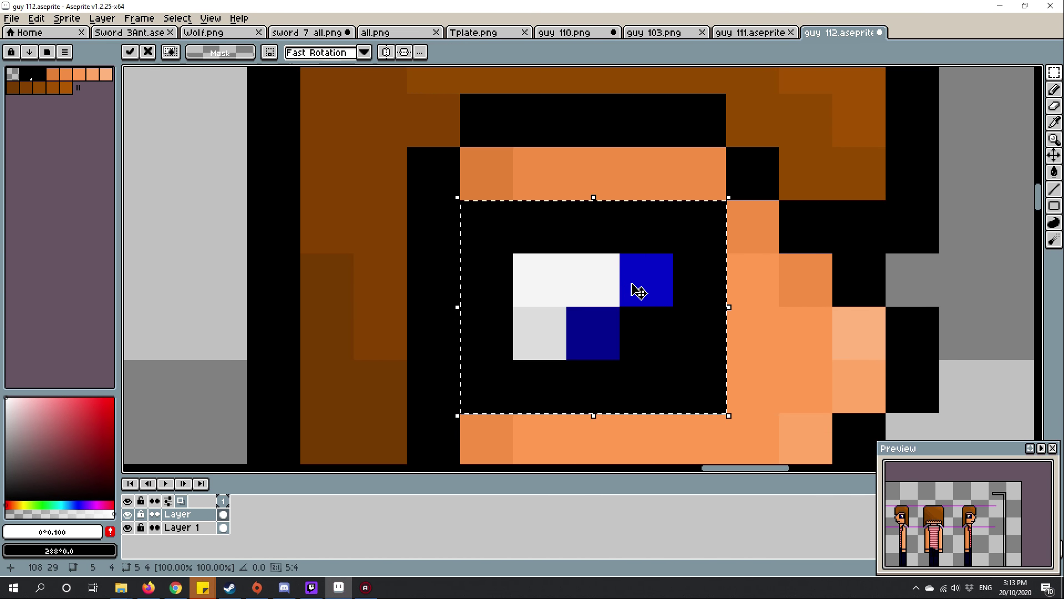
scroll(632, 217, "down", 6)
scroll(746, 235, "up", 5)
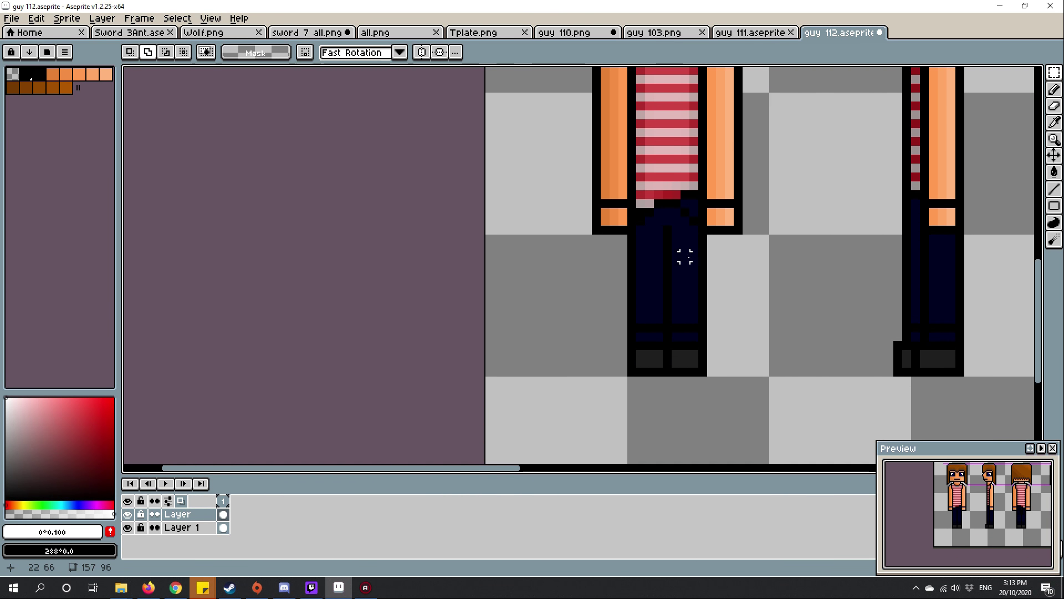
scroll(632, 249, "up", 3)
- Paint dark grey shading pixels across the boots
key("i")
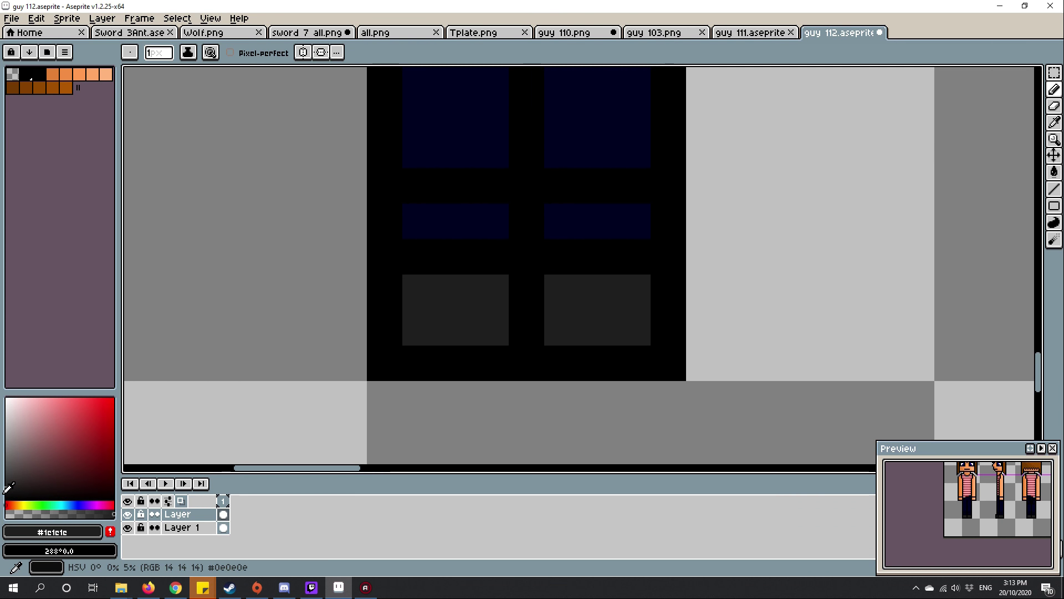
left_click(9, 499)
left_click(411, 295)
left_click_drag(383, 266, 370, 387)
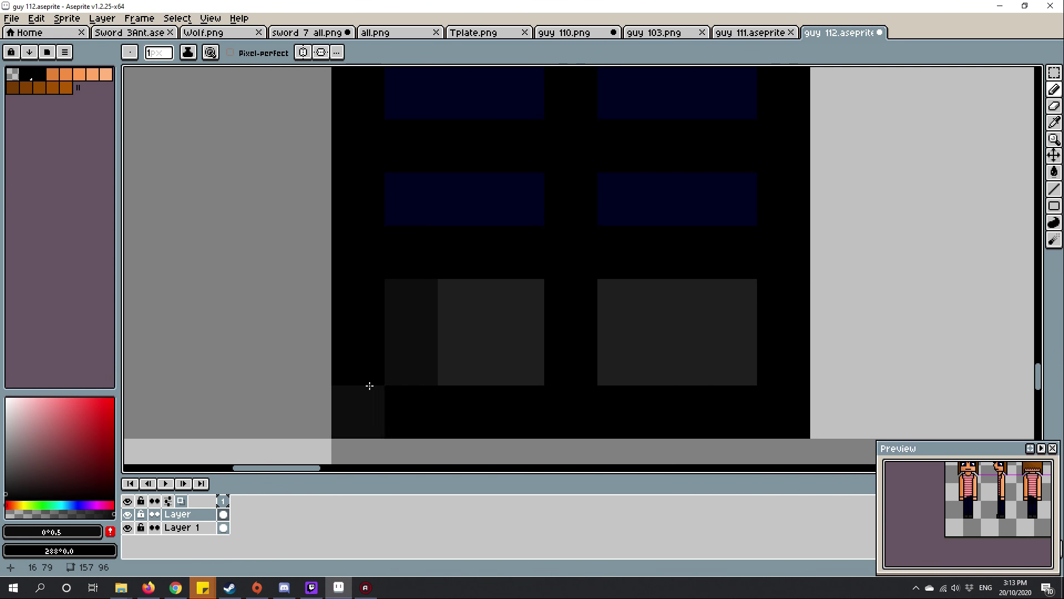
scroll(582, 291, "up", 2)
left_click(615, 324)
scroll(533, 349, "down", 1)
- Add the boot's dark grey and another grey to the palette, adding a boot pixel
key("i")
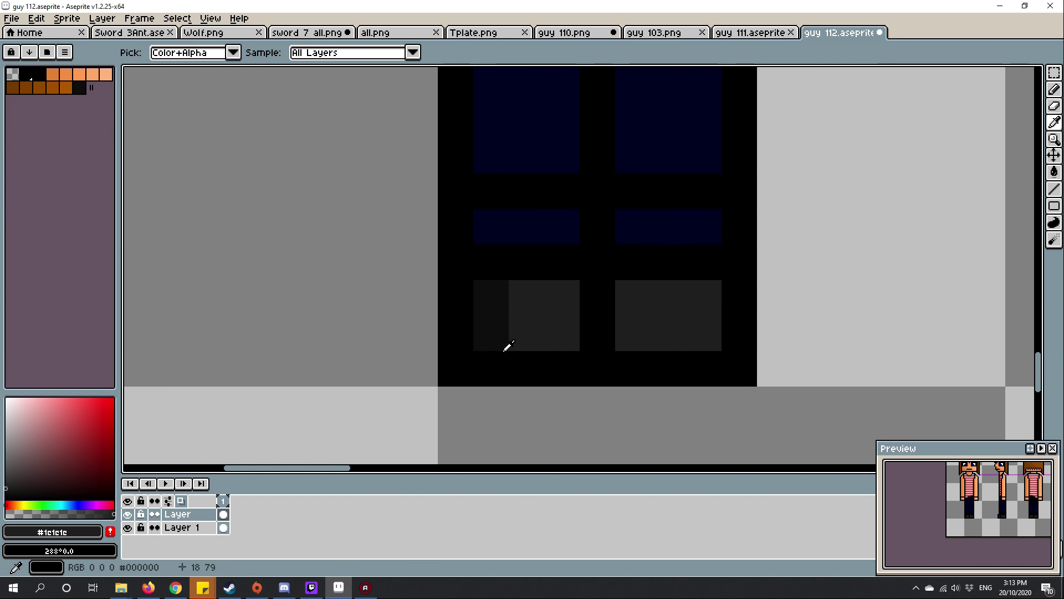
left_click(507, 295)
scroll(532, 316, "down", 1)
left_click(64, 53)
key("Escape")
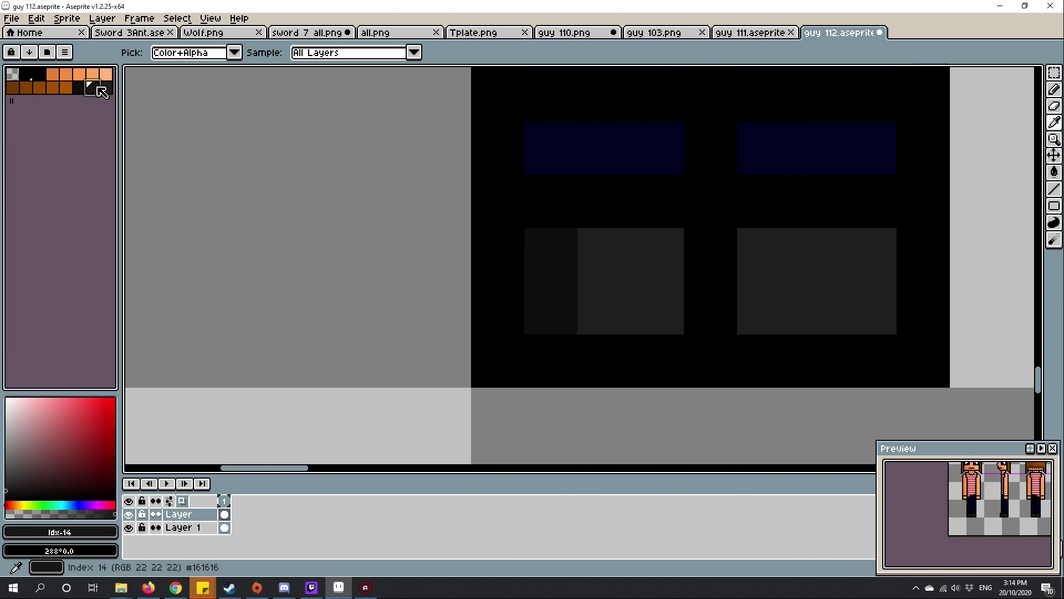
key("b")
scroll(593, 259, "down", 1)
left_click(593, 259)
key("i")
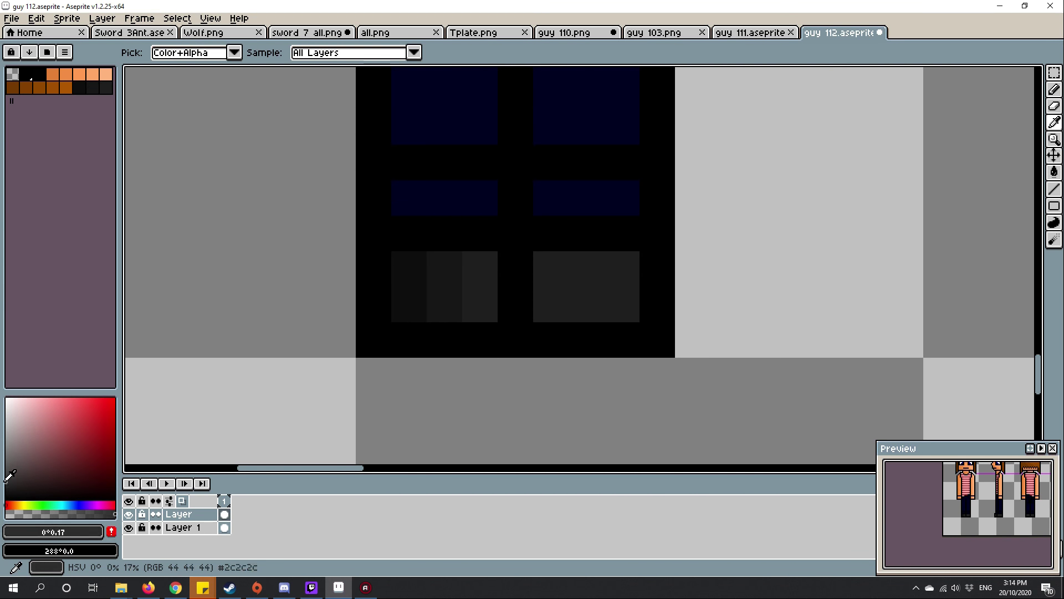
scroll(601, 282, "up", 1)
left_click(109, 533)
left_click(65, 52)
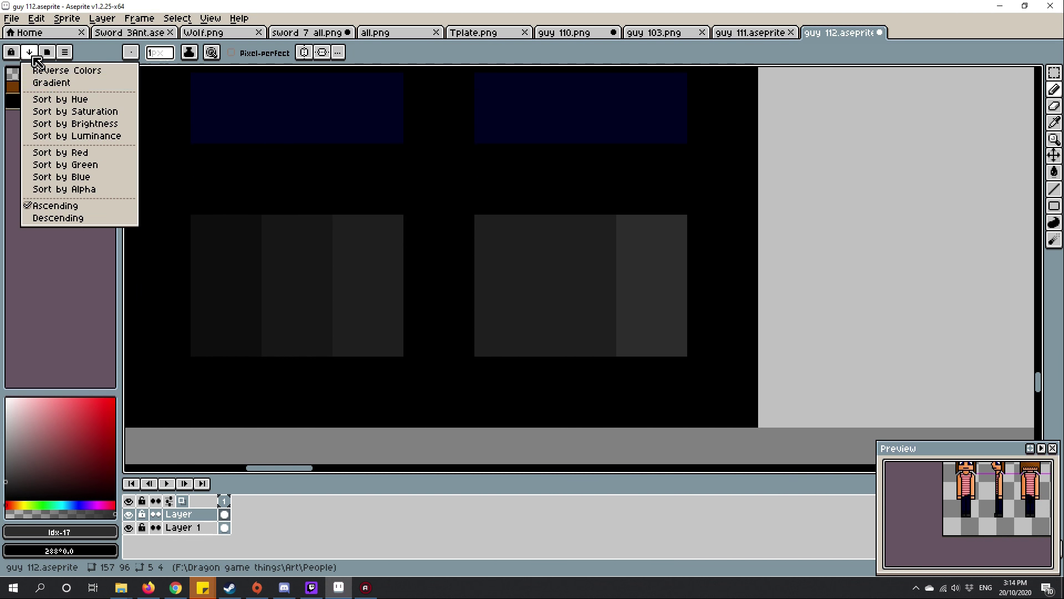
- Select the shaded boot pixels and move them onto the side-view boot
key("Escape")
scroll(582, 307, "down", 3)
scroll(748, 342, "up", 2)
key("m")
scroll(707, 284, "up", 3)
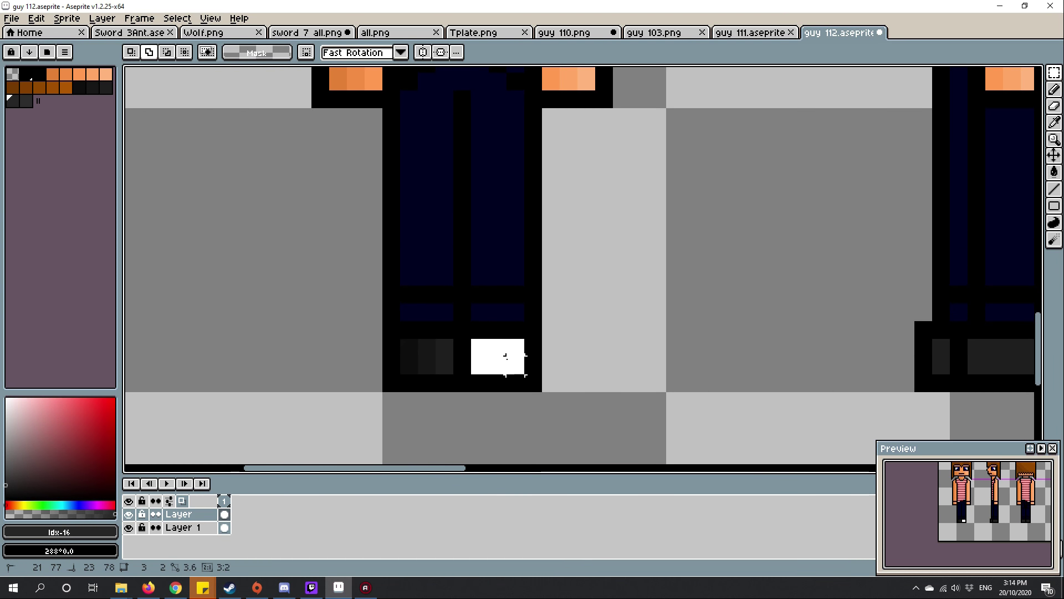
left_click_drag(688, 264, 726, 303)
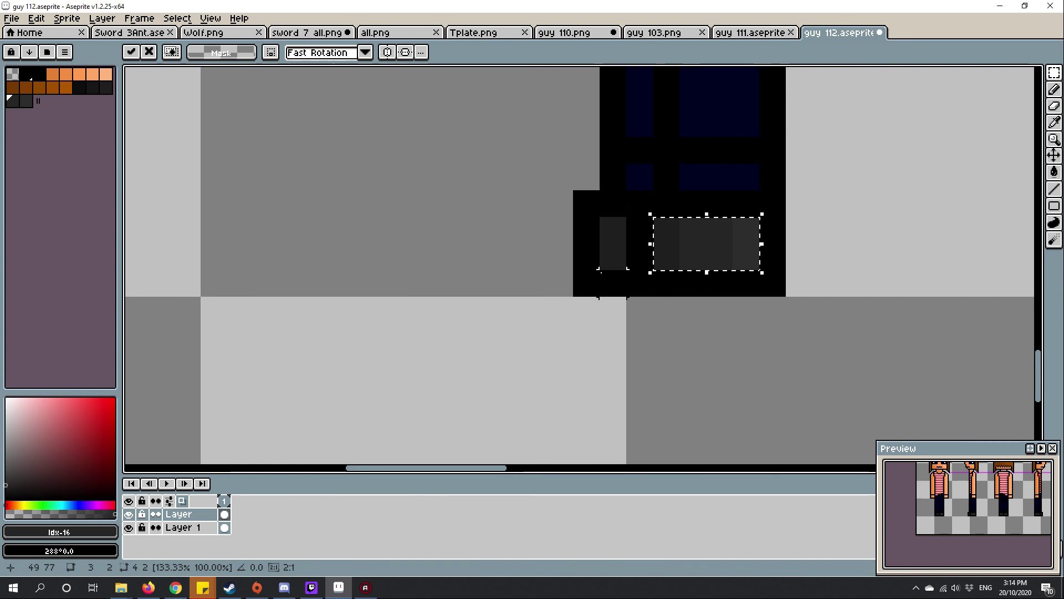
scroll(640, 276, "down", 2)
scroll(598, 316, "up", 1)
key("ctrl+d")
scroll(586, 338, "down", 2)
scroll(586, 338, "up", 2)
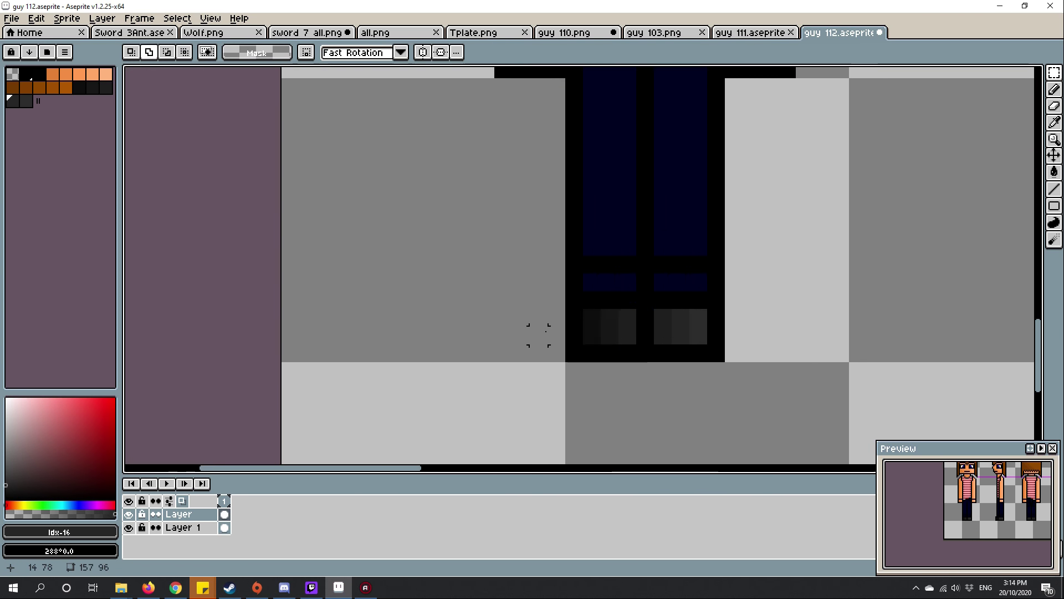
left_click_drag(358, 266, 482, 299)
scroll(585, 250, "up", 3)
scroll(655, 327, "down", 5)
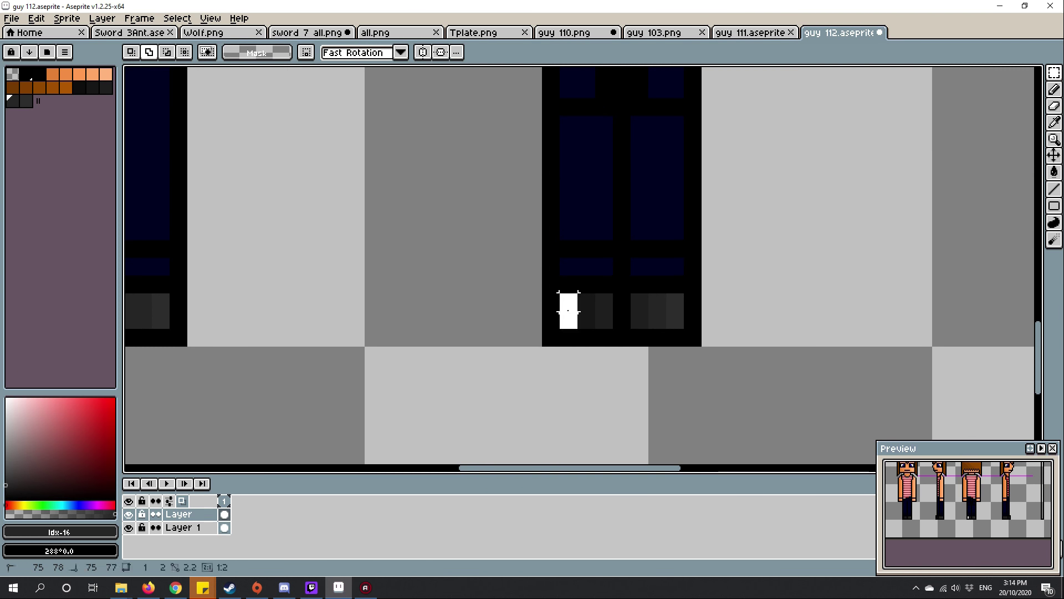
scroll(640, 266, "up", 2)
scroll(791, 314, "up", 2)
scroll(871, 311, "up", 1)
scroll(914, 308, "down", 3)
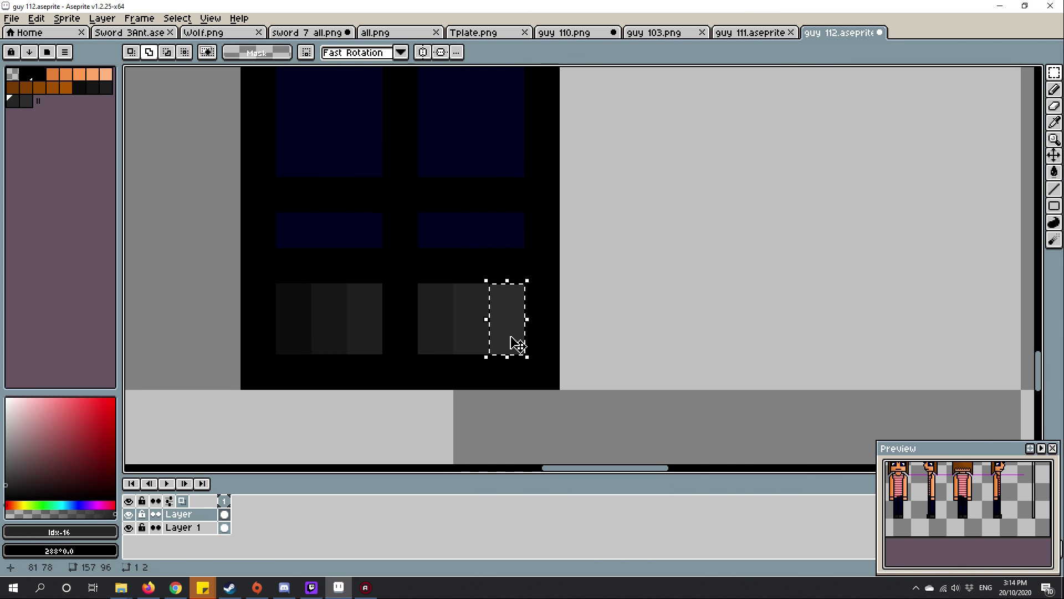
scroll(516, 316, "up", 2)
key("ctrl+d")
scroll(616, 354, "down", 1)
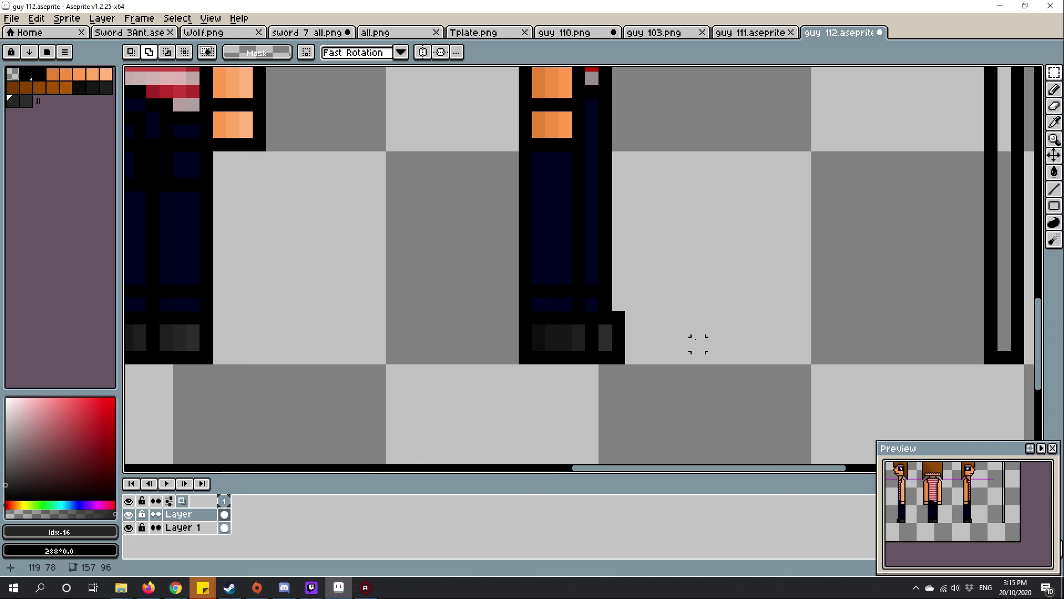
scroll(698, 343, "up", 2)
scroll(583, 275, "up", 2)
key("alt")
left_click(632, 274)
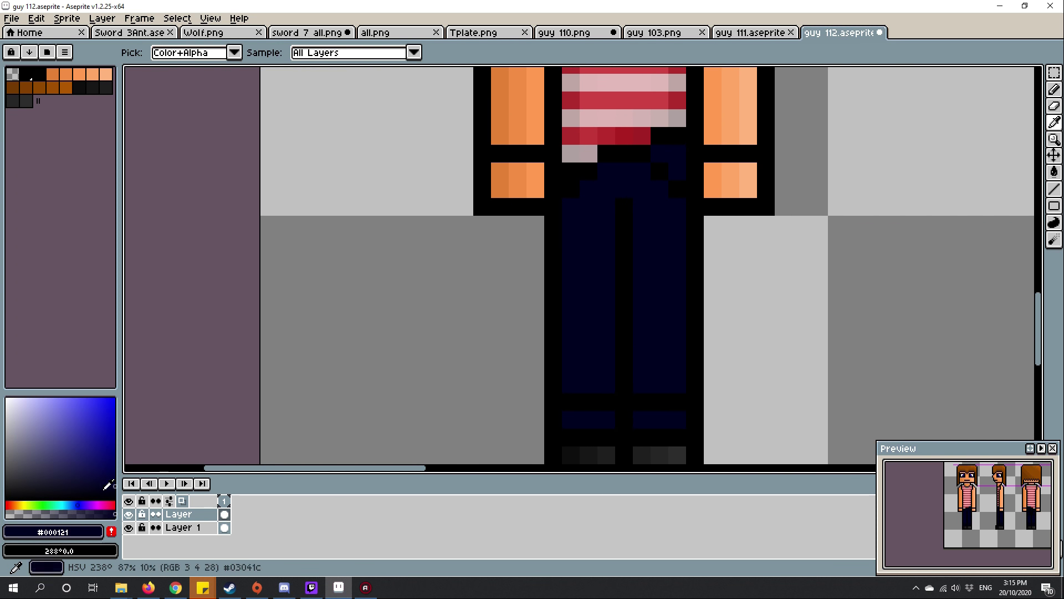
scroll(576, 210, "up", 3)
scroll(667, 267, "down", 1)
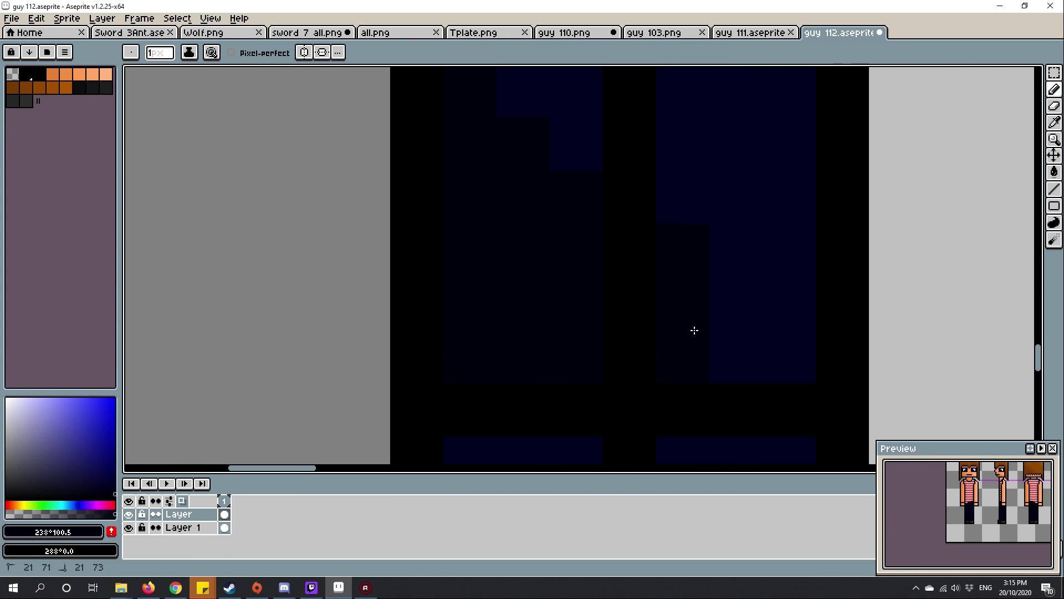
scroll(682, 316, "down", 3)
scroll(736, 351, "up", 3)
scroll(620, 374, "down", 4)
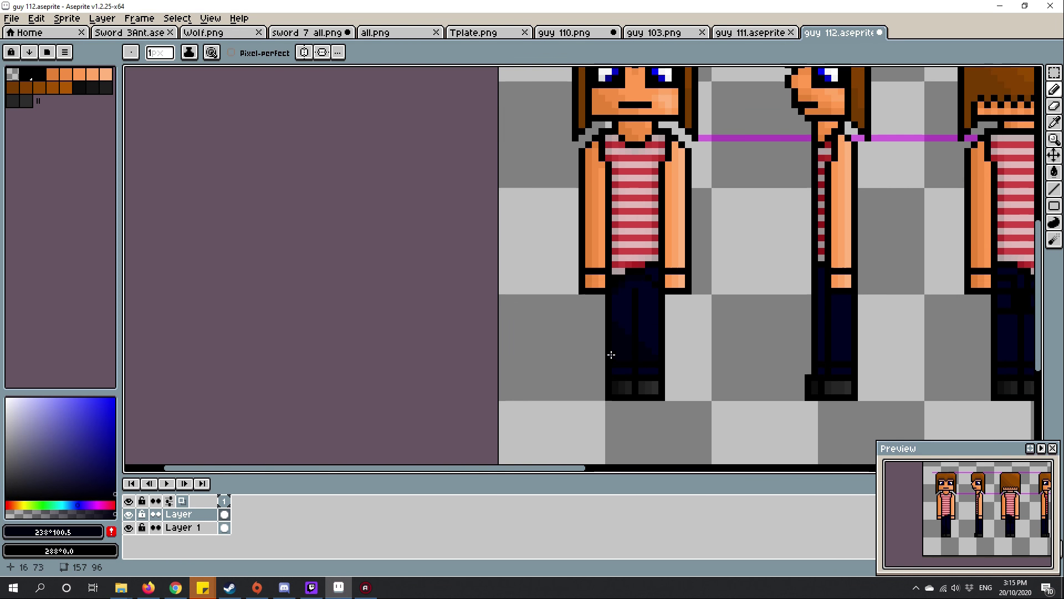
scroll(620, 332, "up", 2)
scroll(619, 283, "up", 2)
scroll(720, 317, "down", 2)
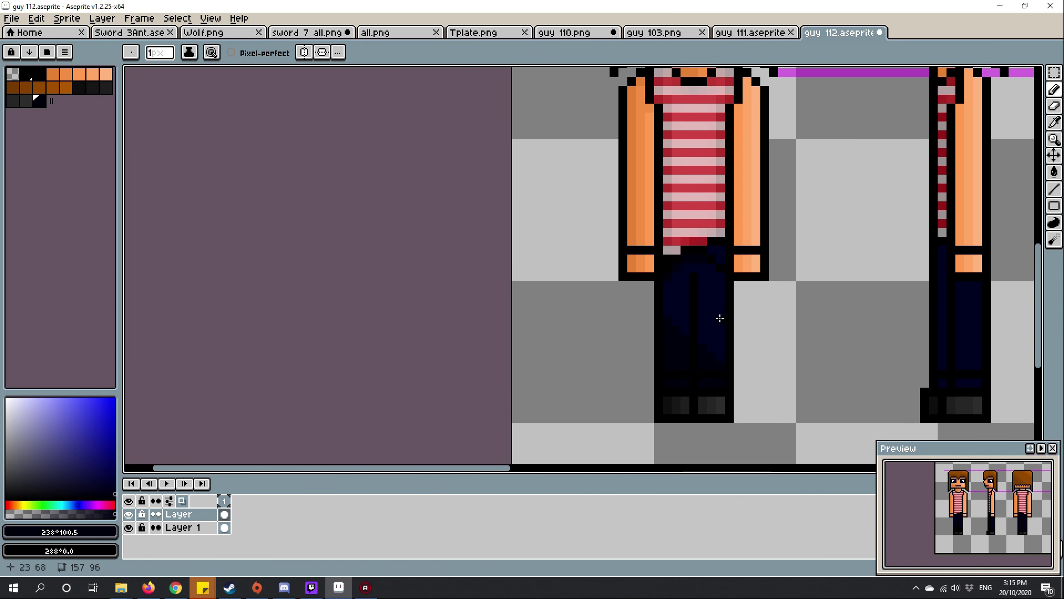
scroll(689, 289, "up", 3)
- Pick dark blue palette shades and paint navy shadow pixels on the jeans
left_click(52, 101)
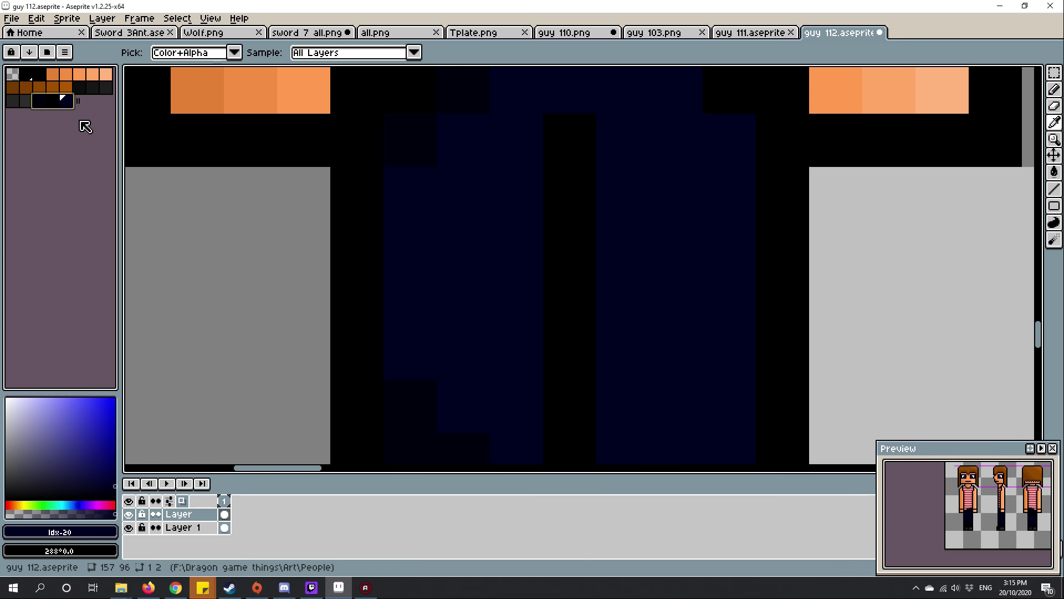
left_click(52, 100)
left_click_drag(499, 241, 539, 232)
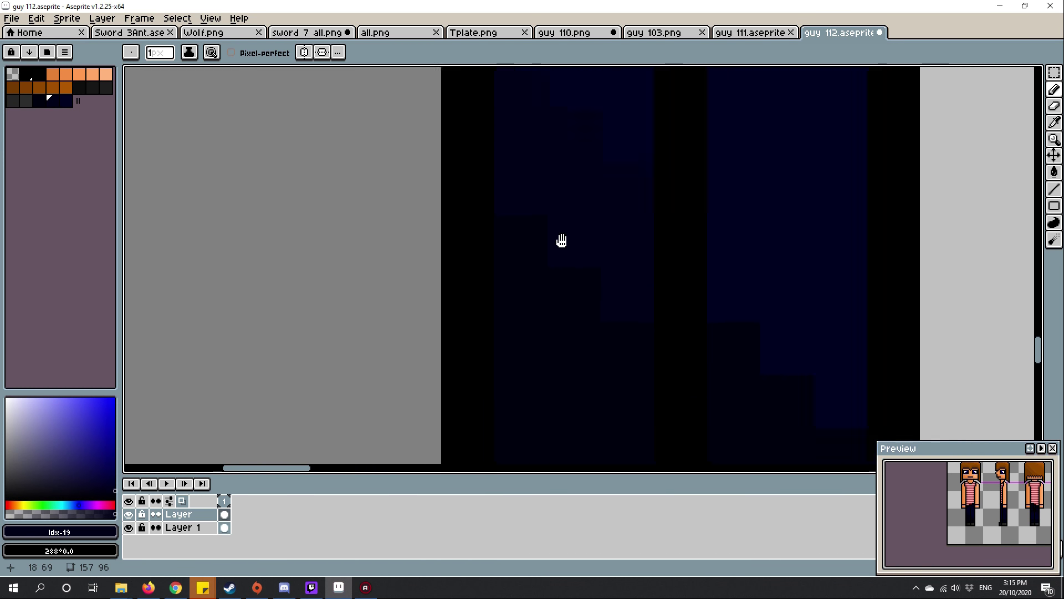
scroll(583, 258, "down", 1)
scroll(671, 348, "down", 2)
scroll(583, 250, "down", 1)
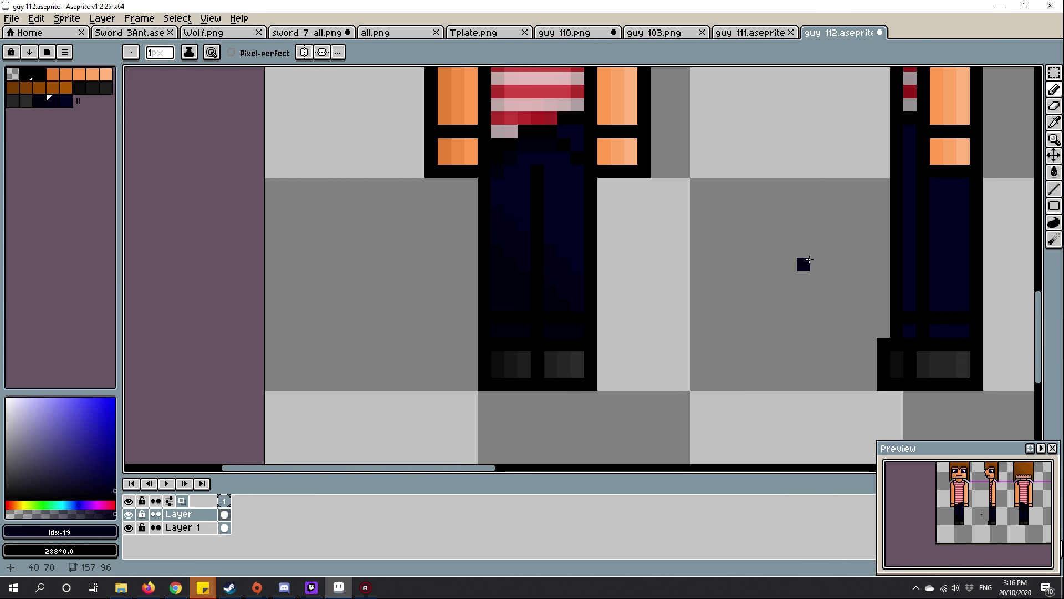
scroll(574, 250, "up", 2)
scroll(572, 180, "up", 2)
scroll(572, 180, "down", 1)
scroll(665, 266, "down", 2)
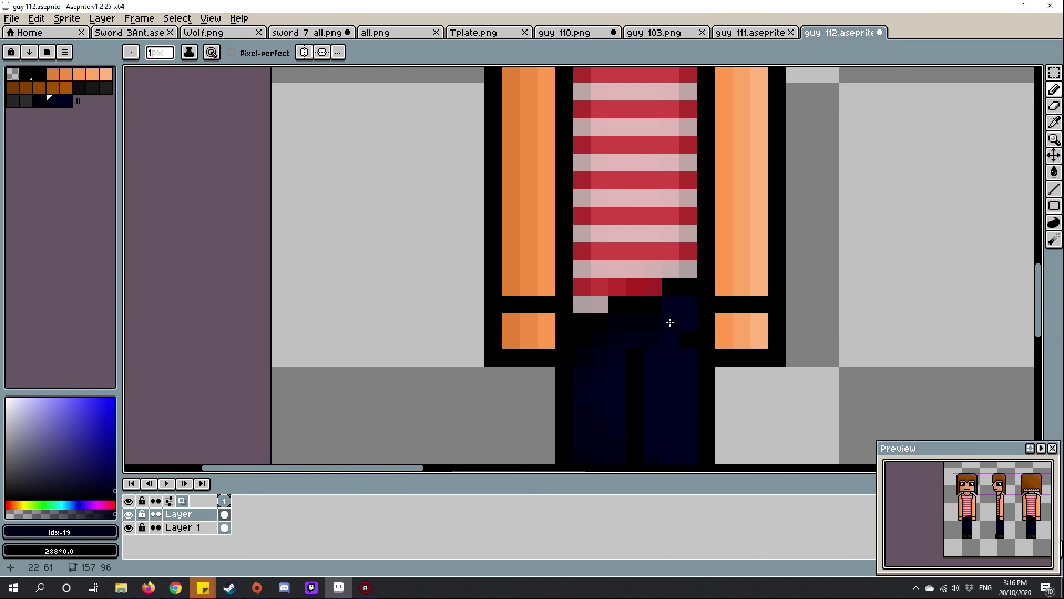
scroll(682, 249, "down", 1)
scroll(700, 246, "up", 1)
scroll(700, 246, "up", 4)
left_click(700, 246, "alt")
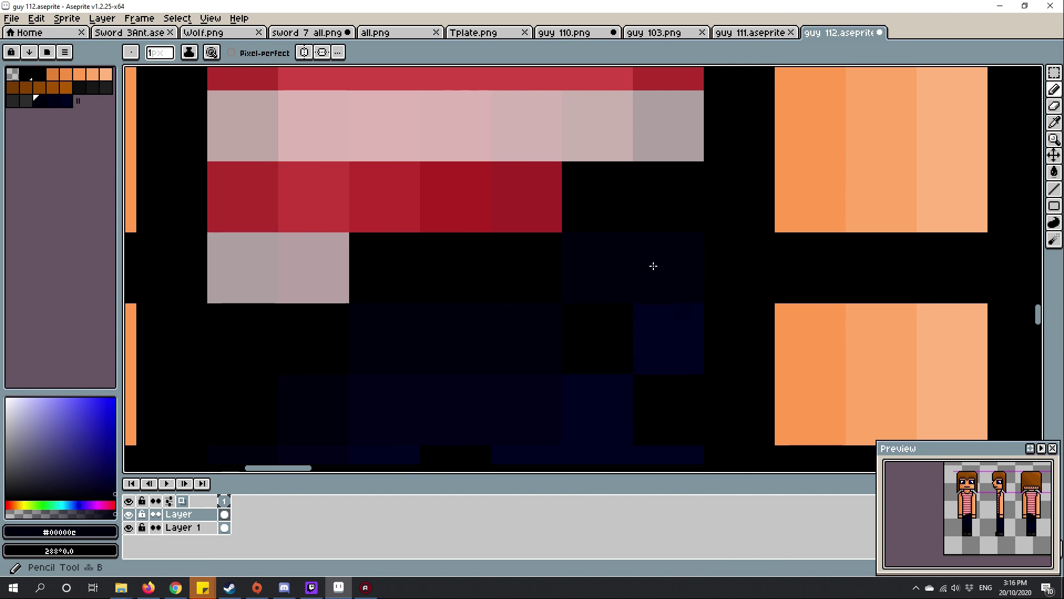
scroll(703, 263, "down", 5)
scroll(705, 217, "up", 3)
scroll(582, 242, "up", 2)
left_click(582, 242, "alt")
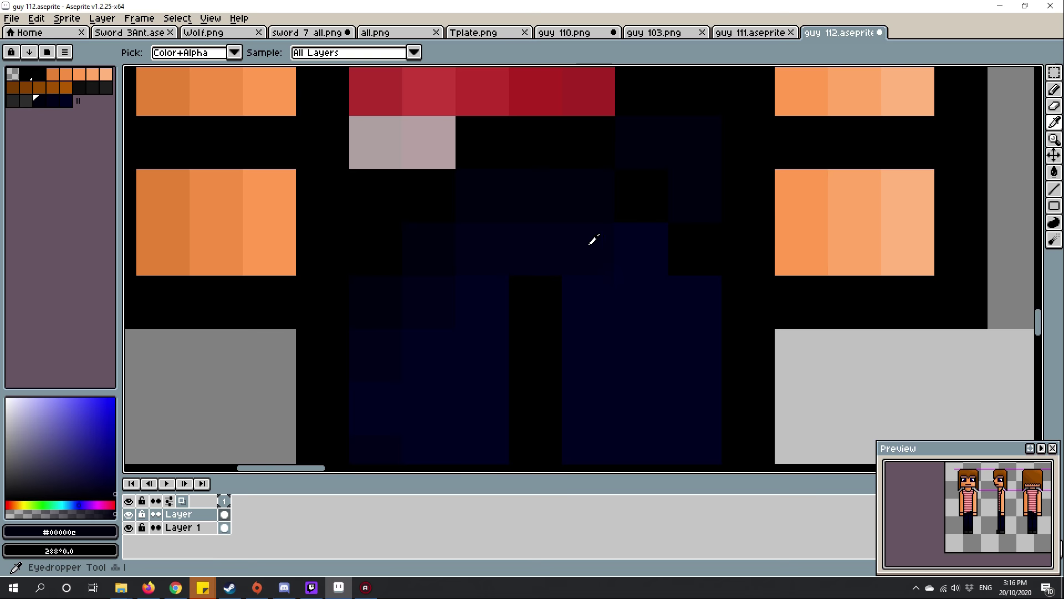
scroll(665, 241, "down", 4)
left_click_drag(665, 242, 719, 268)
scroll(690, 287, "up", 2)
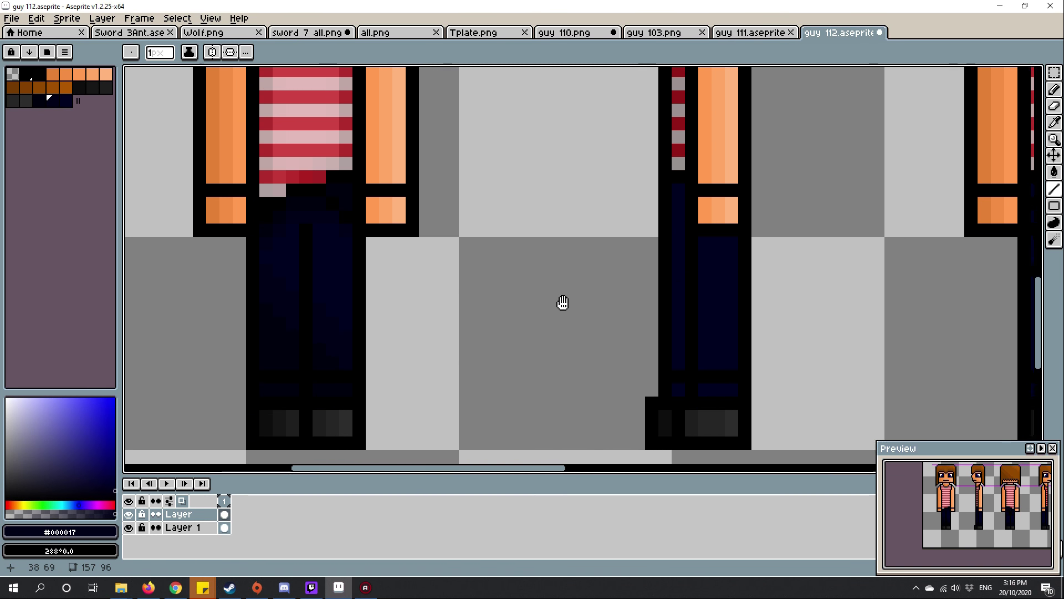
scroll(565, 300, "up", 1)
scroll(641, 314, "up", 1)
- Select a front-view trouser strip, stretch it taller, shift it, and select another jeans block
key("m")
left_click_drag(491, 233, 516, 378)
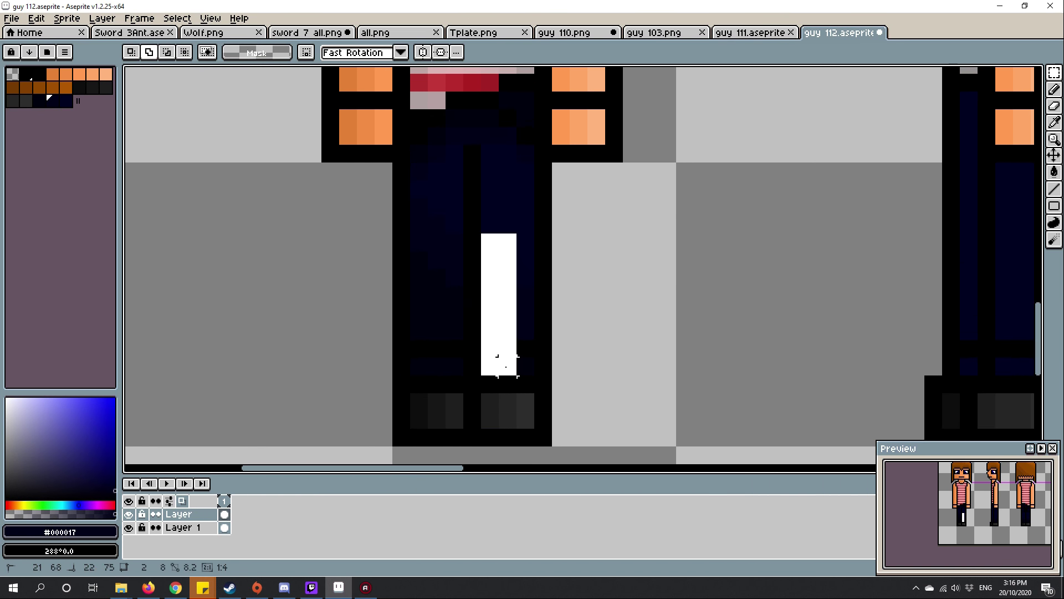
scroll(516, 334, "down", 1)
scroll(646, 310, "up", 2)
left_click_drag(646, 309, 706, 218)
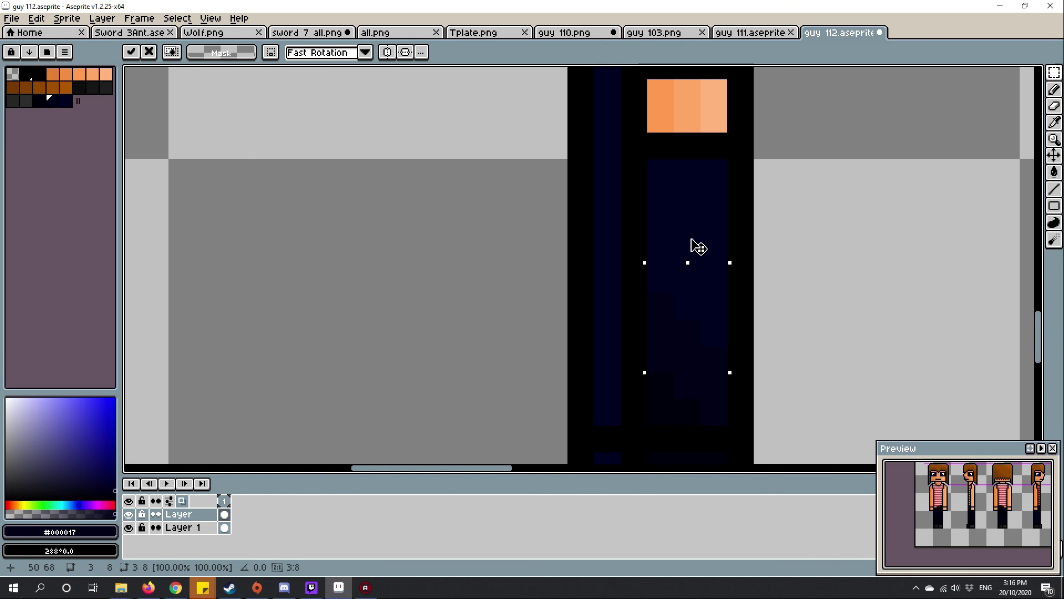
scroll(699, 246, "down", 1)
scroll(699, 247, "down", 2)
scroll(624, 291, "up", 2)
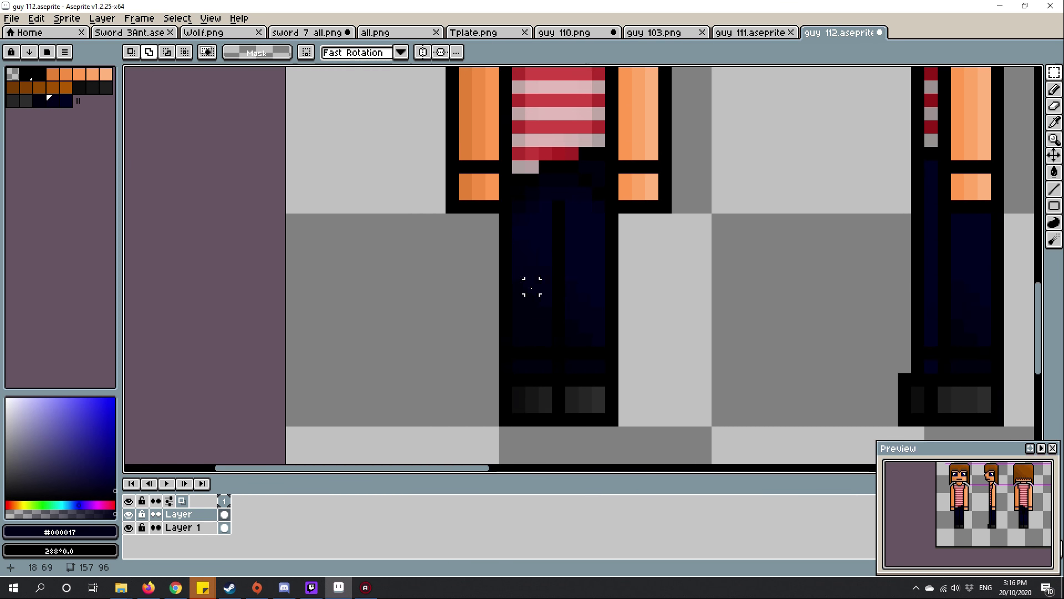
scroll(516, 275, "down", 1)
left_click_drag(510, 208, 510, 382)
scroll(509, 333, "up", 3)
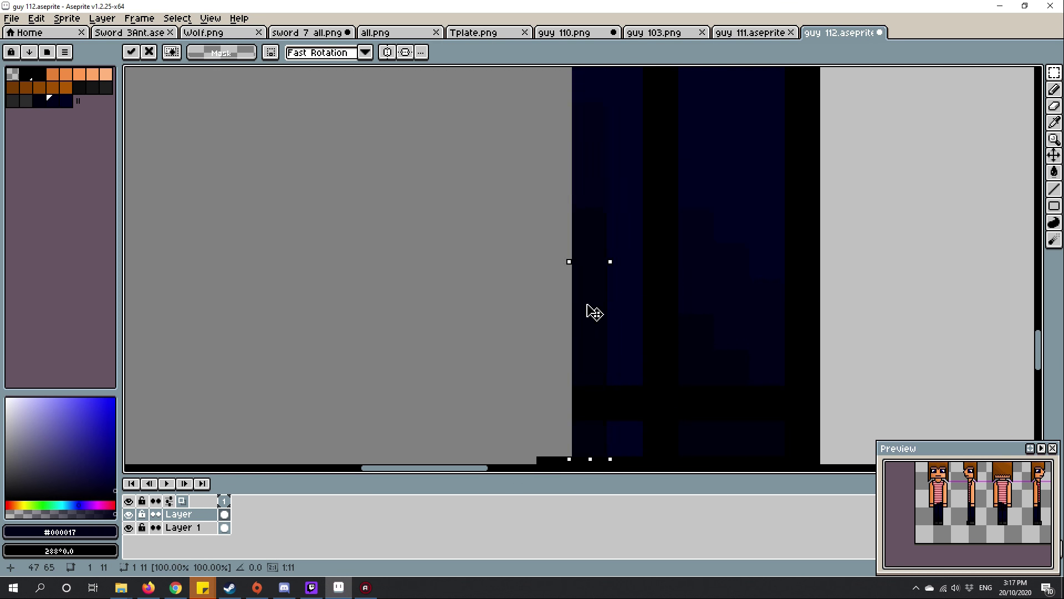
scroll(649, 249, "down", 2)
left_click_drag(632, 300, 866, 246)
scroll(421, 235, "down", 2)
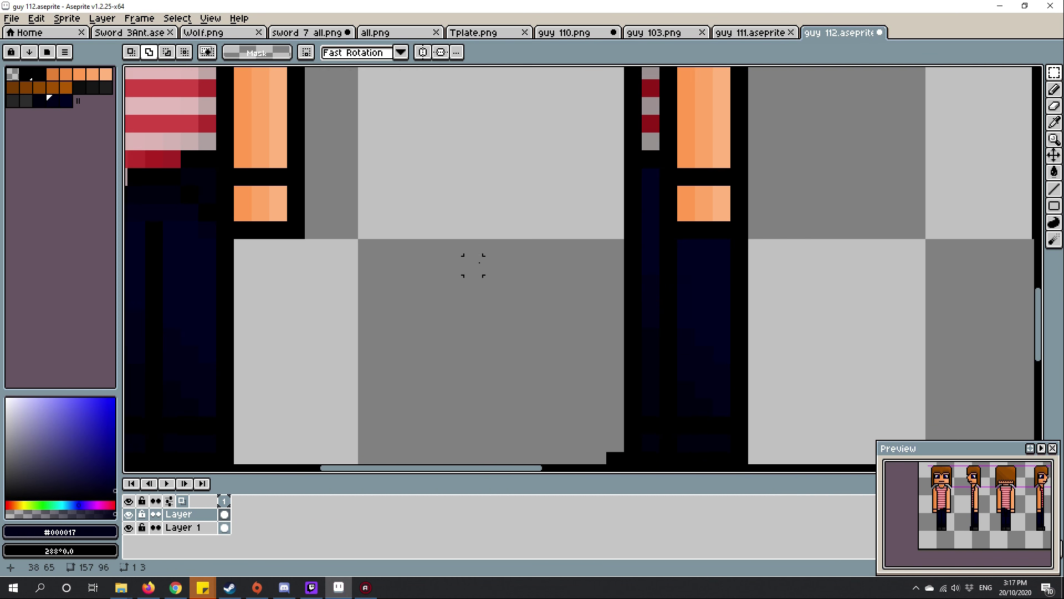
scroll(616, 250, "up", 2)
scroll(716, 233, "down", 2)
scroll(831, 250, "down", 2)
scroll(831, 250, "up", 4)
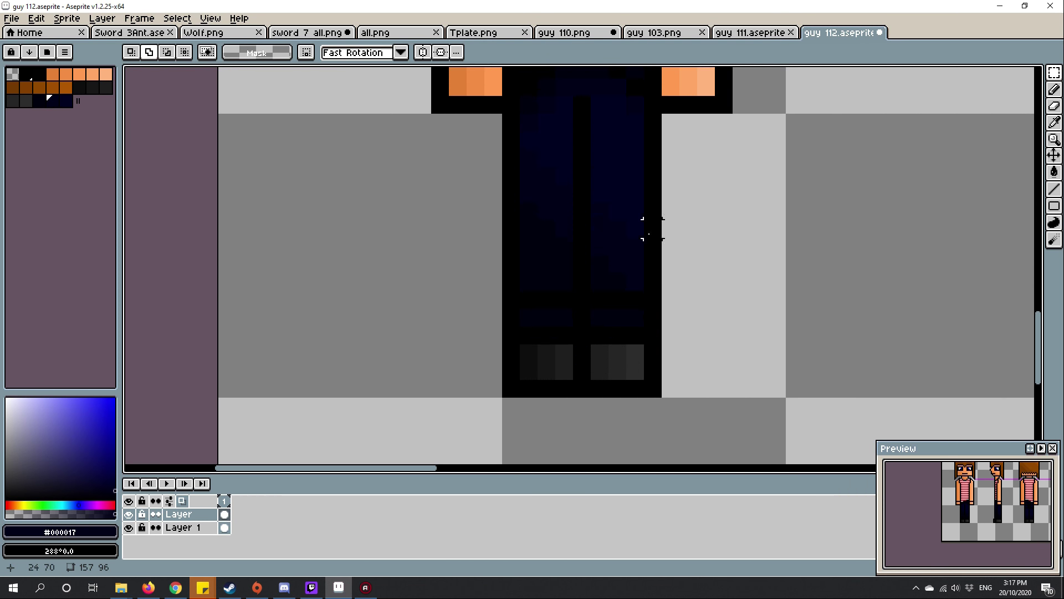
scroll(566, 249, "down", 2)
scroll(465, 300, "down", 1)
scroll(339, 248, "up", 3)
left_click_drag(340, 248, 434, 318)
scroll(582, 249, "down", 1)
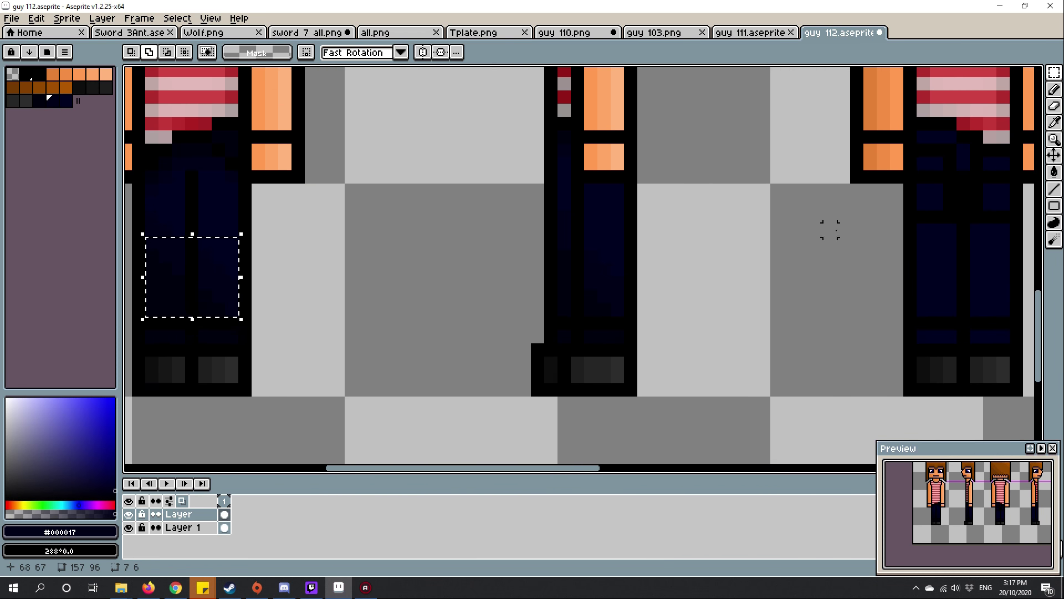
scroll(582, 266, "up", 3)
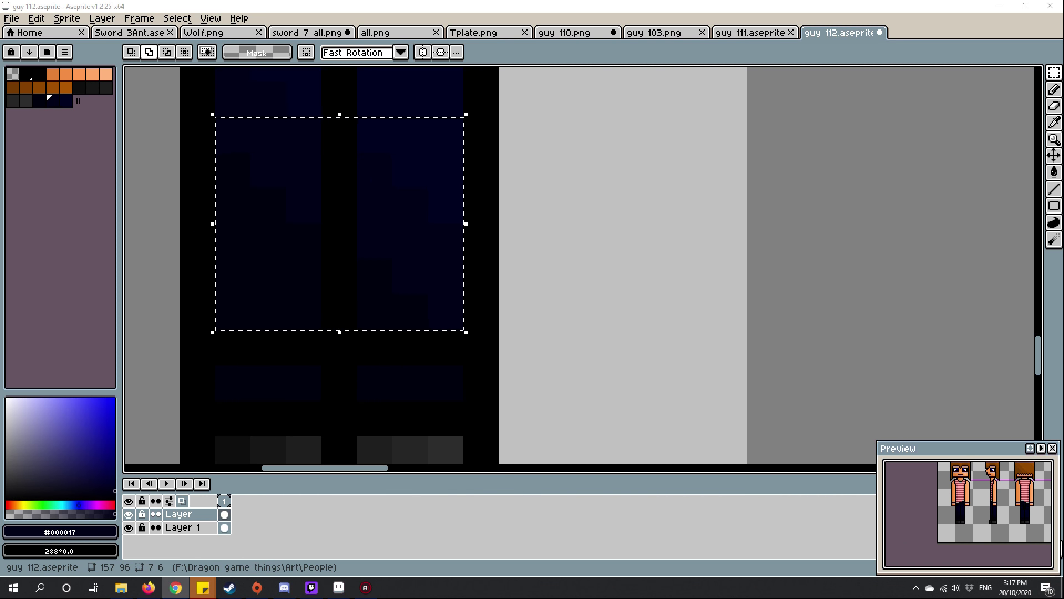
scroll(473, 335, "down", 3)
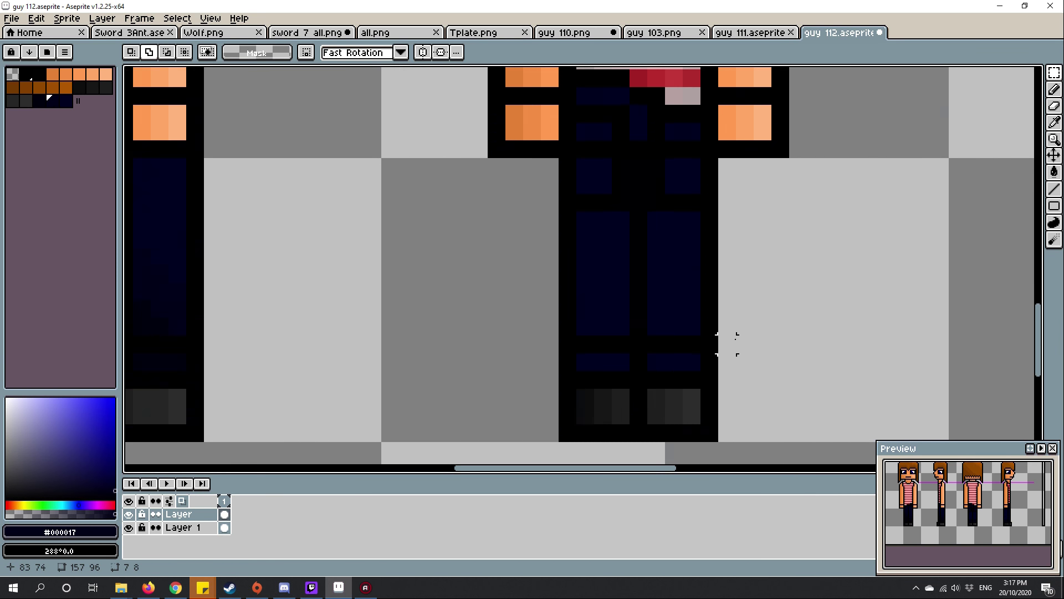
scroll(640, 319, "up", 3)
scroll(669, 293, "down", 2)
- Pick the deep blue and darker blue shades for the side-view jeans highlights
key("b")
scroll(632, 292, "up", 3)
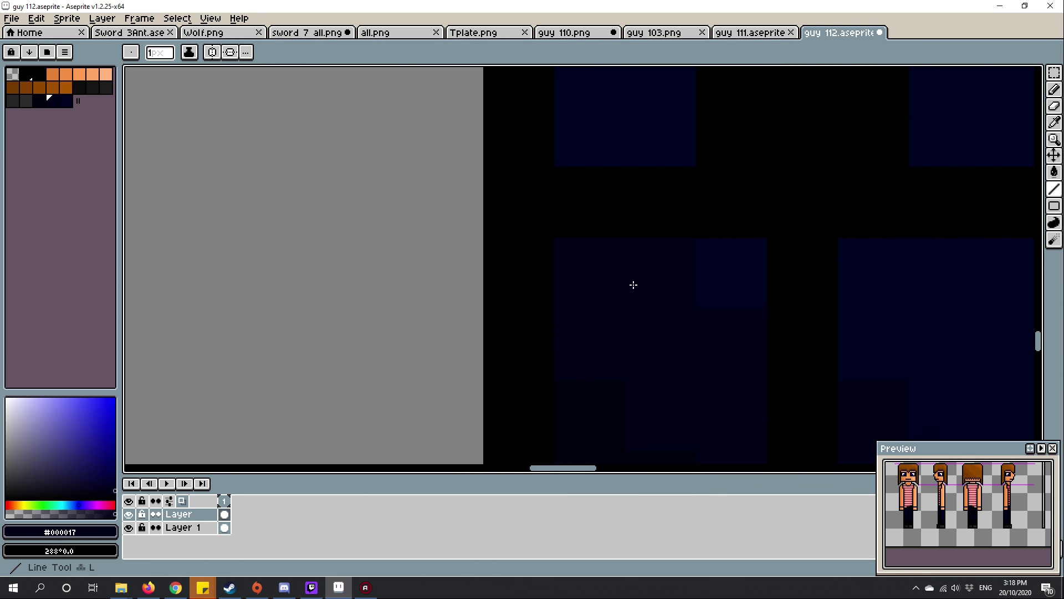
scroll(633, 292, "down", 2)
scroll(654, 226, "up", 2)
scroll(763, 269, "down", 2)
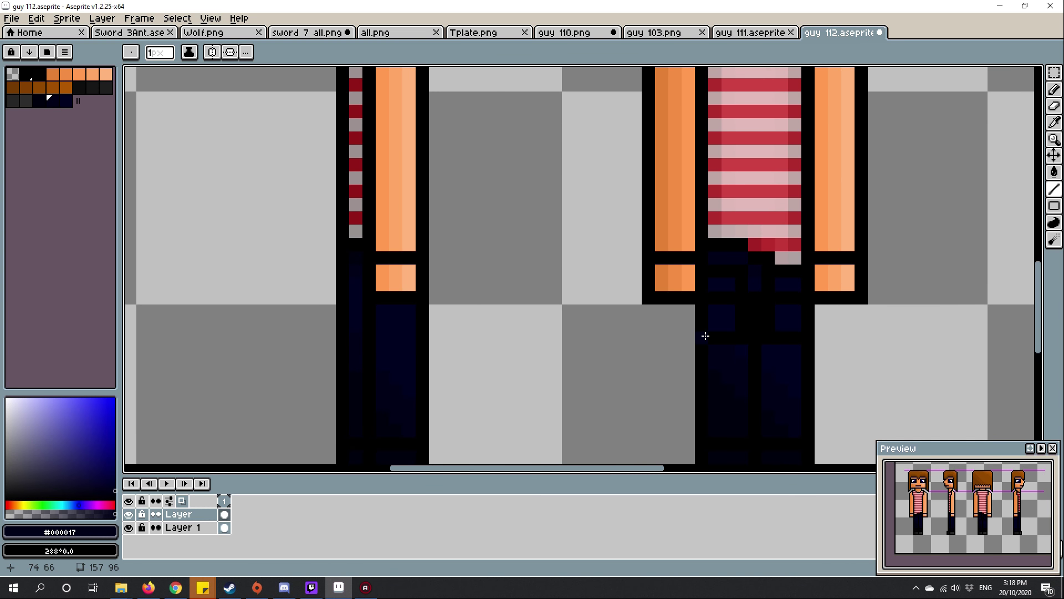
scroll(701, 339, "down", 1)
scroll(665, 350, "up", 1)
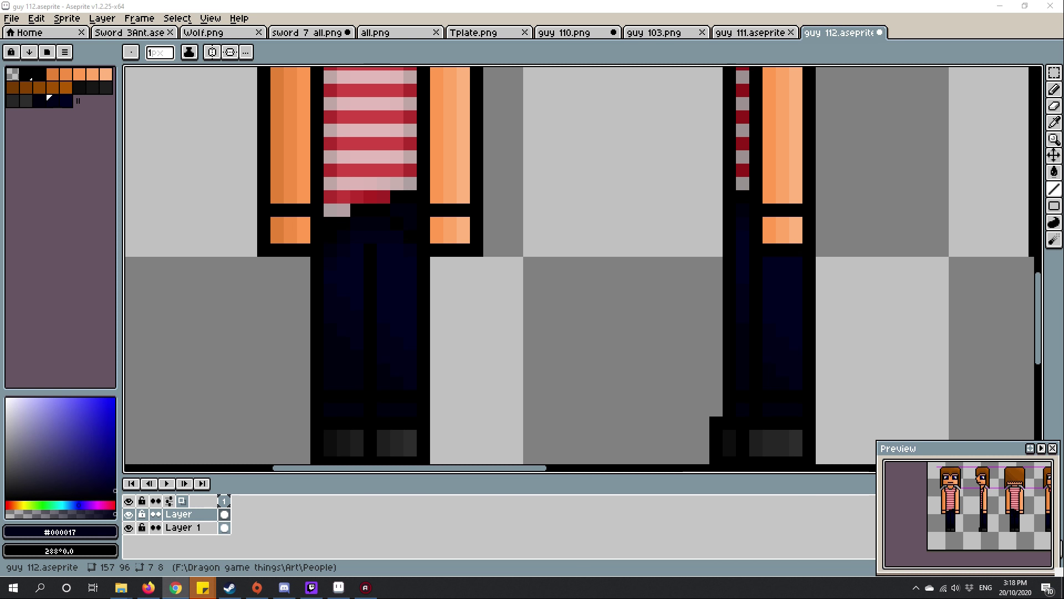
scroll(820, 359, "right", 5)
scroll(749, 333, "left", 5)
scroll(706, 325, "left", 4)
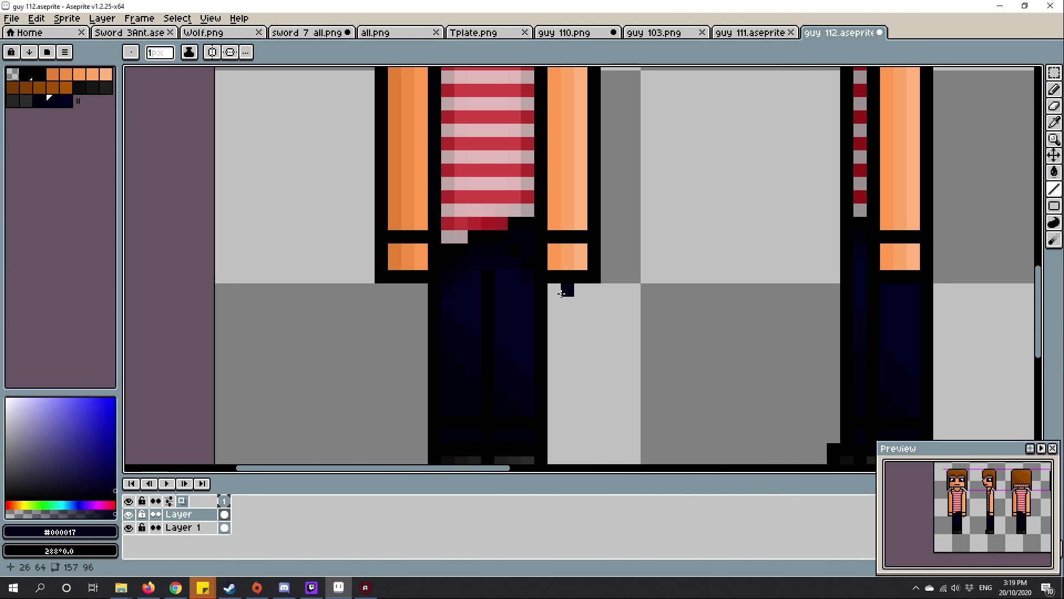
scroll(693, 323, "left", 2)
scroll(694, 322, "down", 3)
scroll(749, 324, "up", 3)
scroll(748, 324, "left", 3)
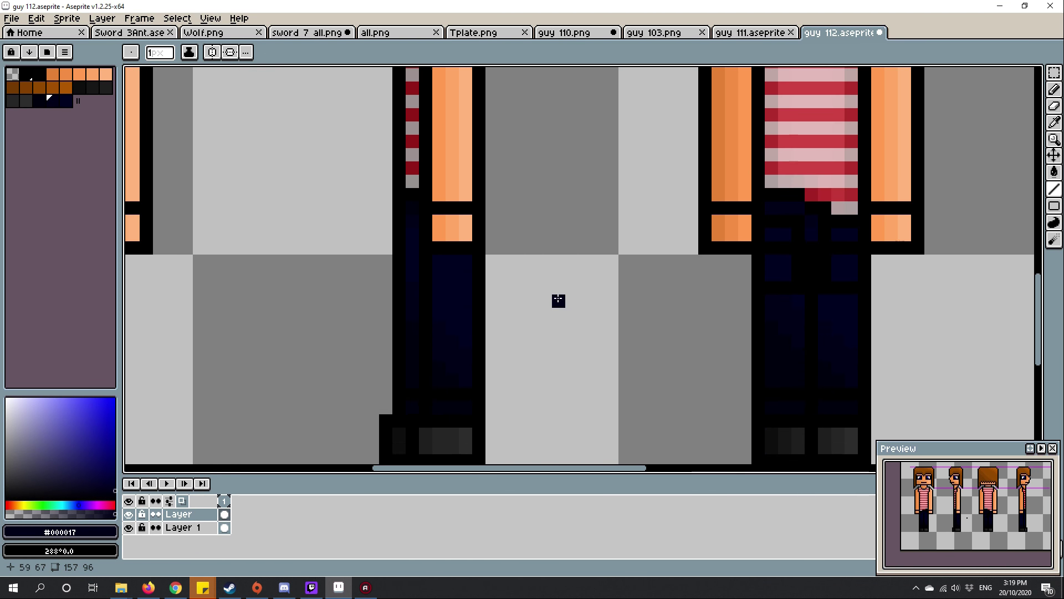
scroll(838, 311, "down", 3)
scroll(838, 312, "up", 3)
scroll(533, 249, "up", 4)
key("m")
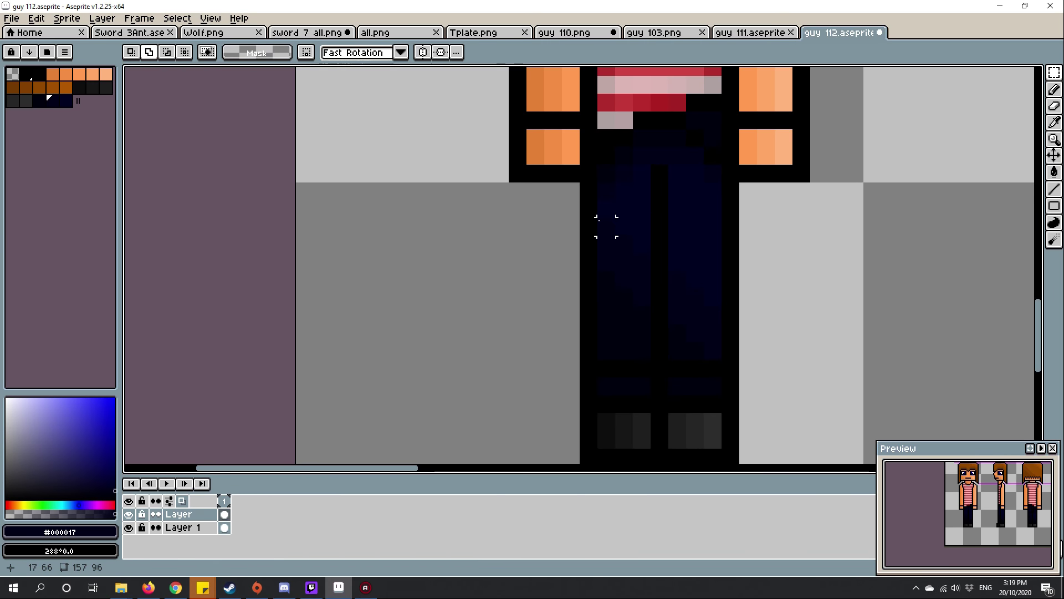
left_click_drag(582, 224, 619, 358)
scroll(861, 254, "down", 3)
scroll(862, 254, "up", 5)
key("ctrl+d")
key("i")
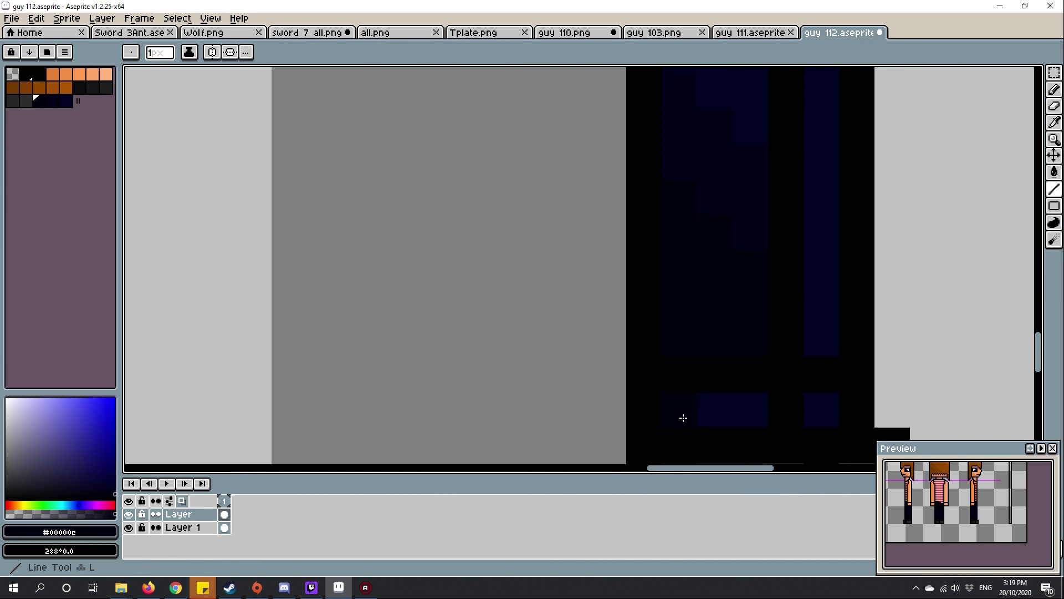
scroll(871, 285, "down", 4)
scroll(870, 285, "up", 3)
key("alt")
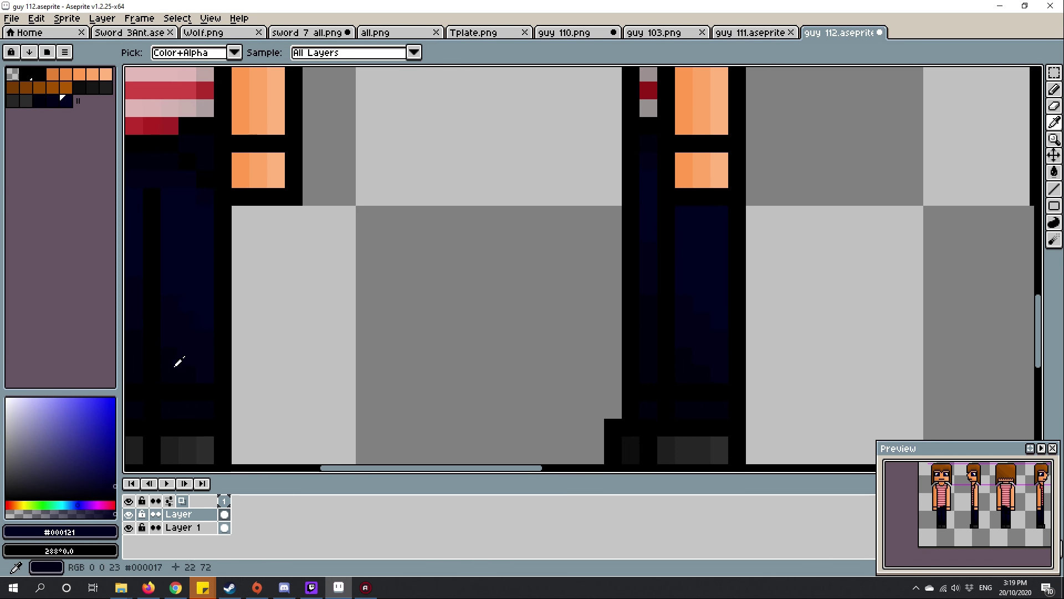
left_click(77, 78)
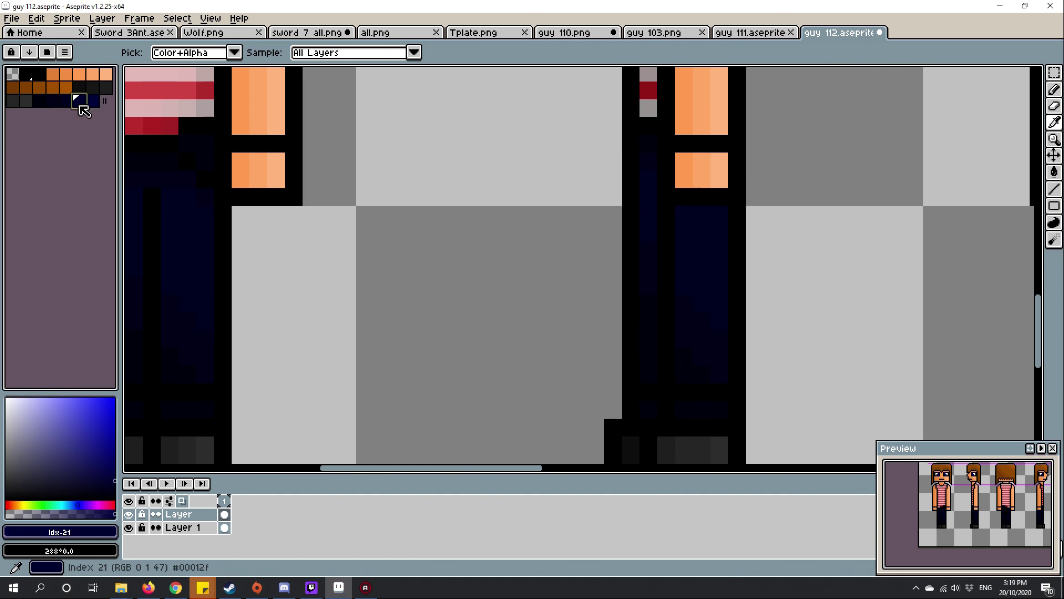
scroll(603, 228, "down", 4)
scroll(603, 228, "up", 4)
scroll(603, 229, "down", 2)
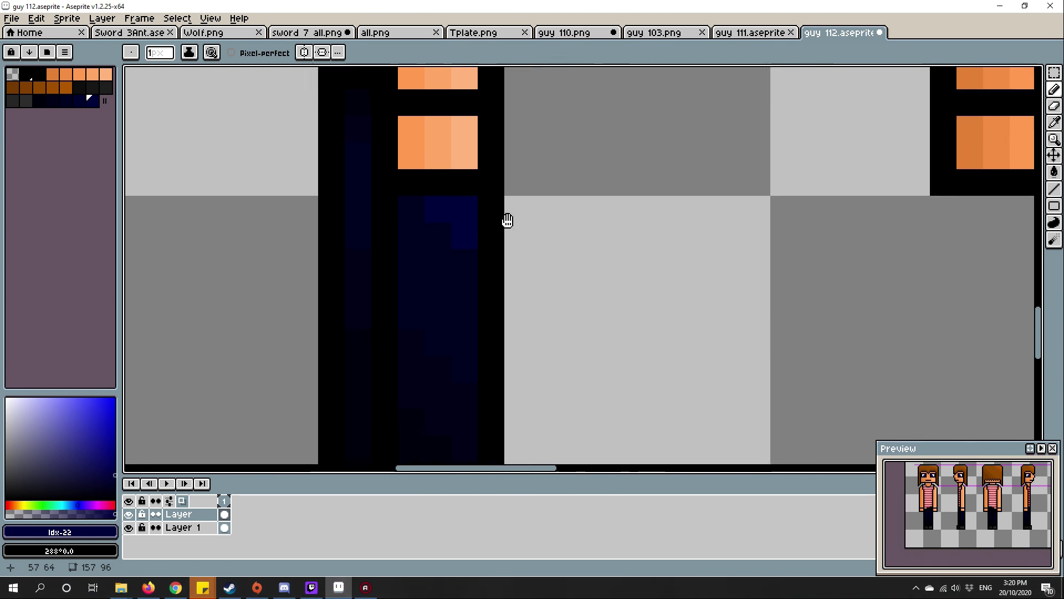
scroll(648, 280, "up", 2)
scroll(642, 211, "down", 3)
scroll(731, 175, "up", 3)
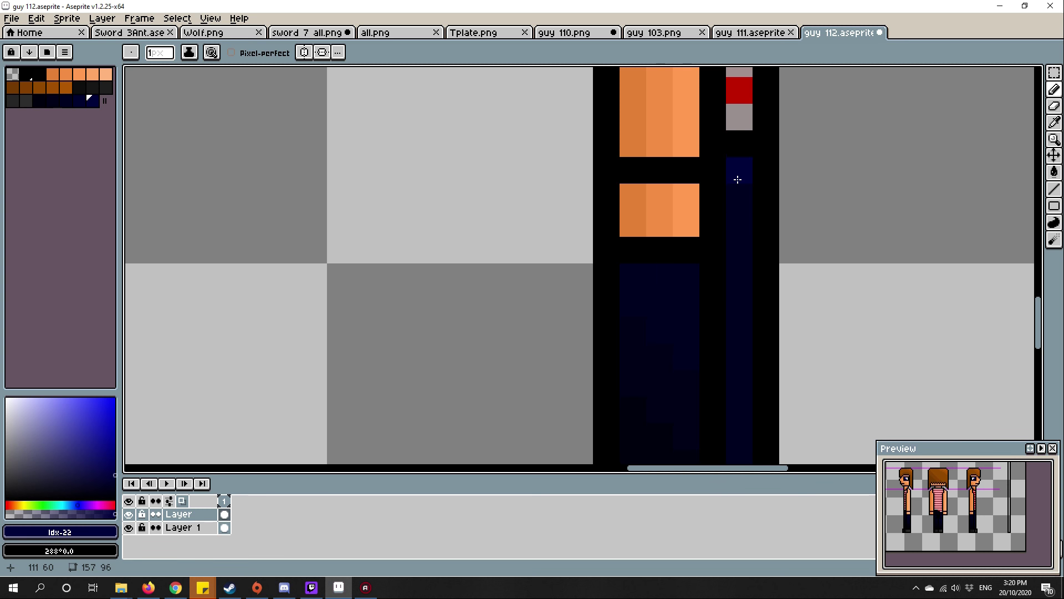
scroll(682, 300, "down", 3)
left_click(78, 98)
scroll(755, 287, "up", 5)
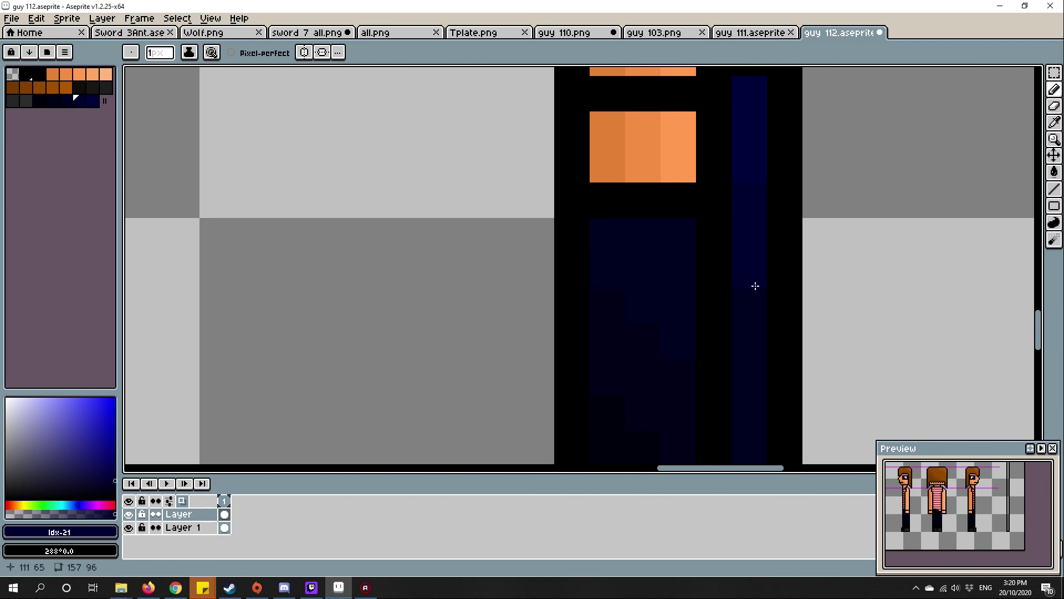
scroll(657, 231, "down", 3)
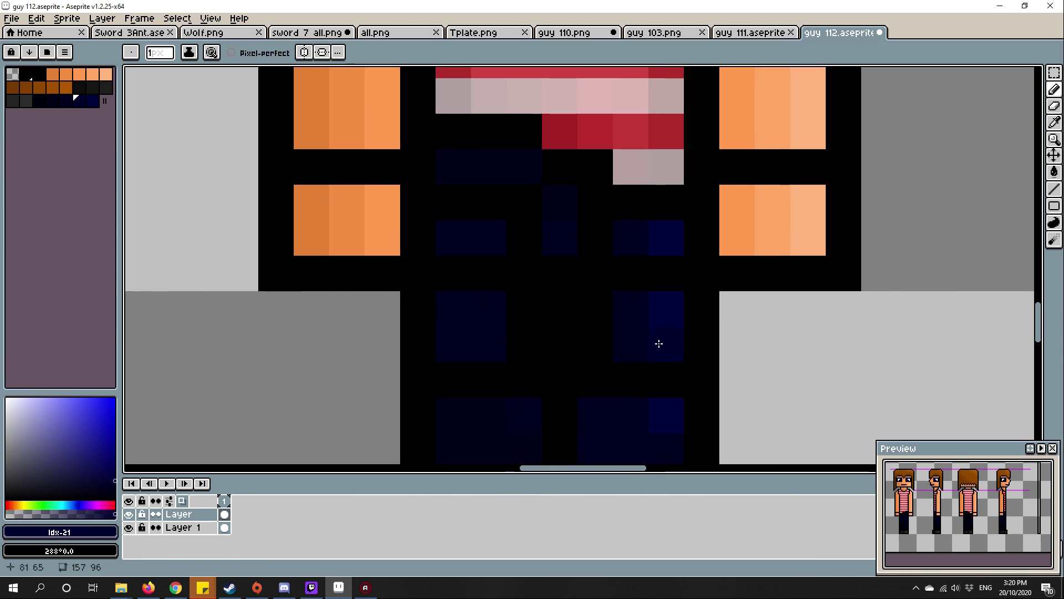
scroll(665, 316, "up", 2)
scroll(680, 332, "up", 2)
scroll(680, 332, "down", 2)
scroll(374, 267, "down", 1)
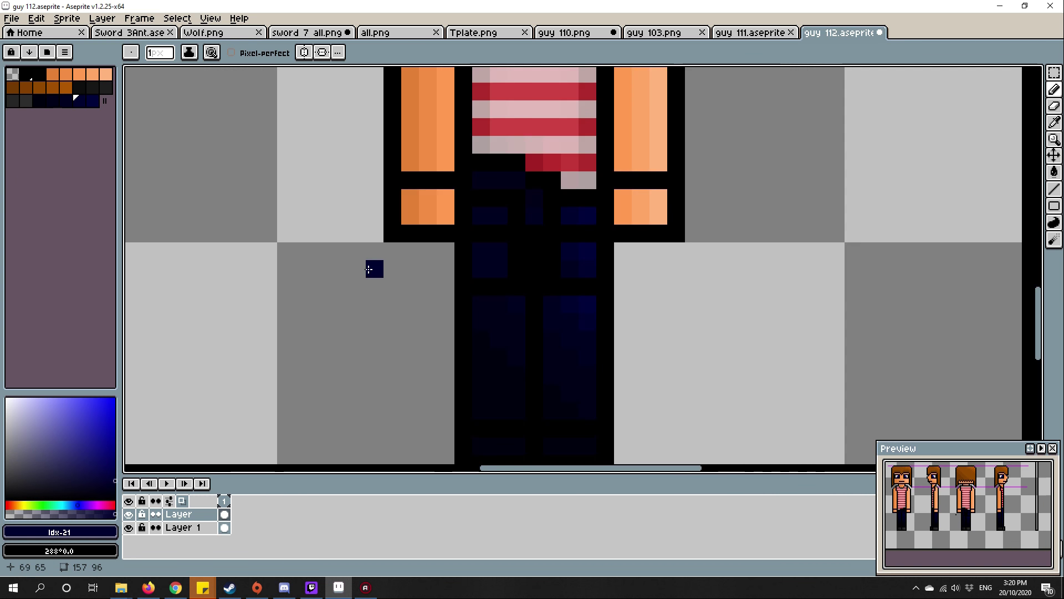
scroll(682, 246, "up", 3)
scroll(736, 301, "up", 1)
scroll(736, 300, "down", 3)
scroll(707, 250, "up", 1)
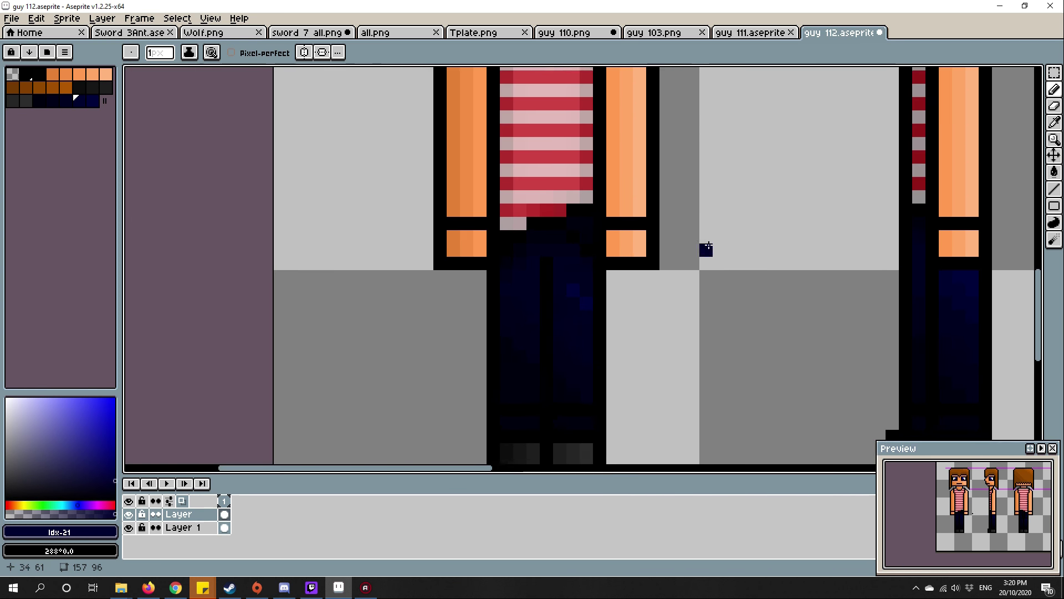
scroll(690, 324, "up", 3)
scroll(666, 248, "down", 3)
scroll(666, 248, "down", 2)
scroll(582, 207, "down", 2)
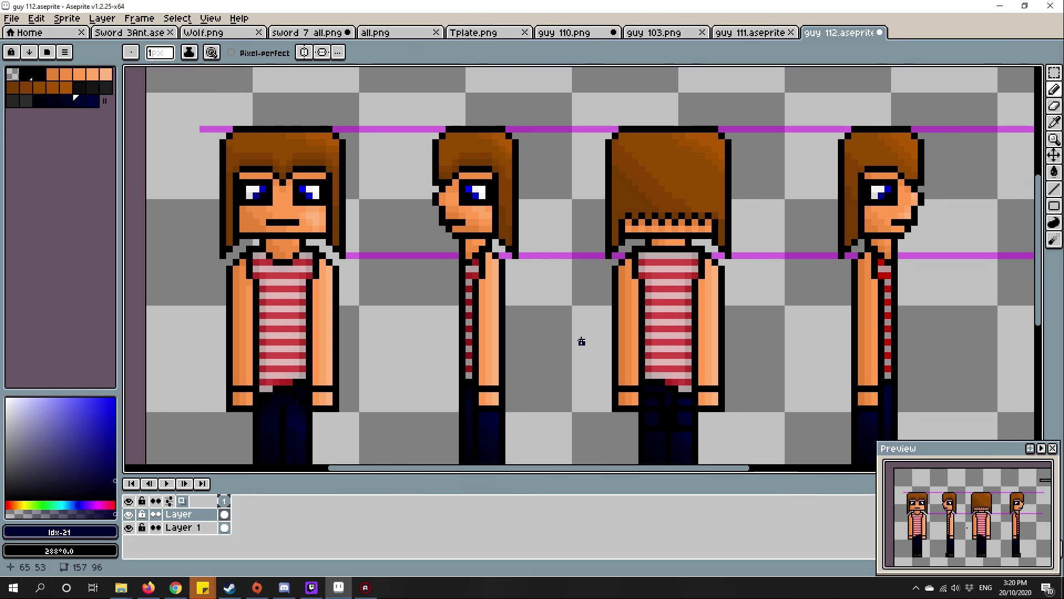
- Merge the top layer down into the layer below
key("m")
left_click_drag(634, 300, 727, 299)
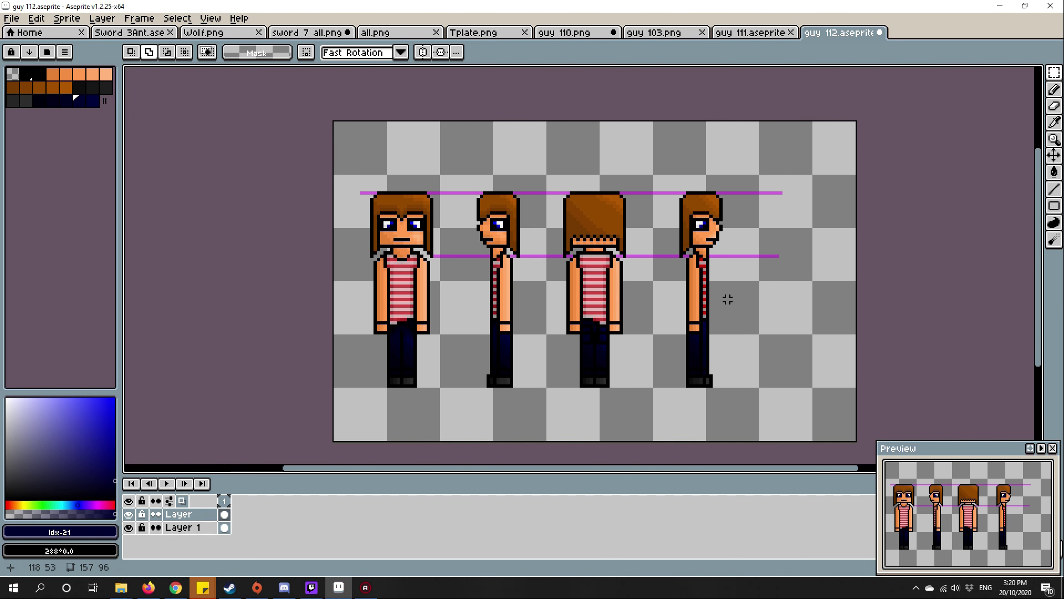
right_click(203, 530)
left_click(250, 549)
scroll(666, 250, "up", 3)
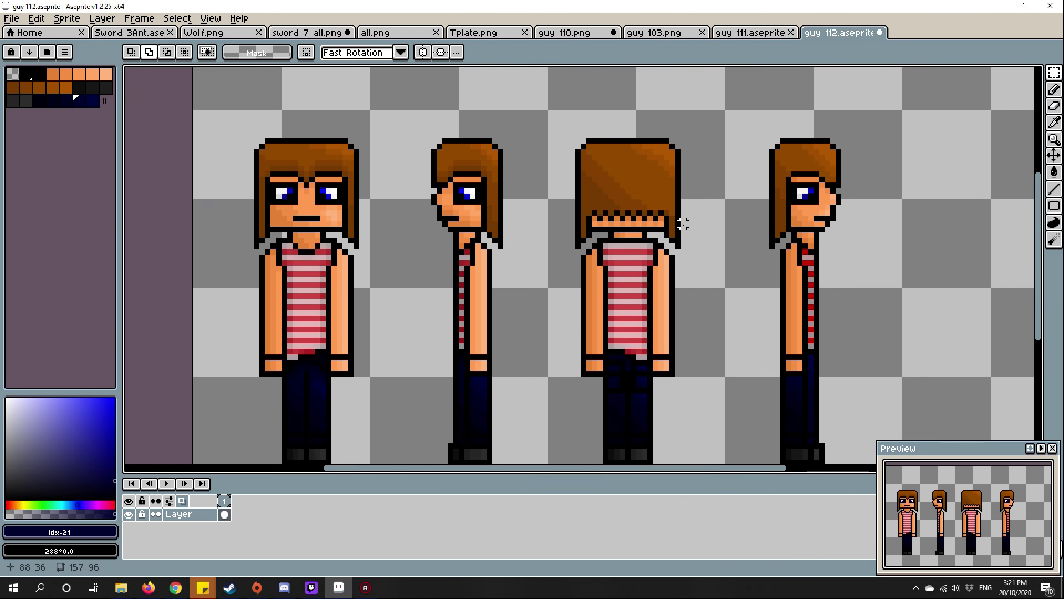
scroll(770, 291, "up", 3)
scroll(769, 295, "up", 2)
- Pick the near-black #000017 jeans colour and bring the full sprites into view
key("i")
left_click(684, 239)
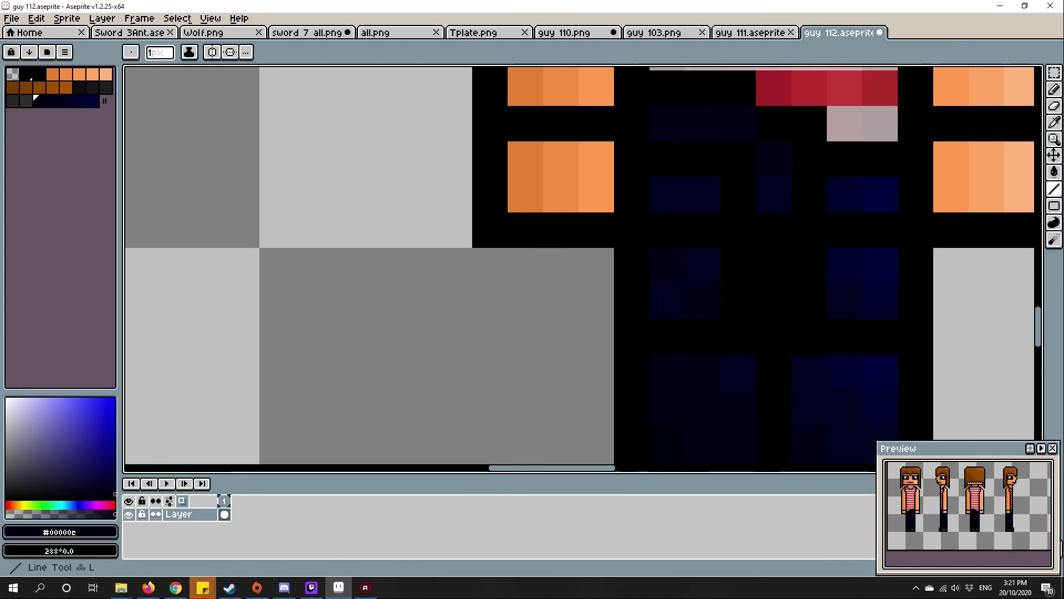
scroll(684, 238, "down", 5)
scroll(684, 239, "down", 2)
left_click_drag(582, 250, 551, 313)
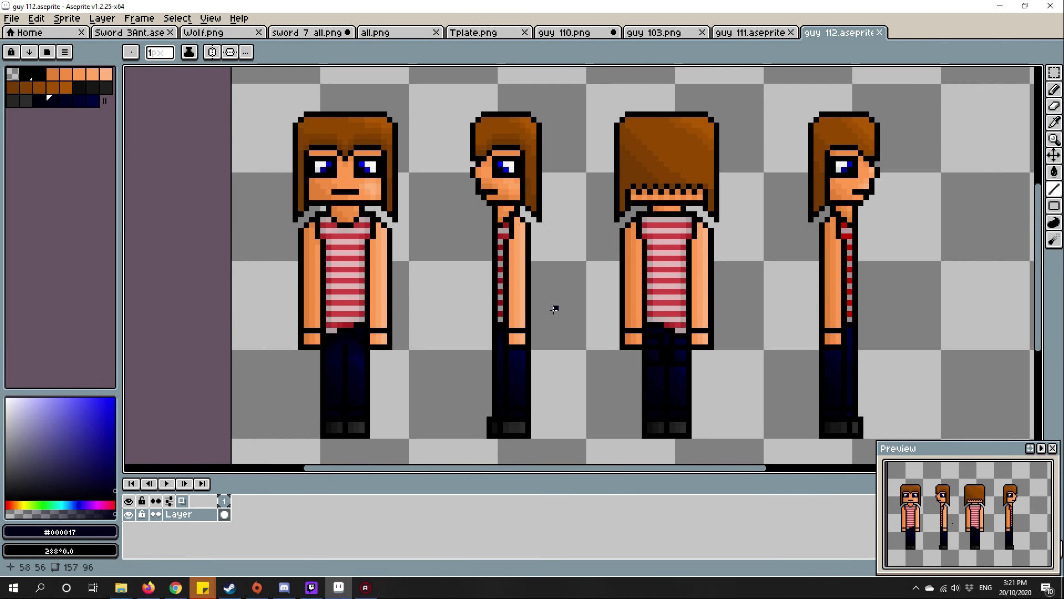
key("super")
key("super")
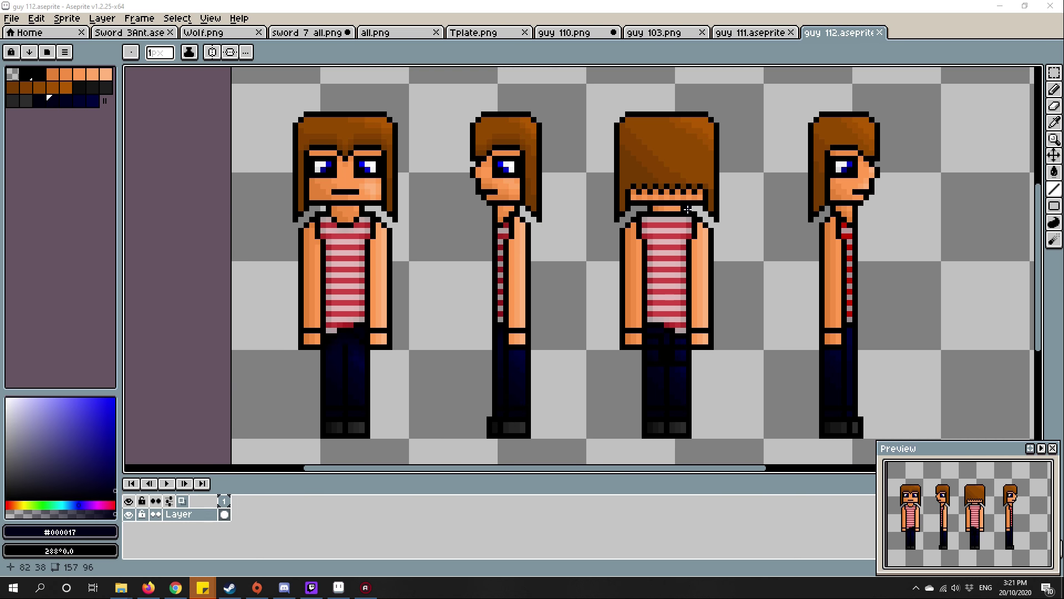